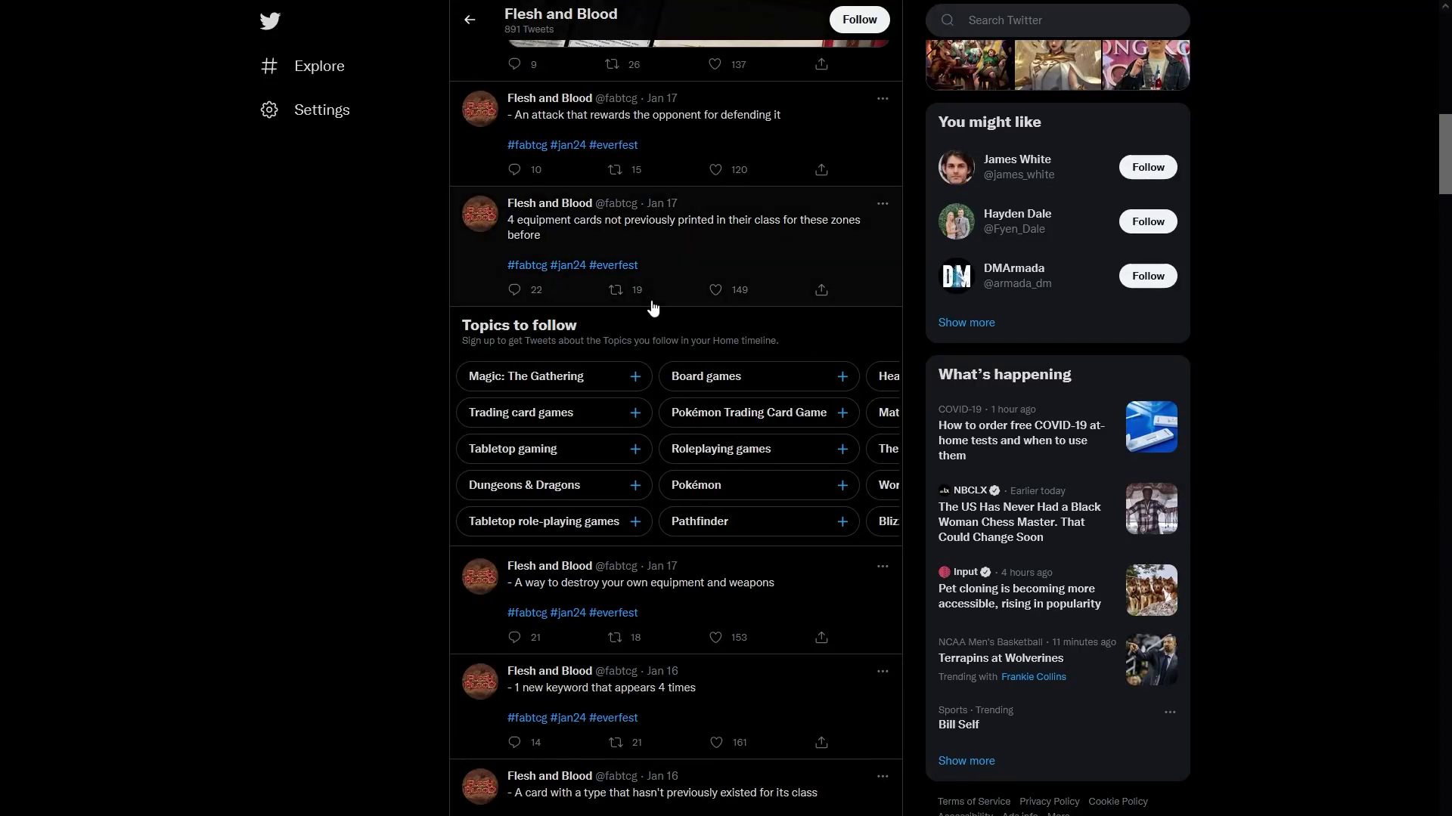
Review the Everfest hint tweets on the Flesh and Blood profile, including the one about four new equipment cards
scroll(651, 306, up, 15)
scroll(654, 305, up, 2)
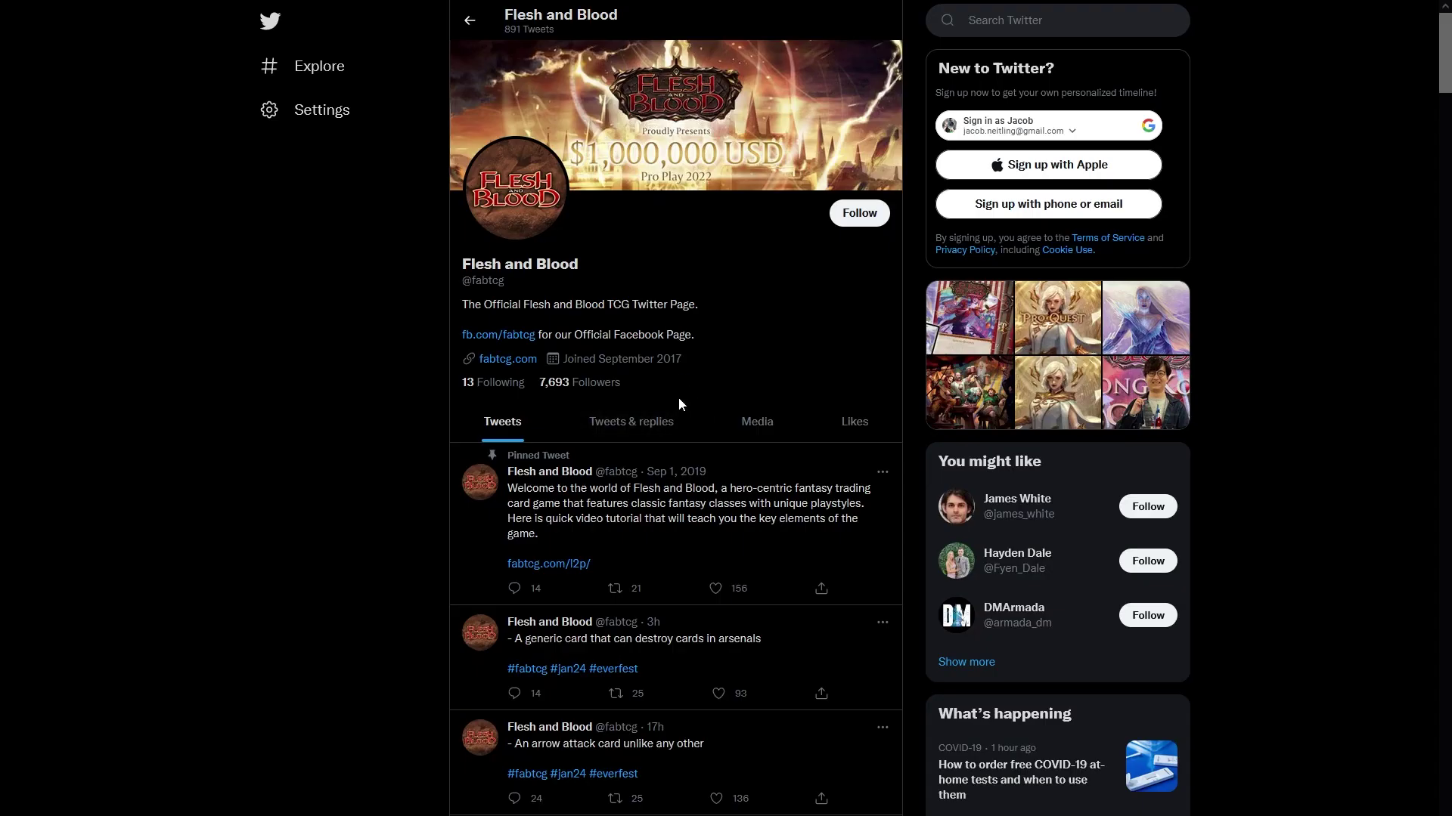
scroll(678, 401, down, 4)
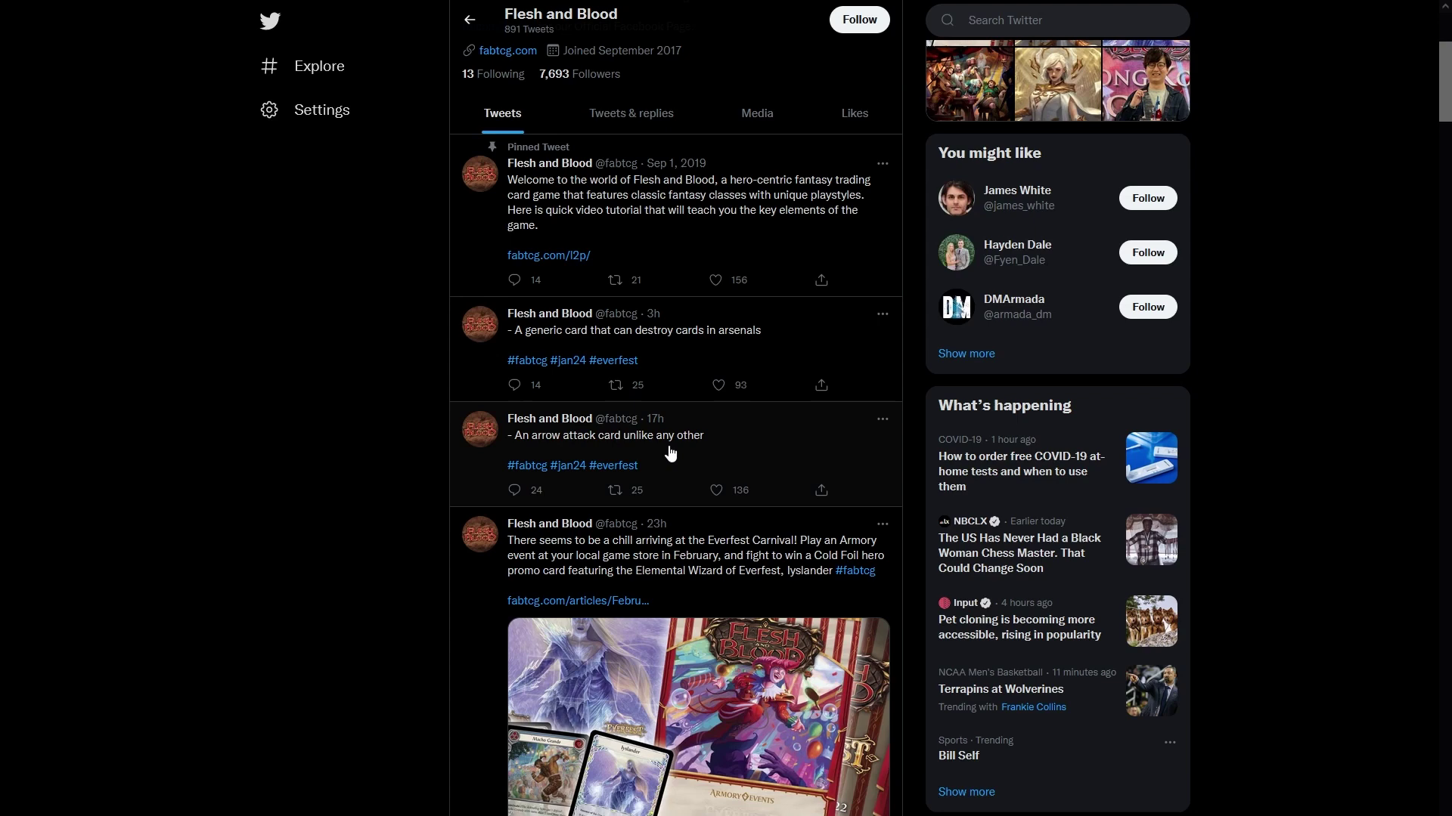
scroll(670, 452, up, 4)
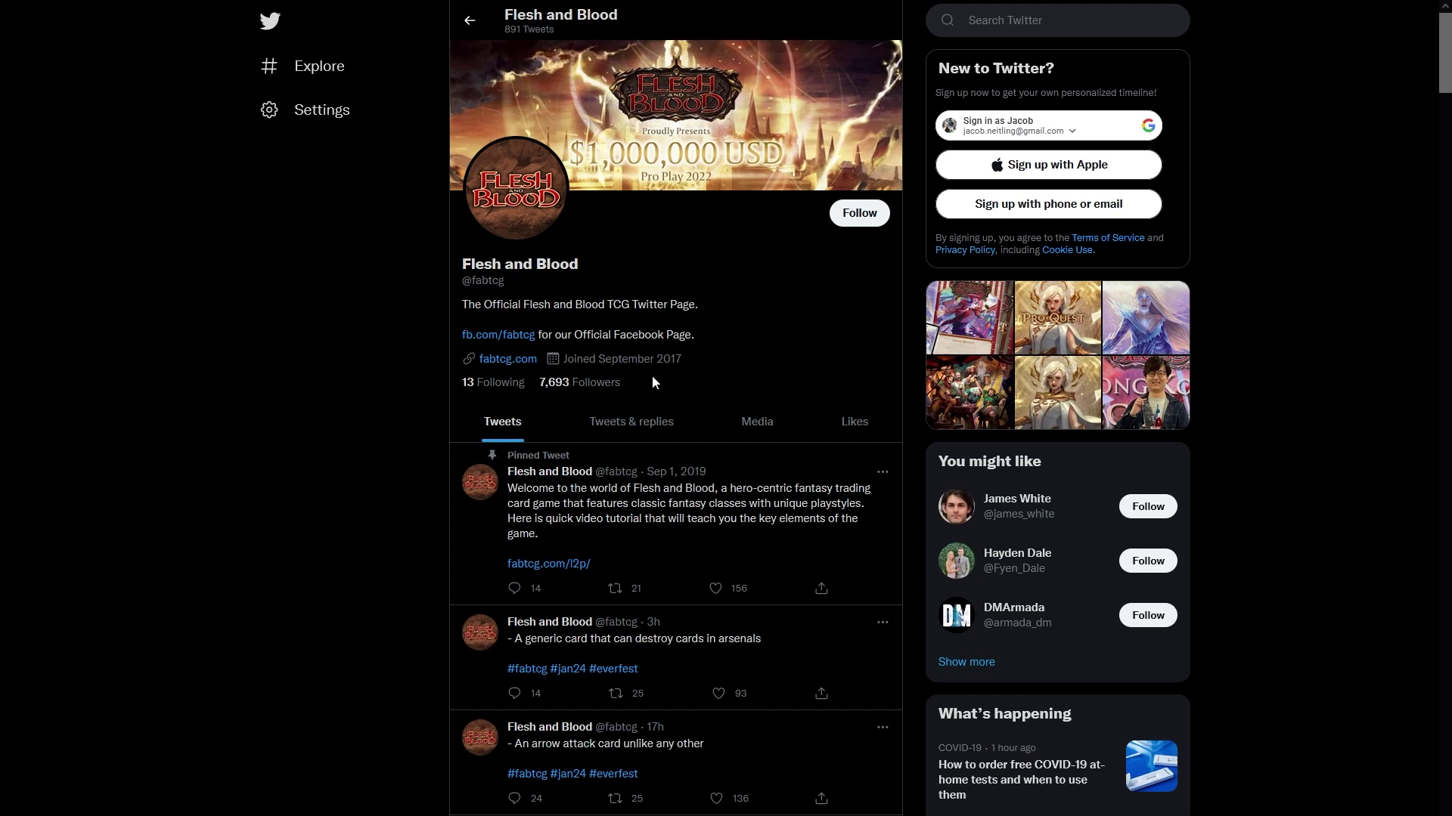
scroll(652, 376, down, 2)
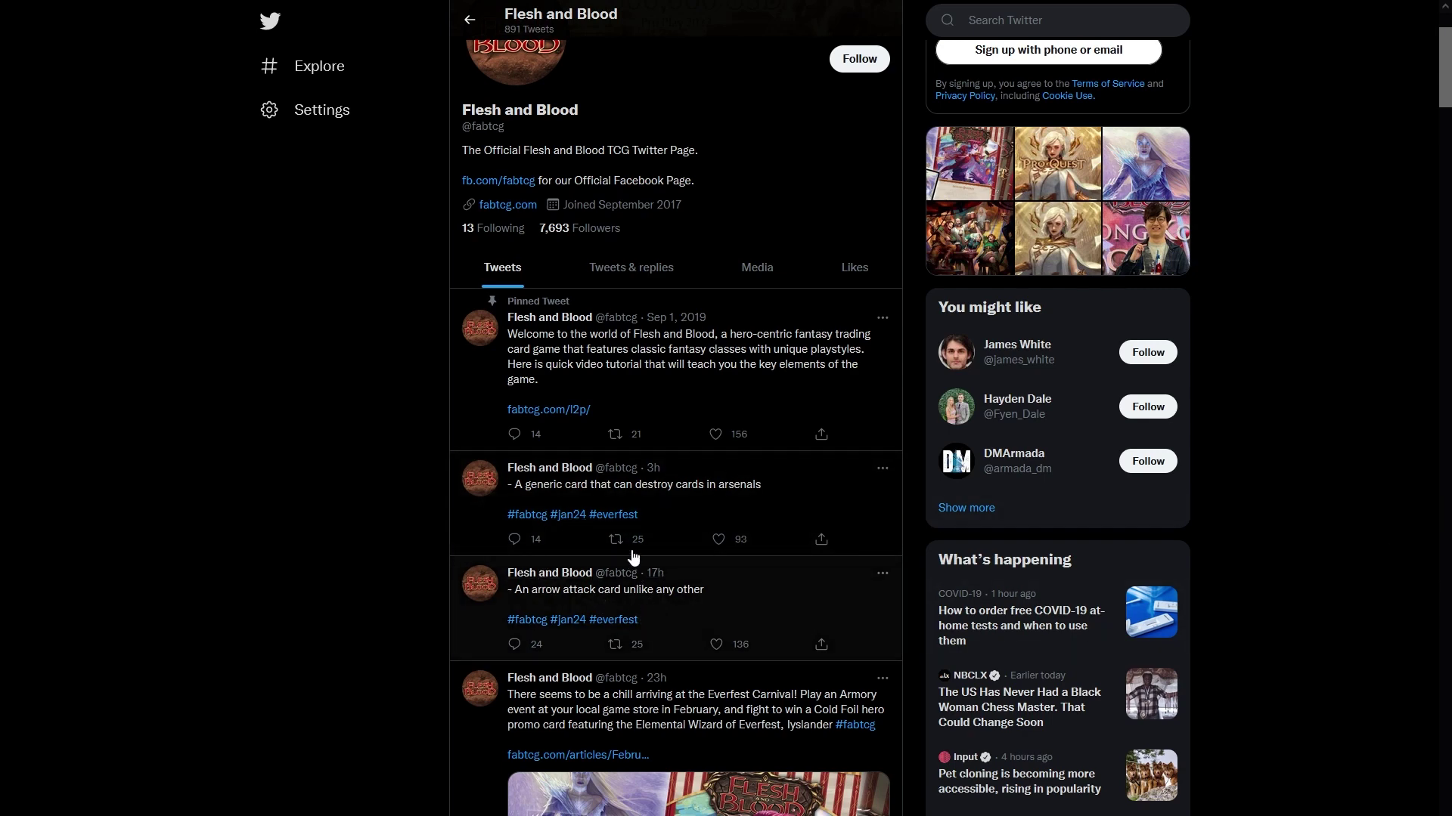
scroll(570, 468, down, 5)
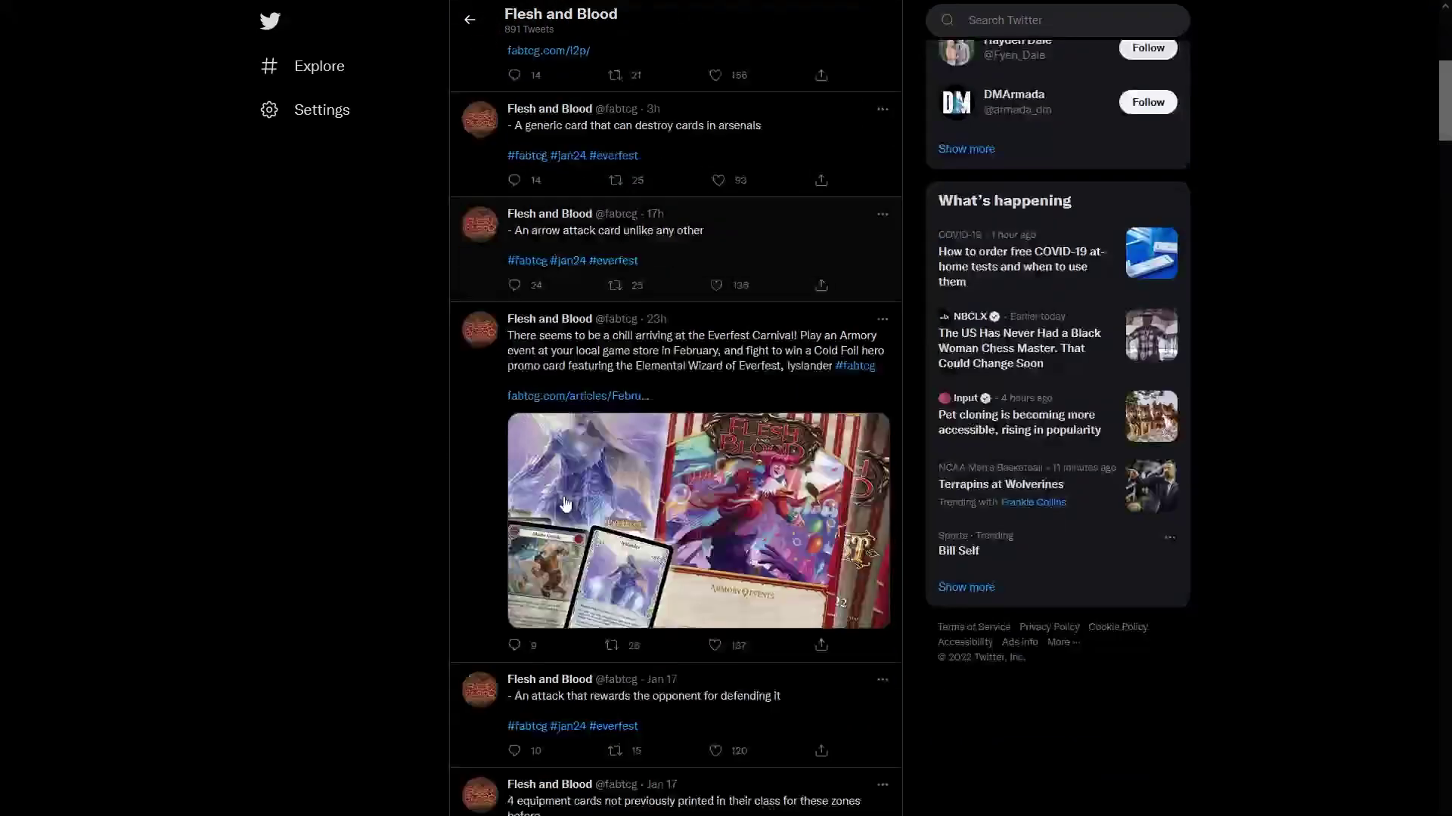
scroll(566, 504, down, 4)
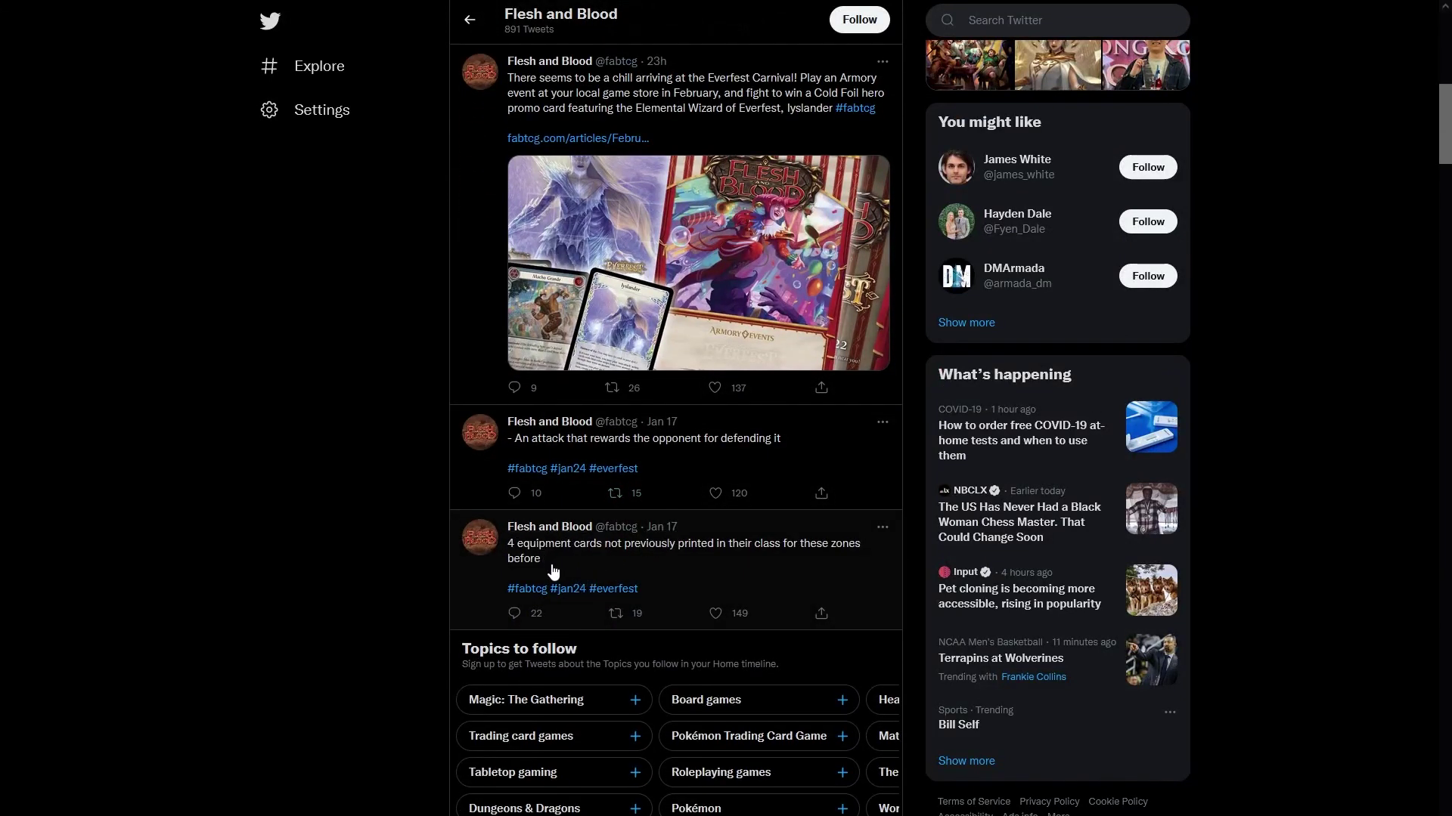
mouse_move(551, 565)
mouse_down()
mouse_move(507, 558)
mouse_move(503, 521)
mouse_move(504, 559)
mouse_move(555, 563)
mouse_up()
Switch to the class vs equip workbook in Excel and narrow the class name, Total L and Total M columns
key(alt+Tab)
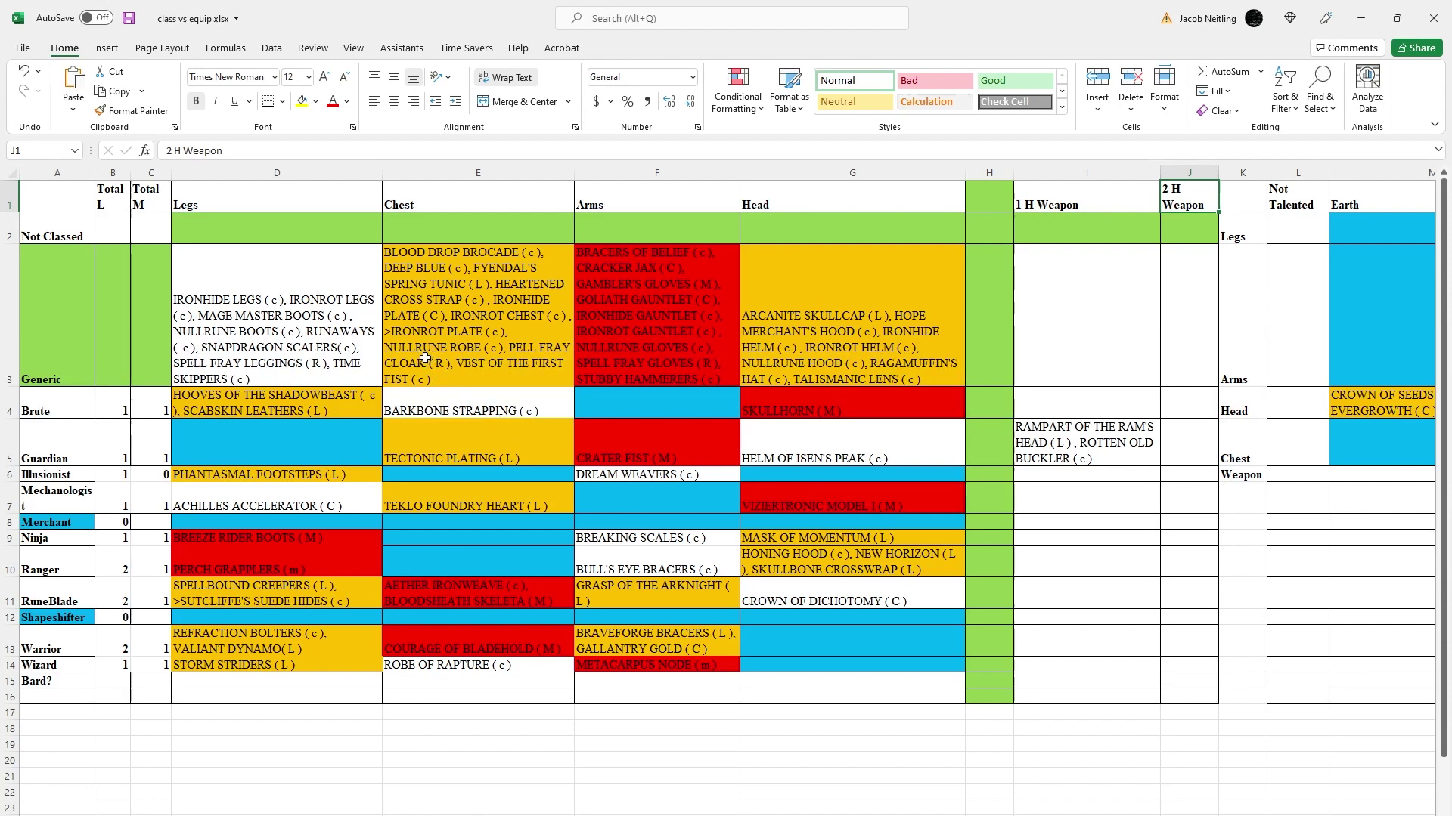
click(30, 196)
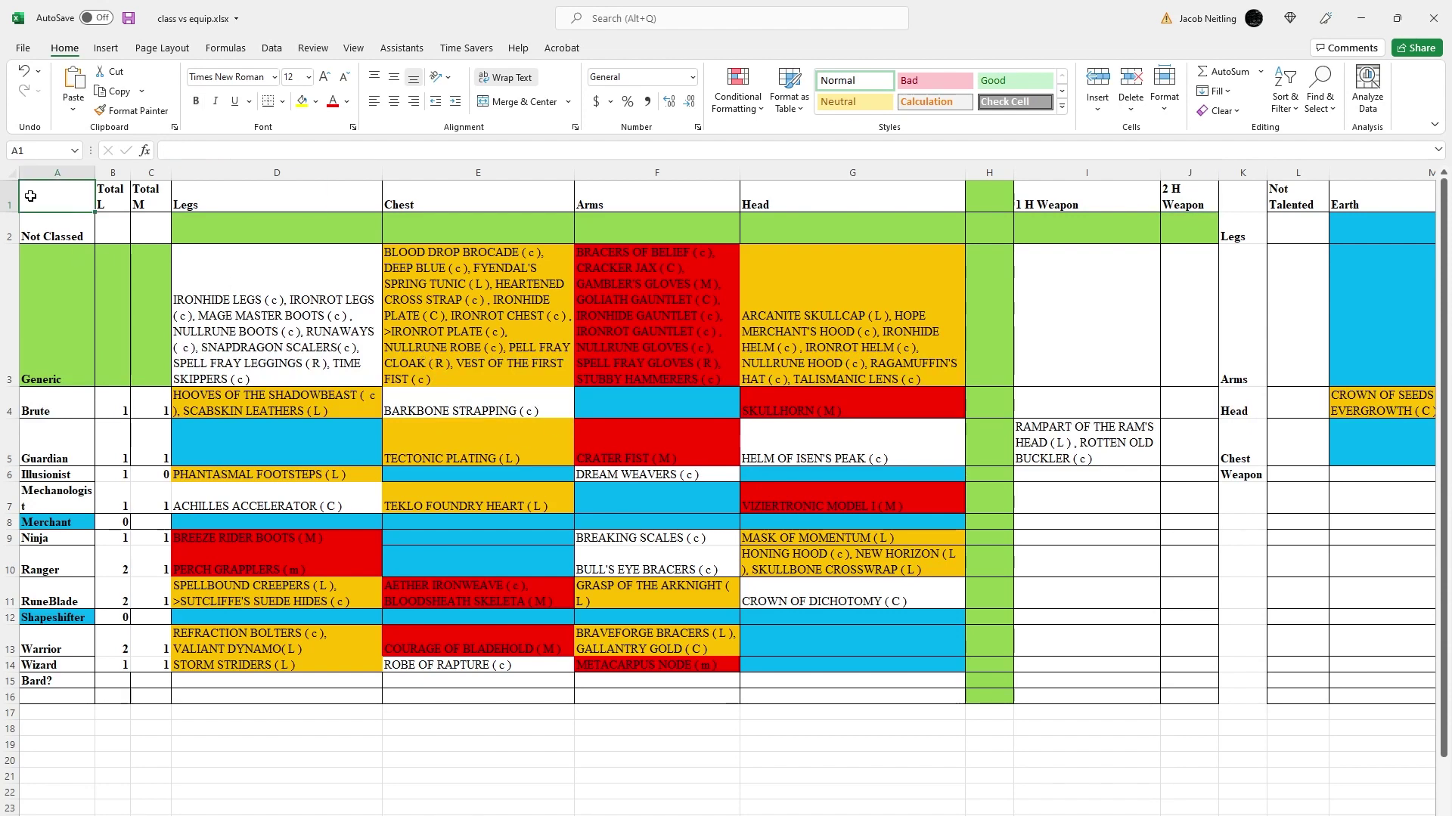
click(65, 227)
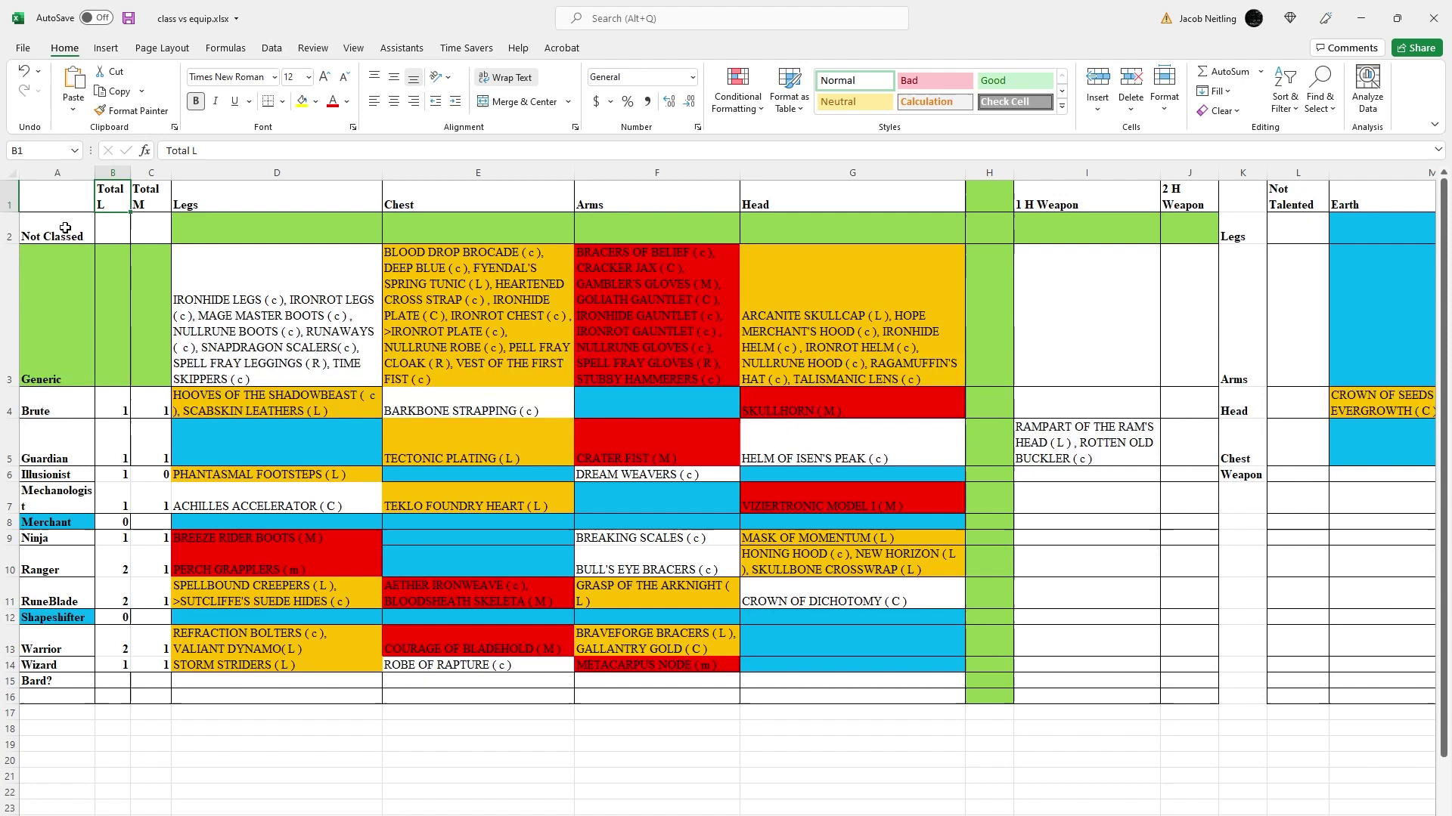
click(83, 258)
key(Up)
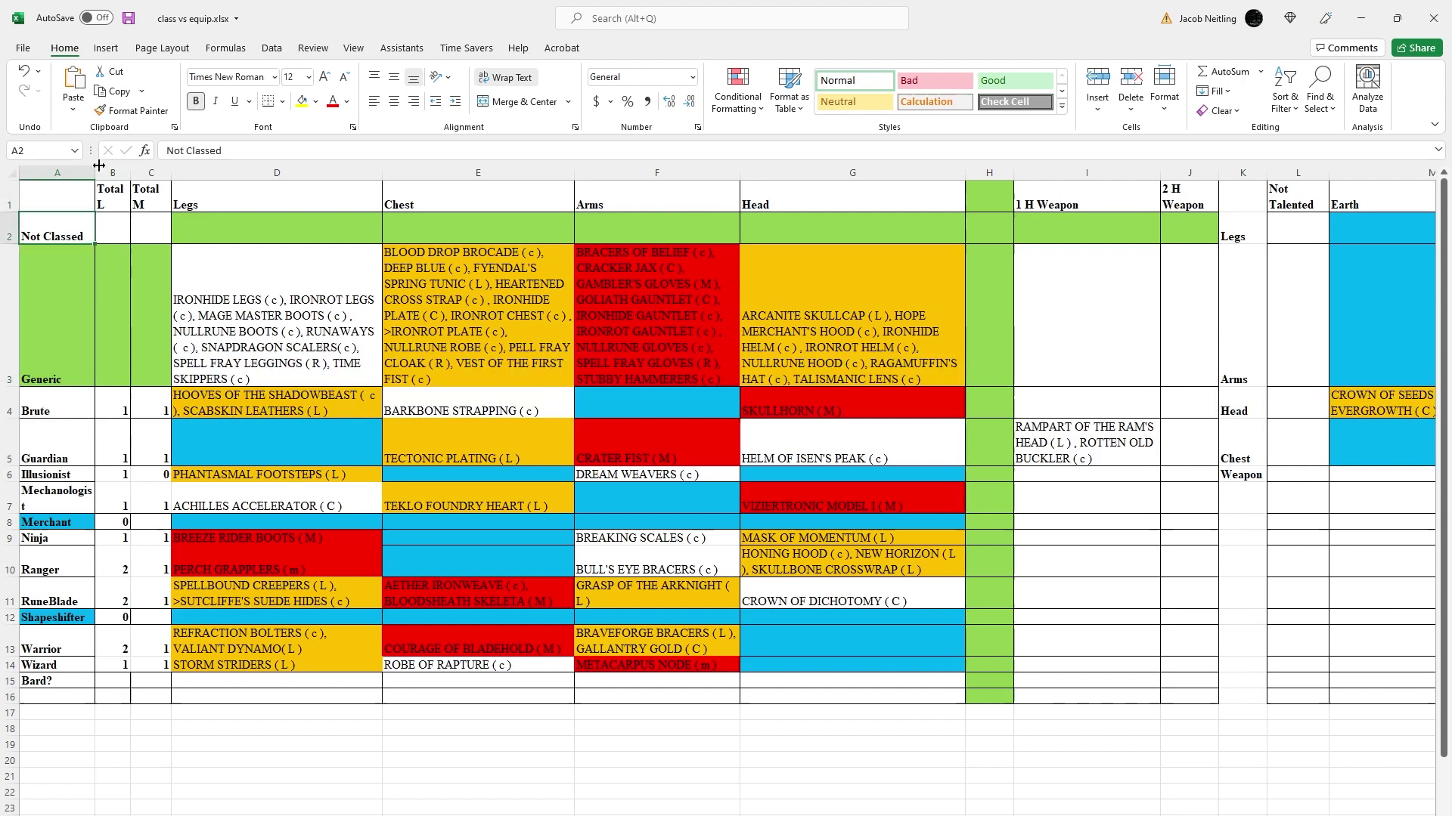
drag(94, 173, 155, 173)
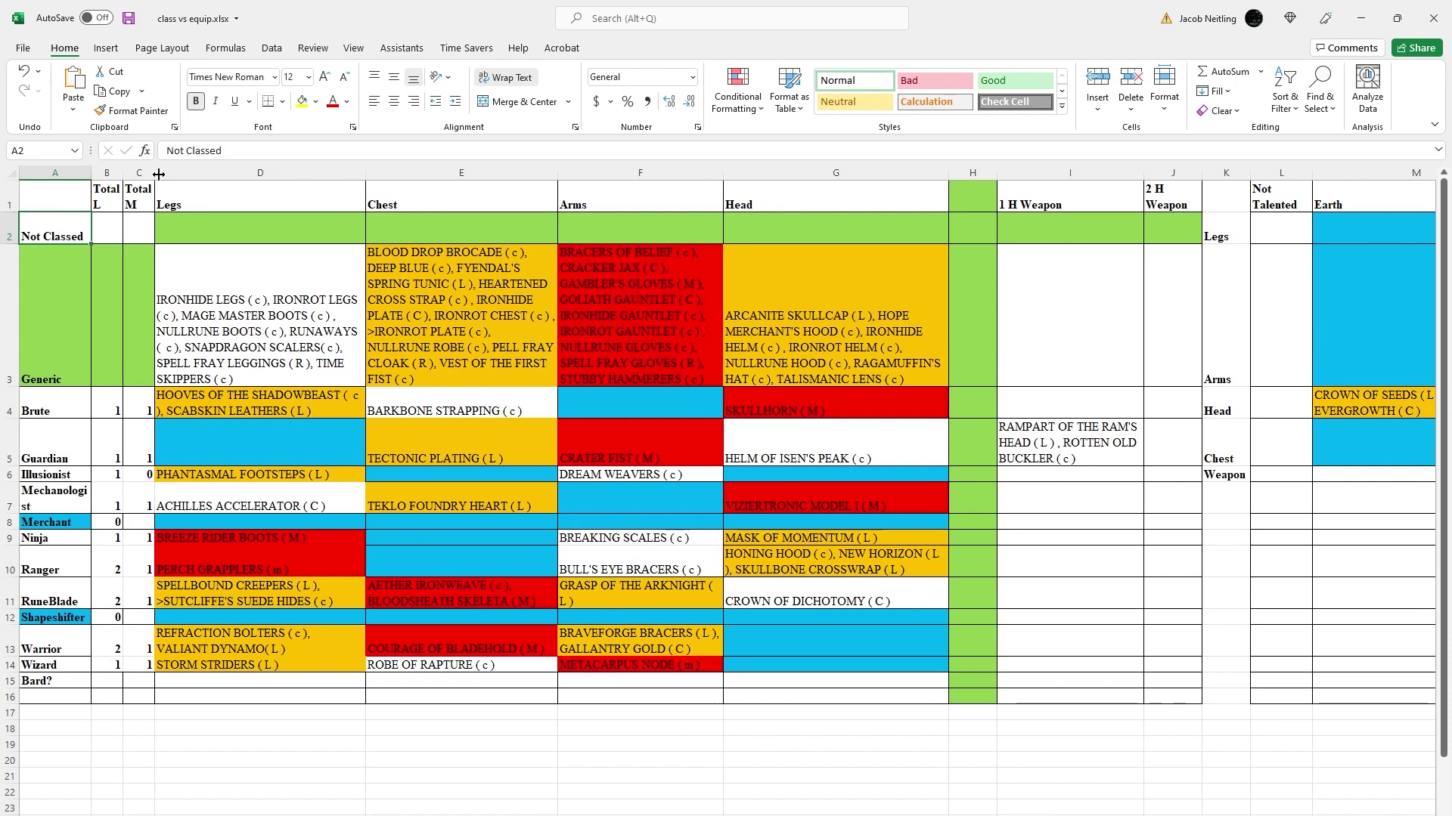
click(241, 197)
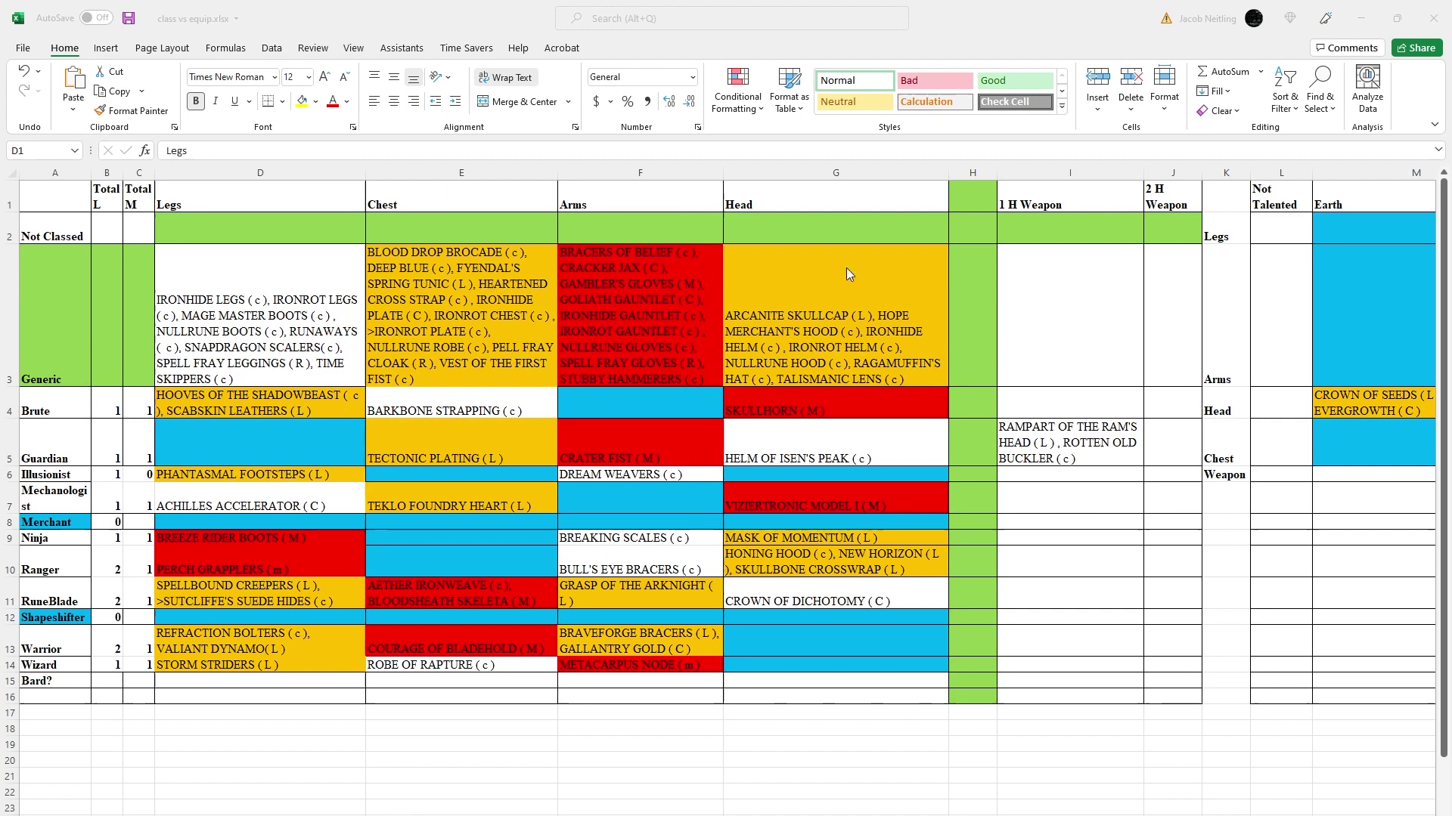
Switch to the FaB DB card browser in full screen and run an advanced search for the Equipment card type
key(alt+Tab)
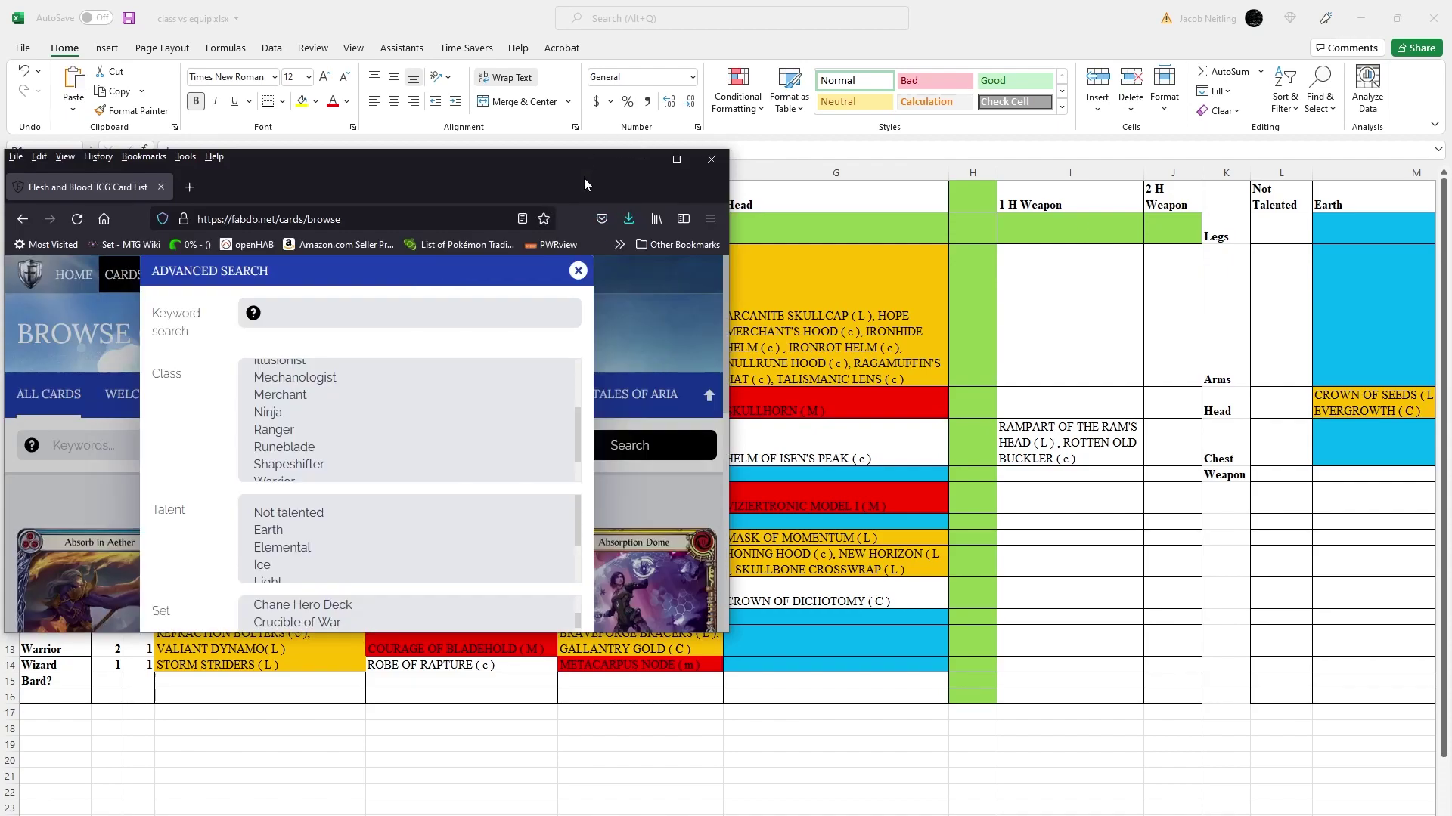
key(F11)
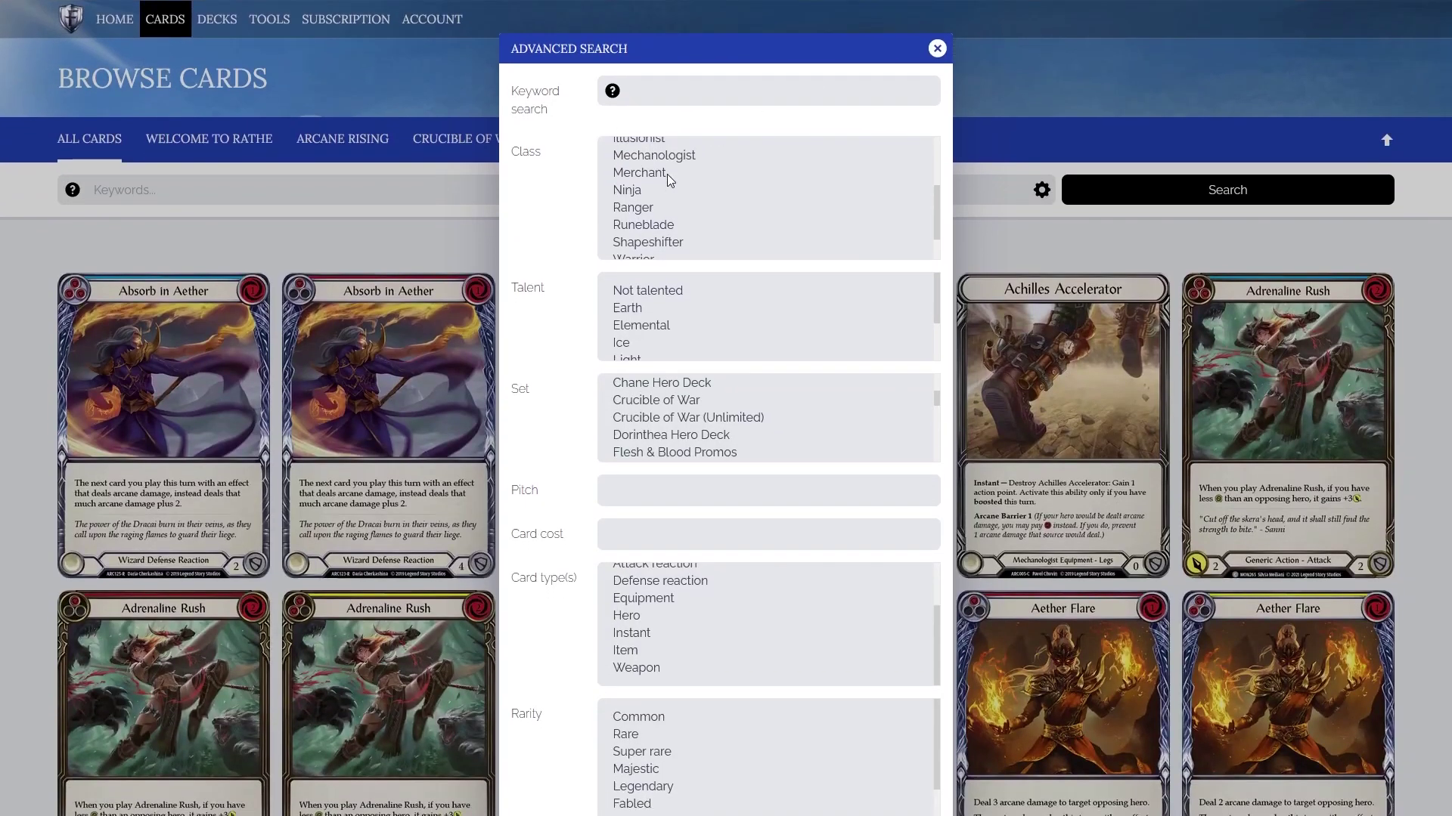
scroll(644, 161, up, 3)
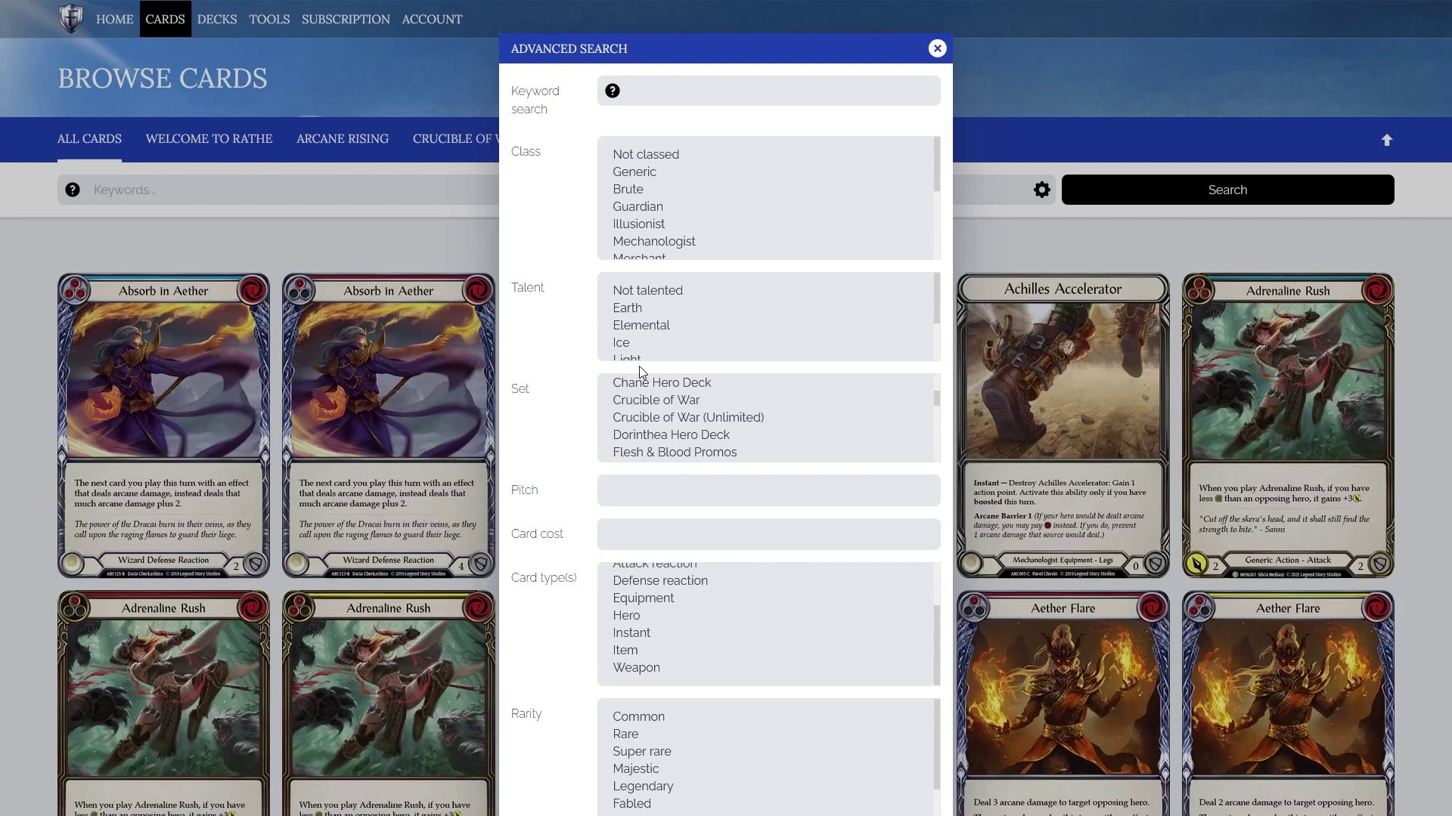
scroll(644, 412, down, 2)
click(663, 606)
scroll(658, 725, down, 2)
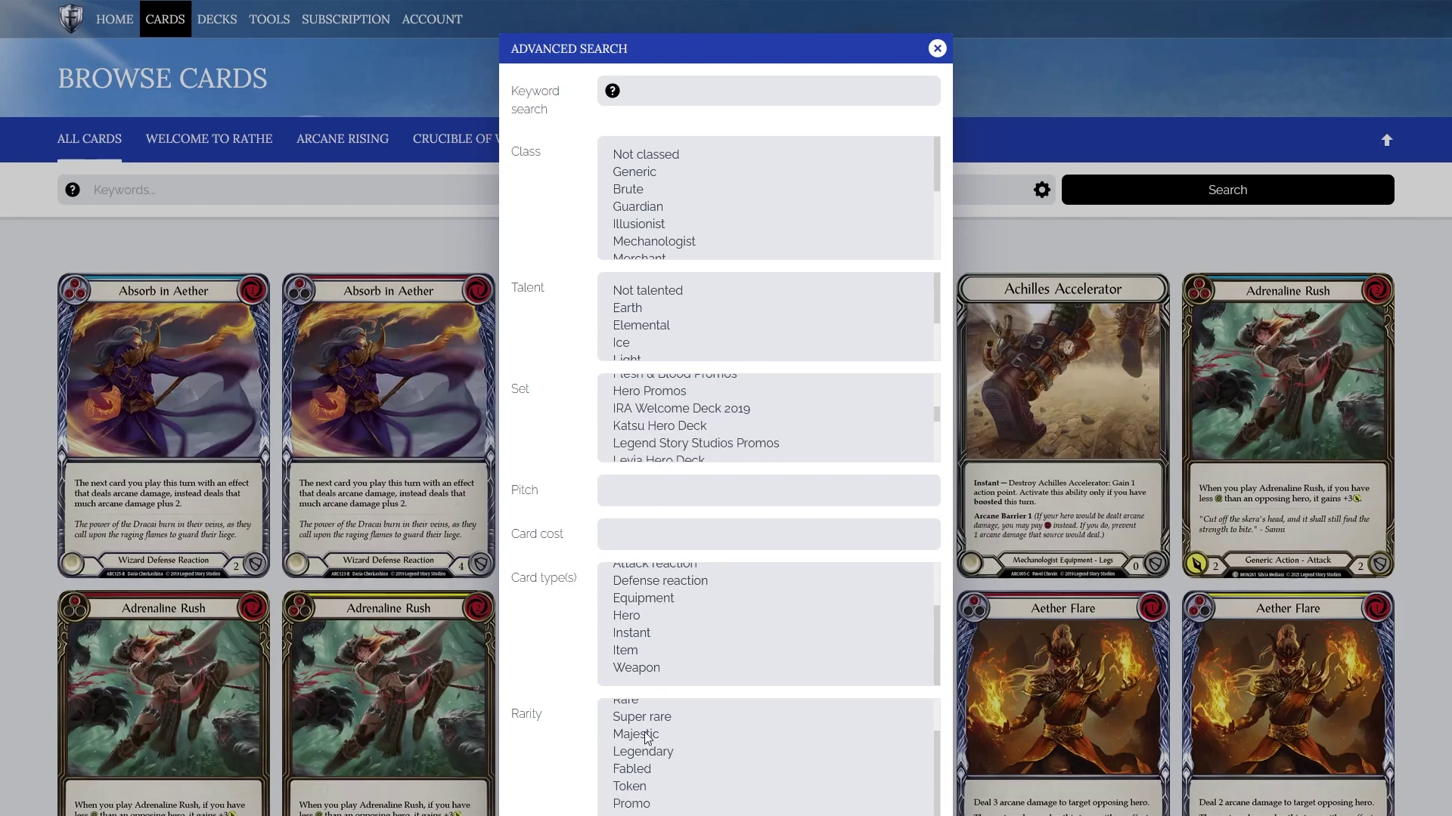
key(Return)
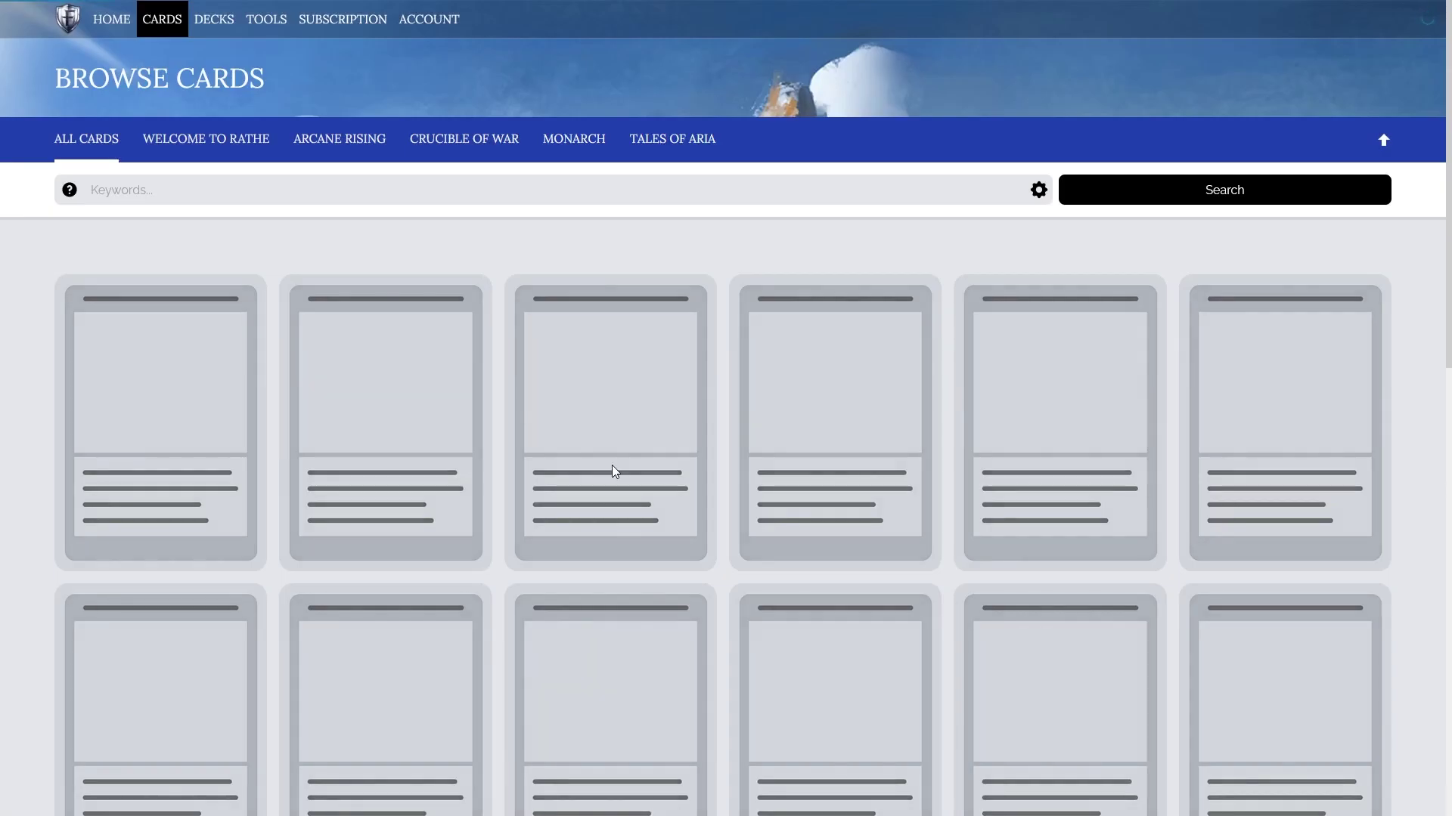
Look through the equipment cards on all three pages of the search results
scroll(633, 409, down, 15)
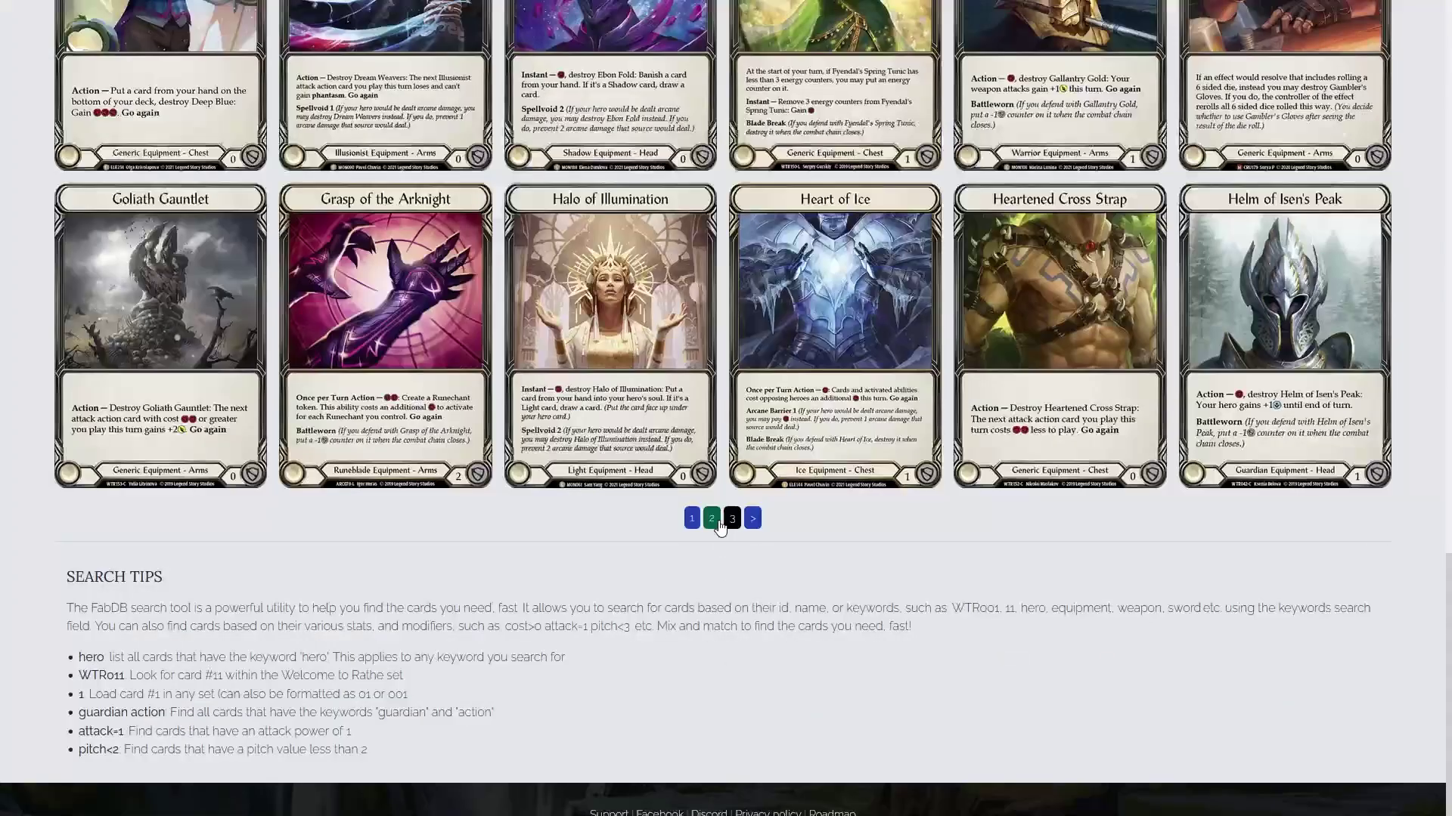
click(711, 518)
scroll(714, 454, down, 3)
scroll(714, 441, down, 15)
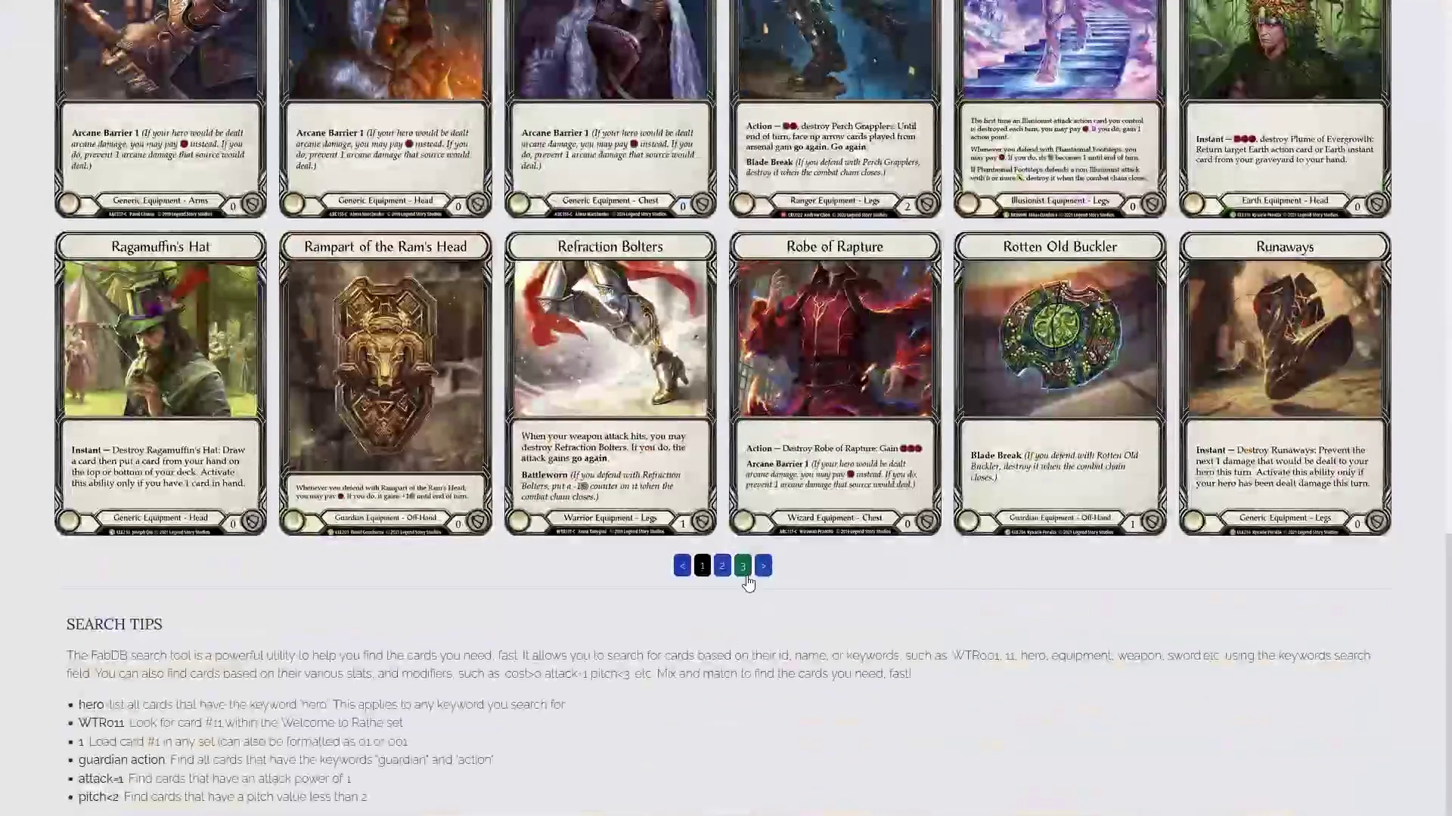
click(744, 573)
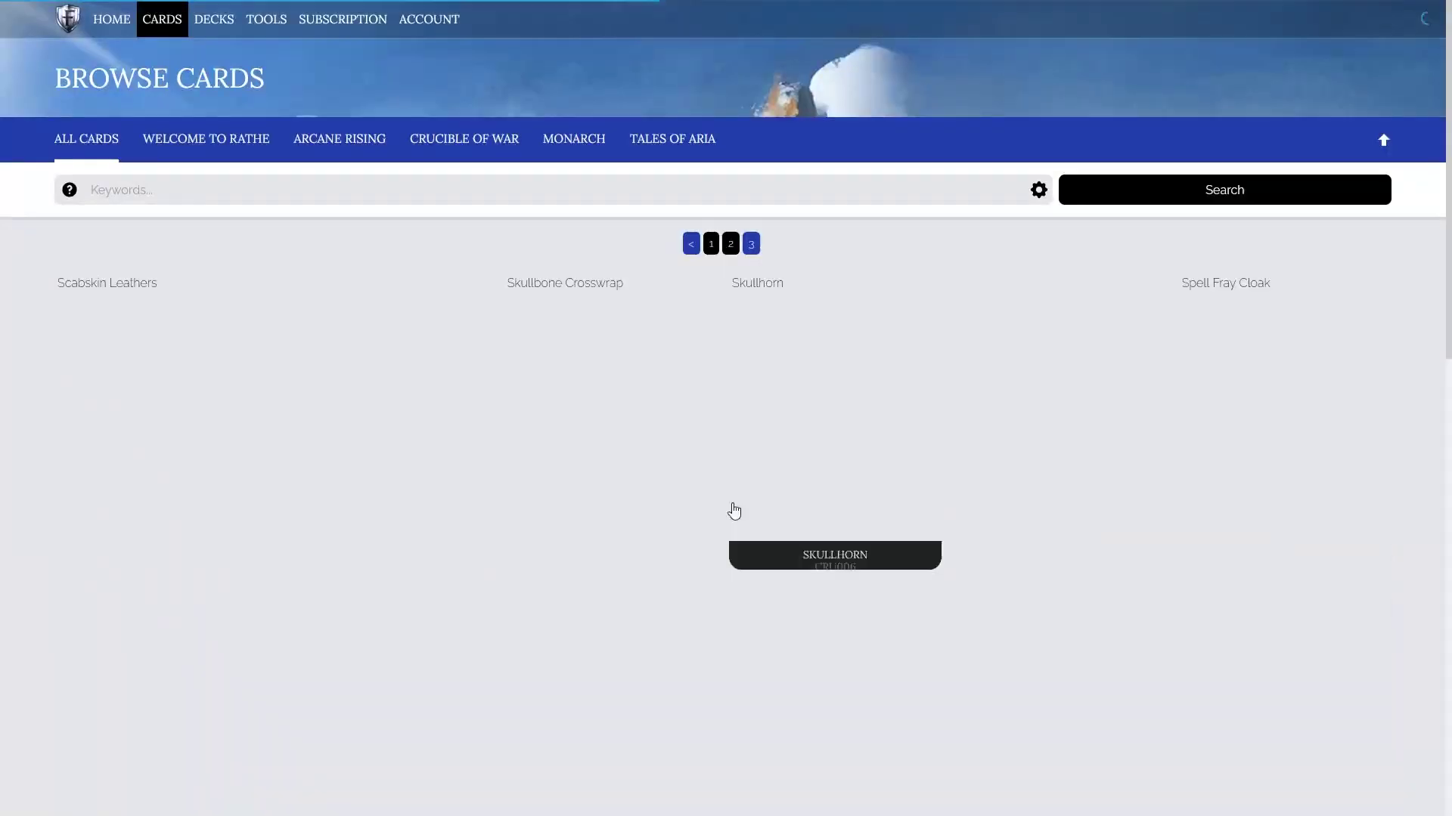
scroll(1062, 503, down, 5)
scroll(502, 648, down, 7)
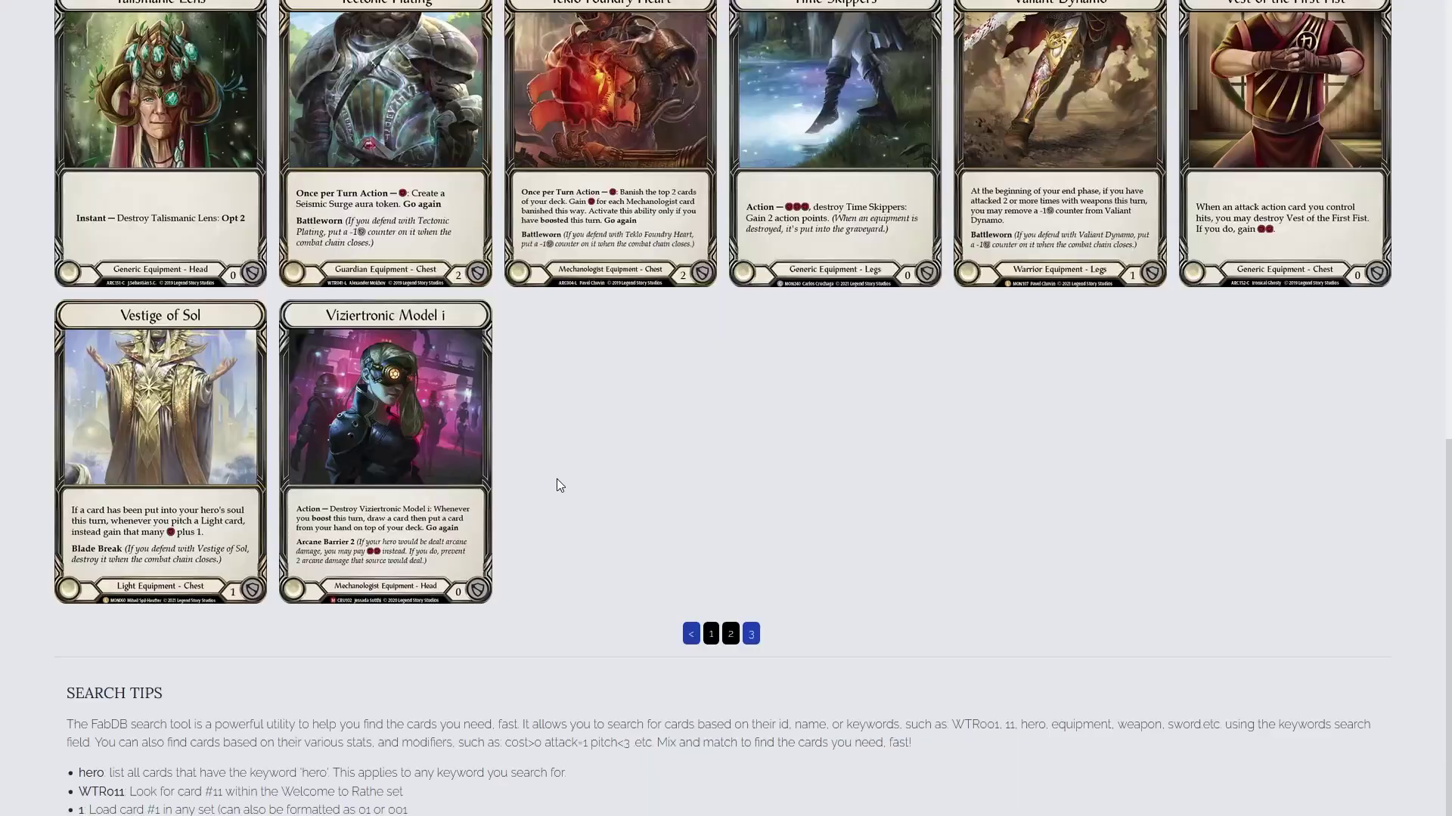
Switch back to the Excel workbook and examine the Not Classed row from Legs to 2 H Weapon
key(alt+Tab)
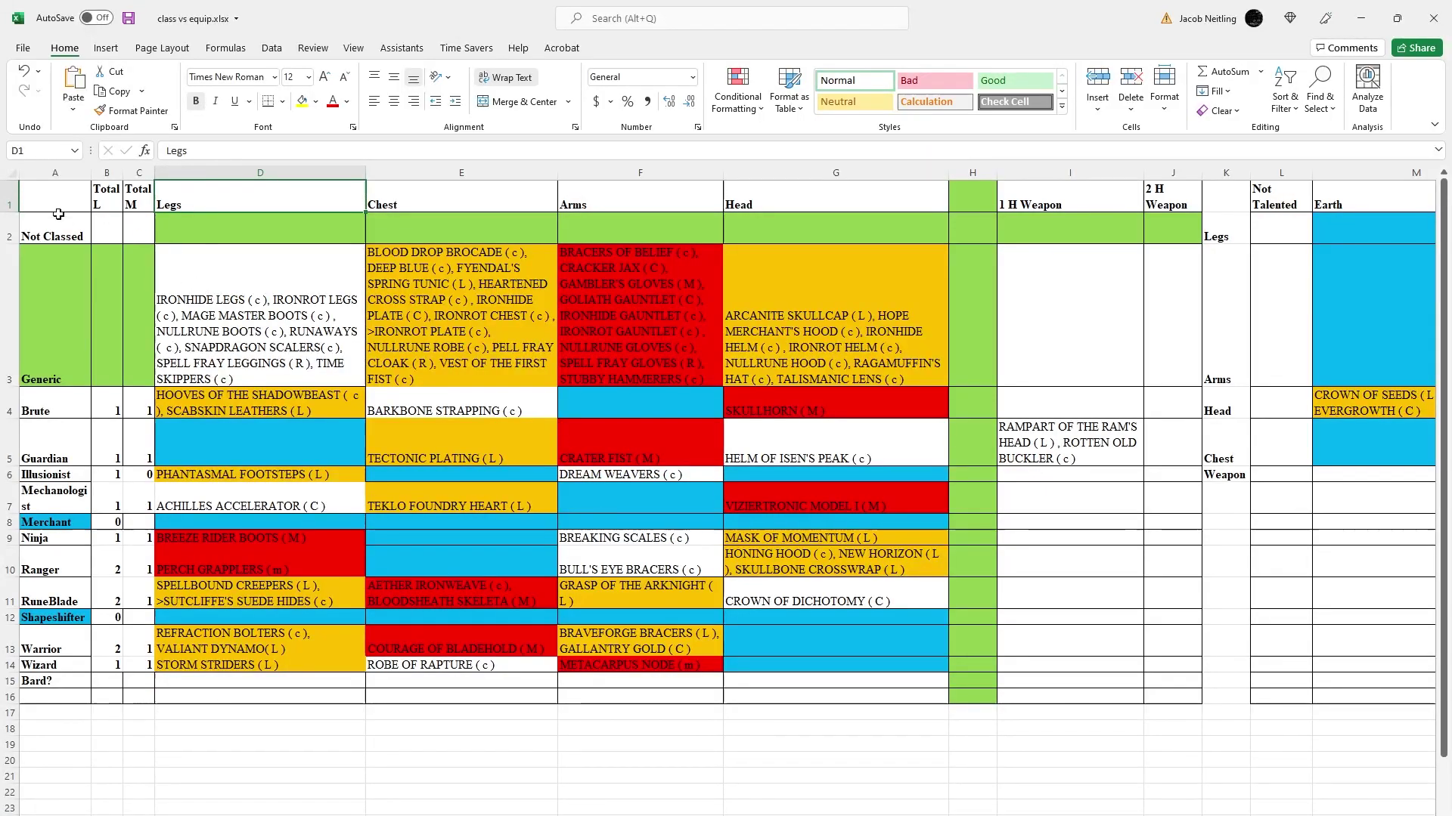
drag(257, 228, 1156, 234)
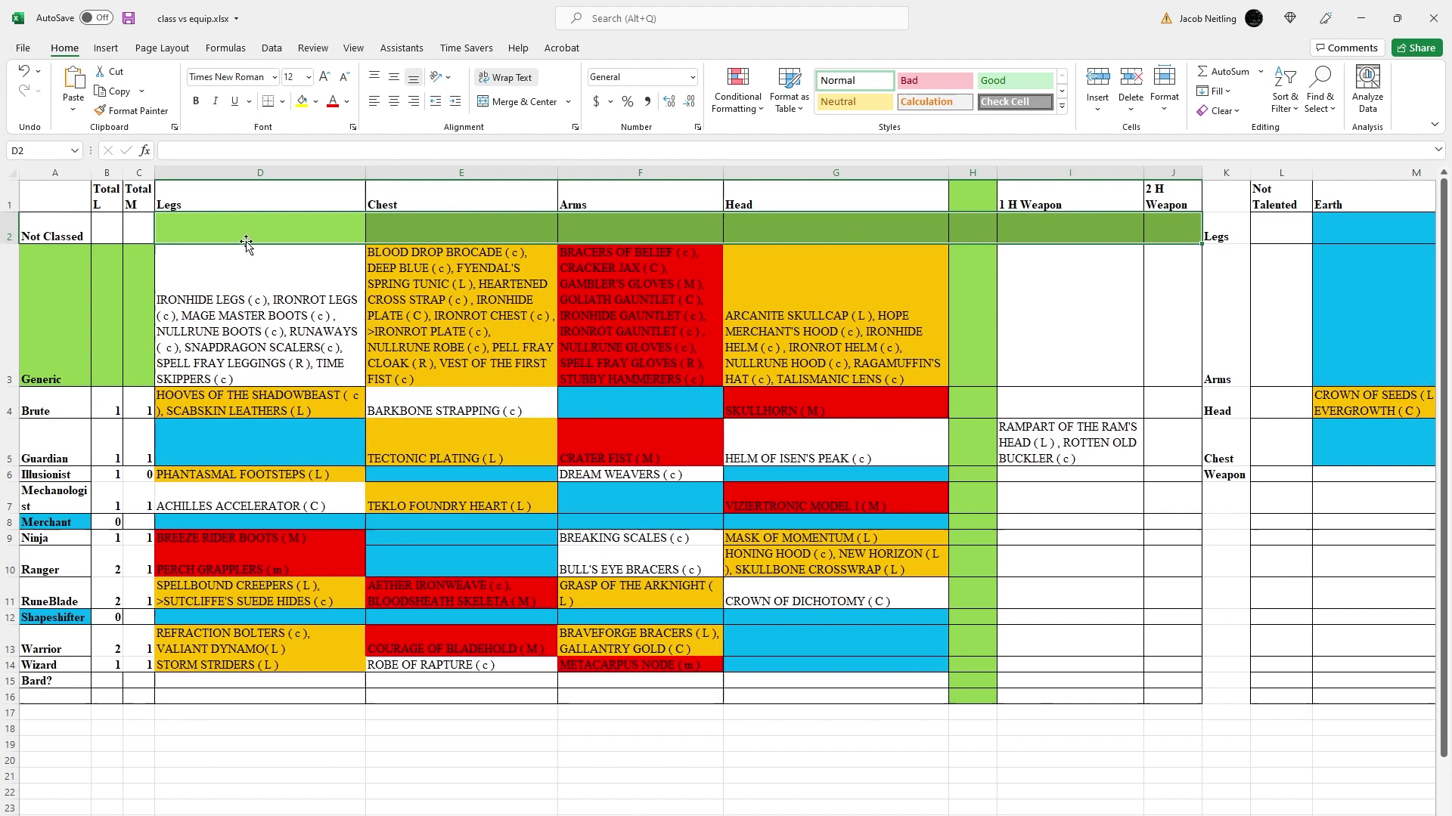
click(246, 242)
Examine the Generic row's equipment lists for legs, chest, arms and head
click(265, 314)
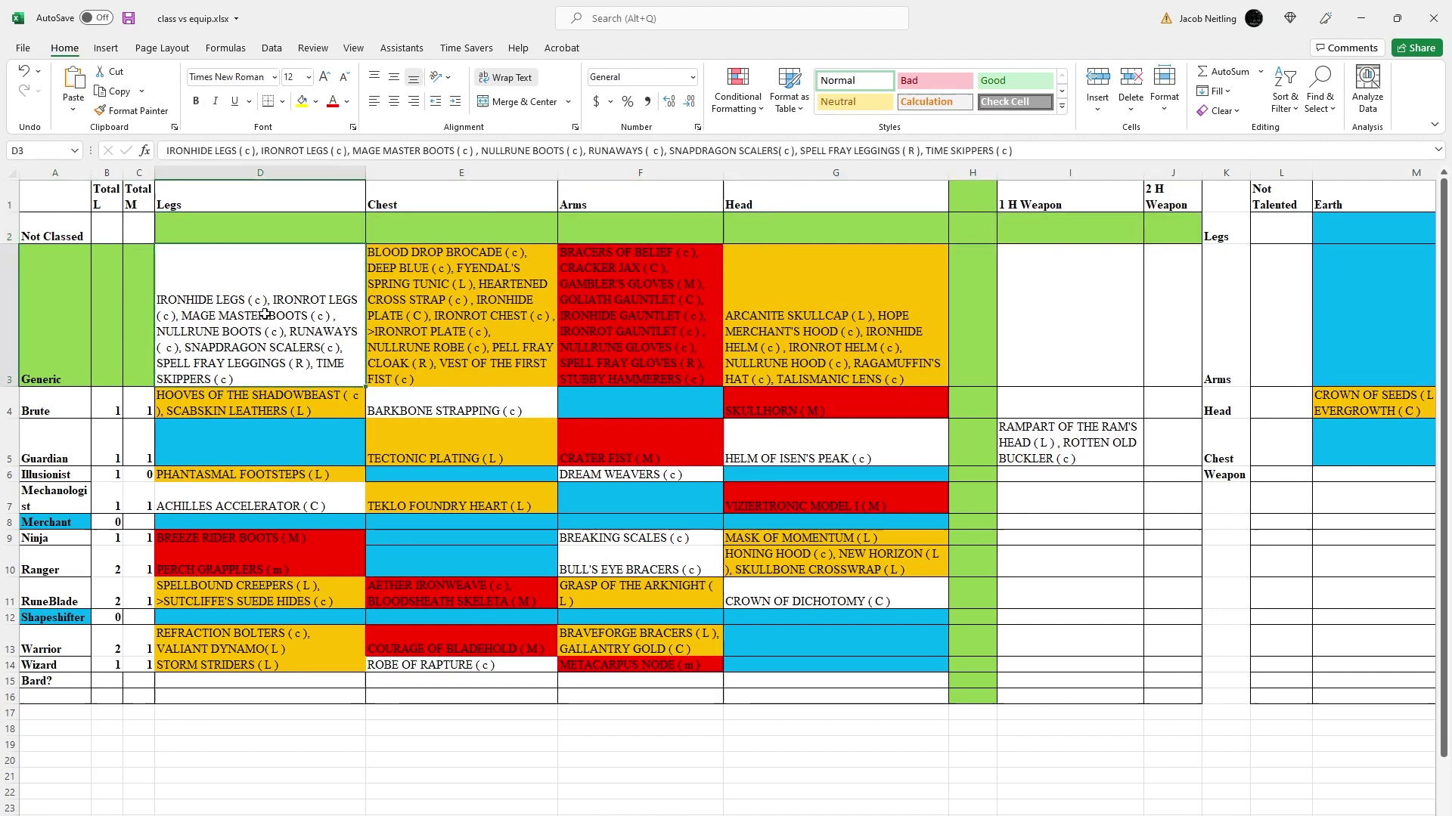
click(544, 302)
key(Right)
key(Right)
click(248, 340)
key(Right)
key(Right)
key(Right)
key(Left)
key(Left)
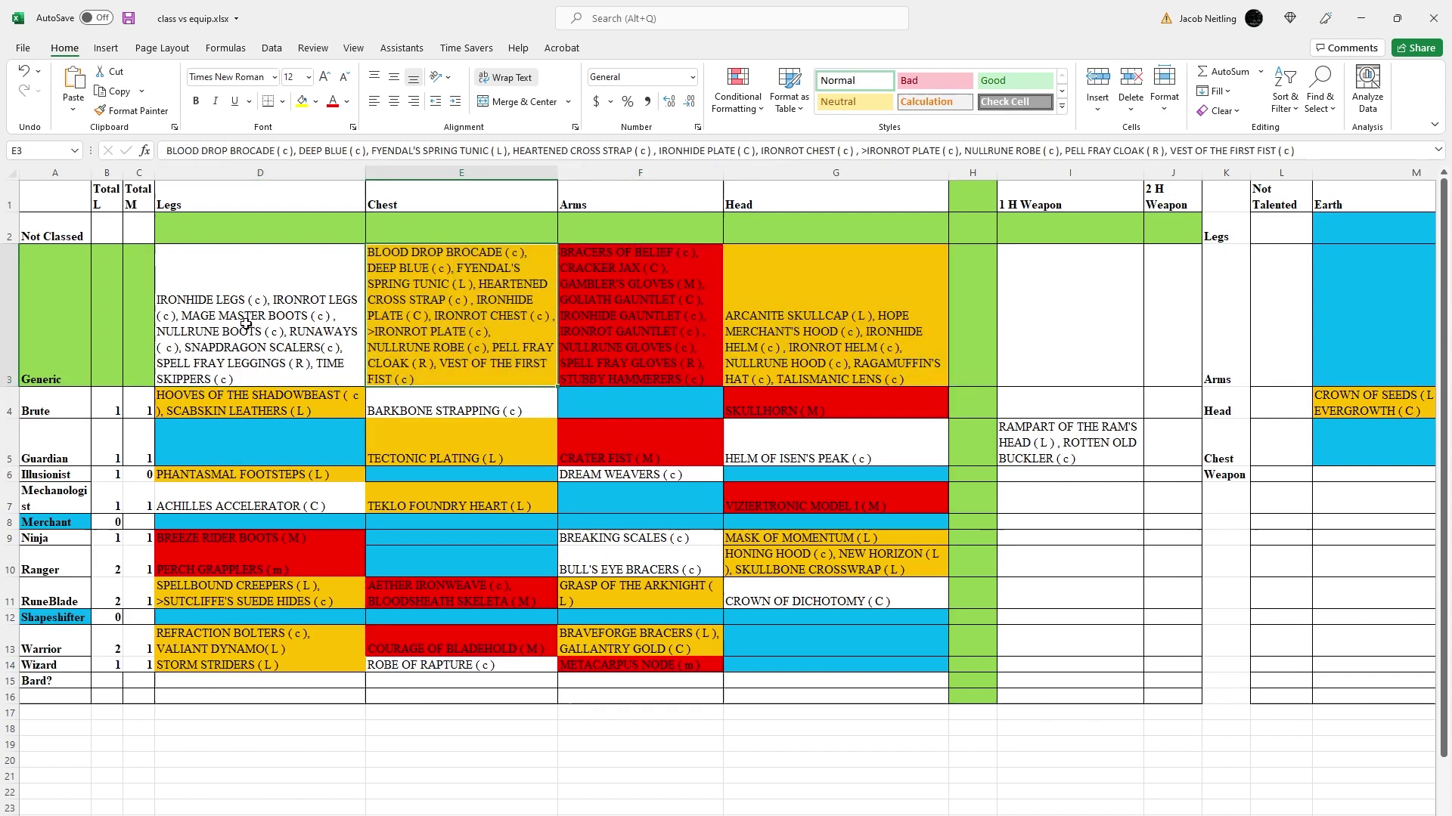
drag(247, 323, 372, 310)
click(456, 290)
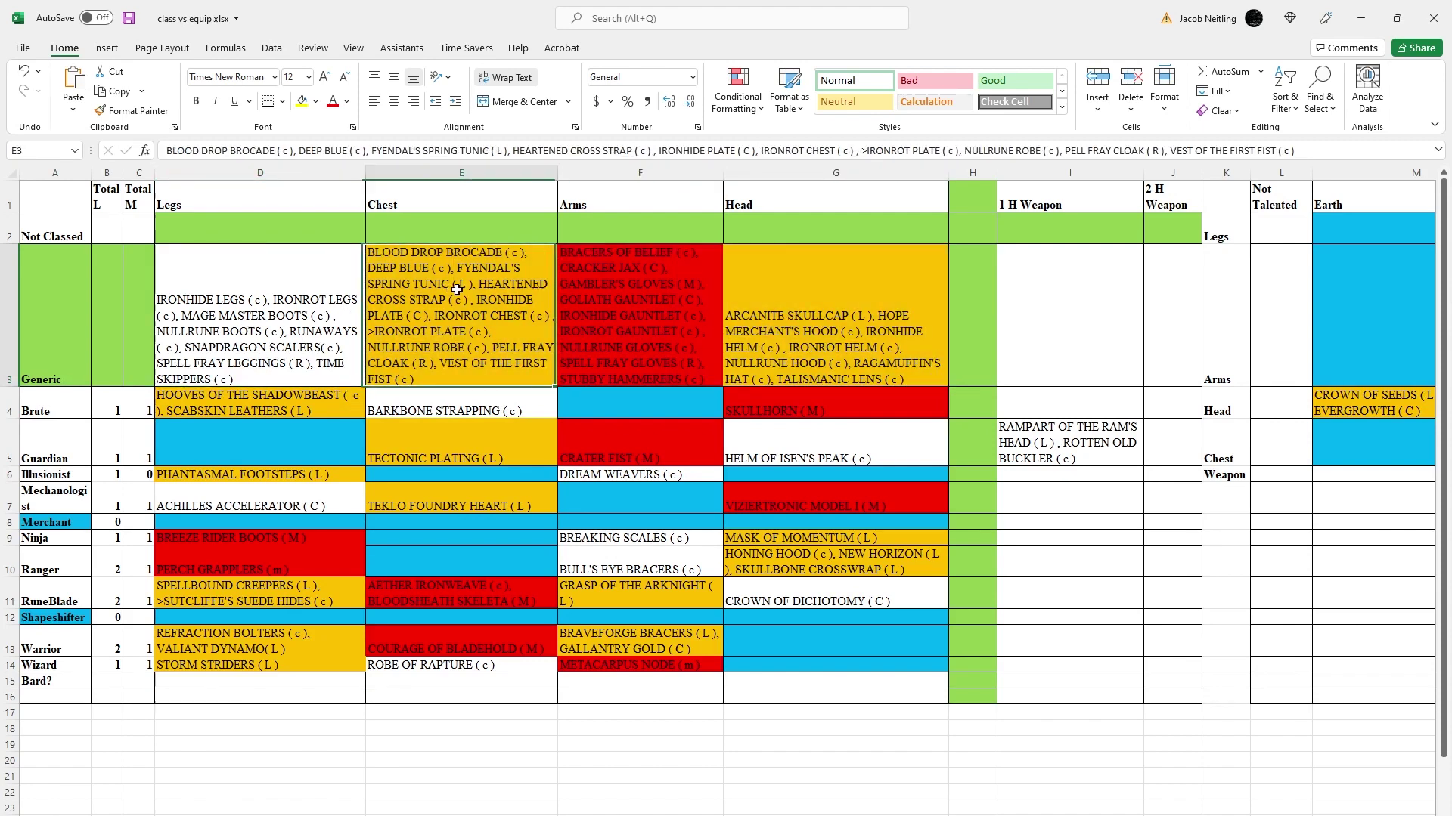
key(Right)
key(Right)
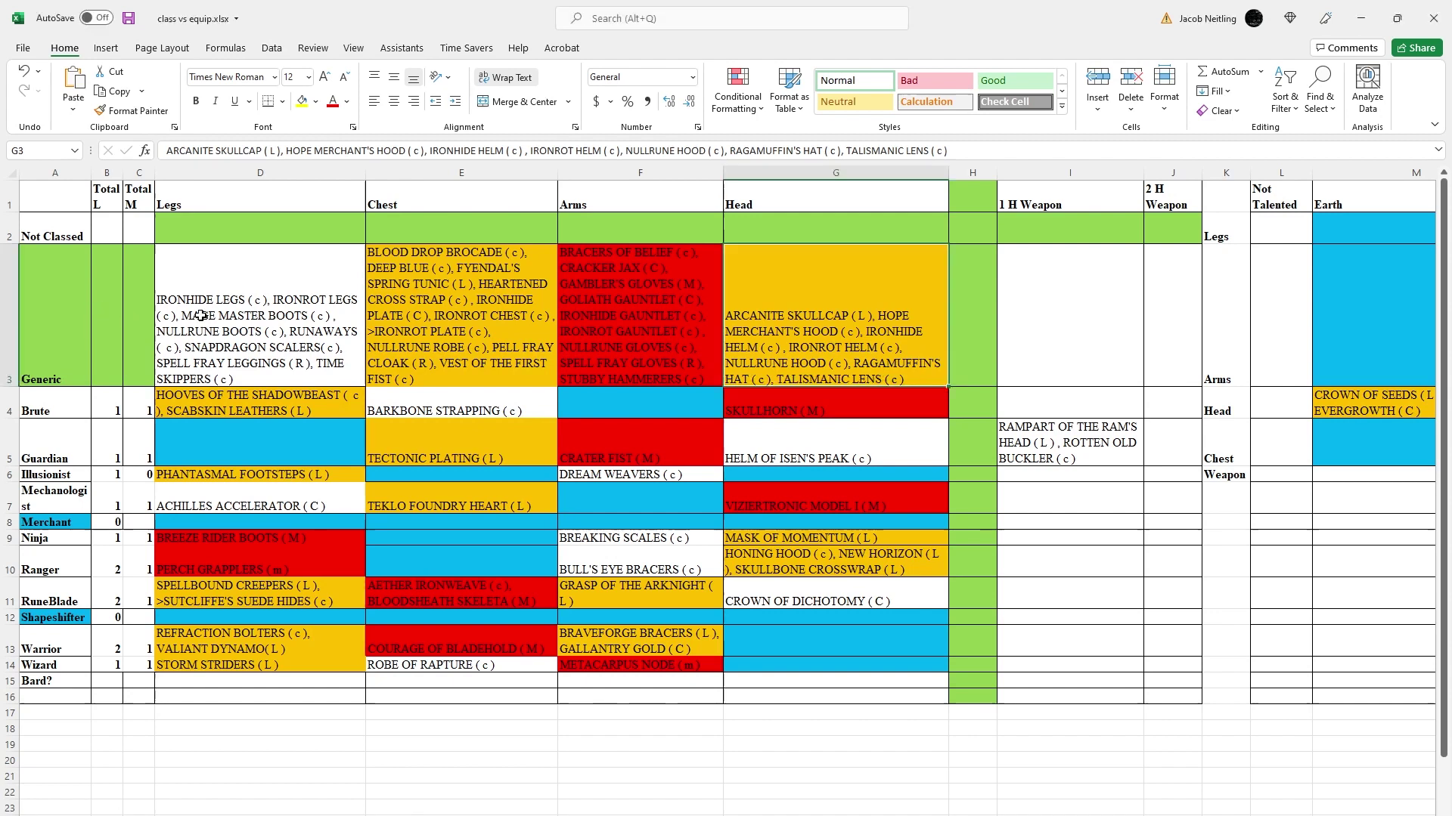
Fill the Generic Legs cell D3 with light blue
click(222, 293)
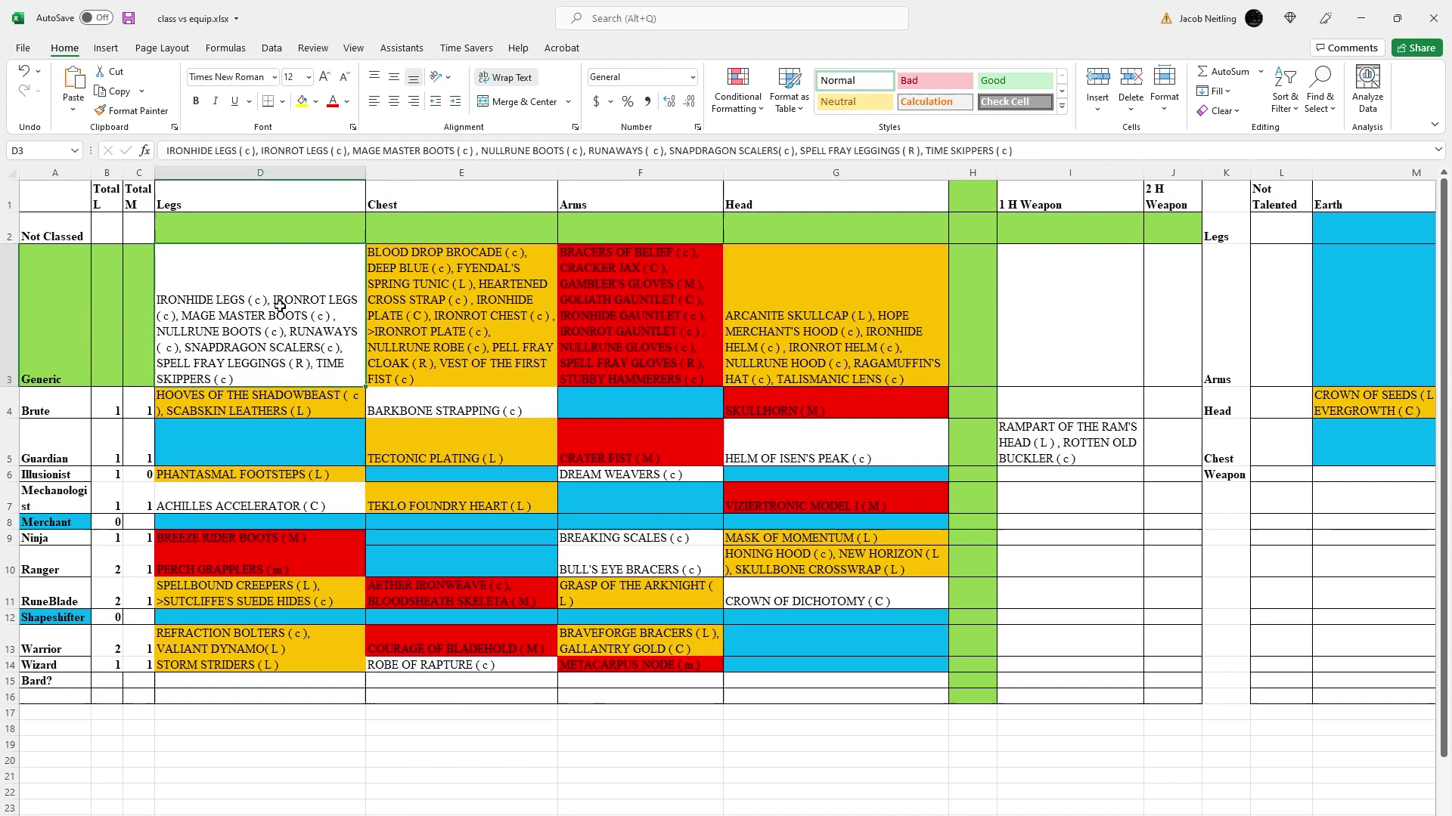
click(315, 101)
click(377, 243)
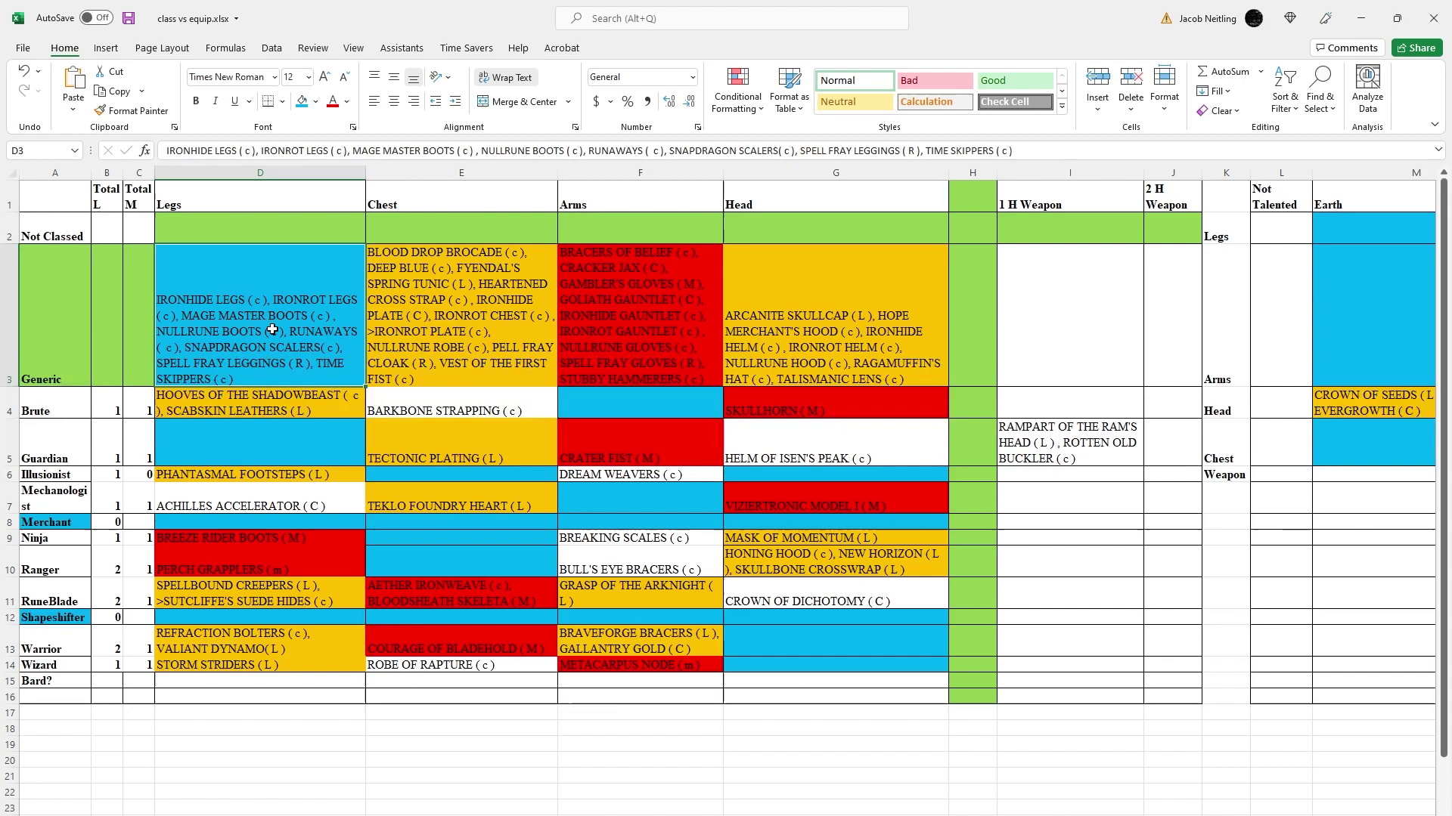
Review the Generic row's chest, head and totals cells and the Brute row's legs equipment
click(483, 313)
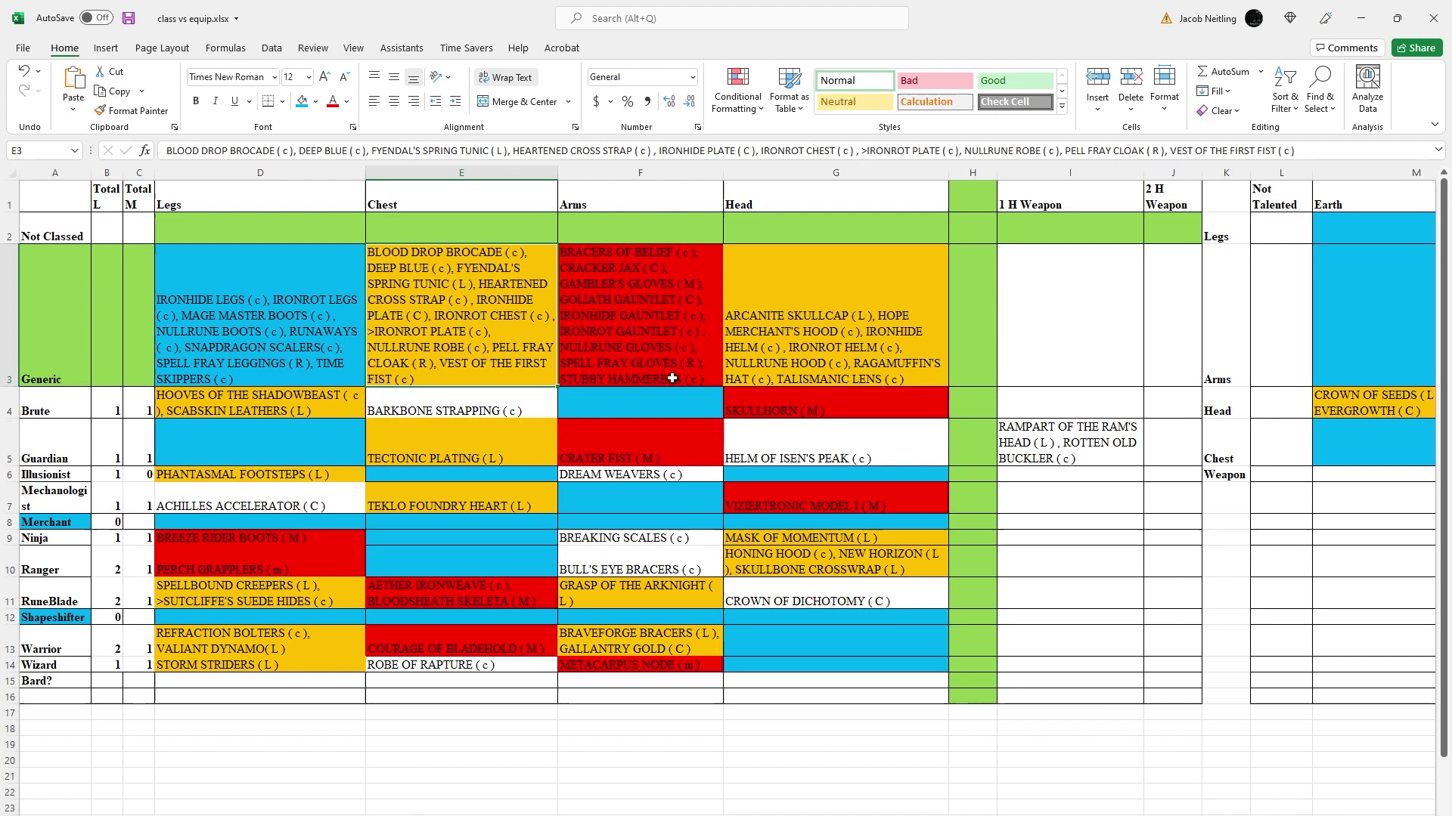
click(806, 318)
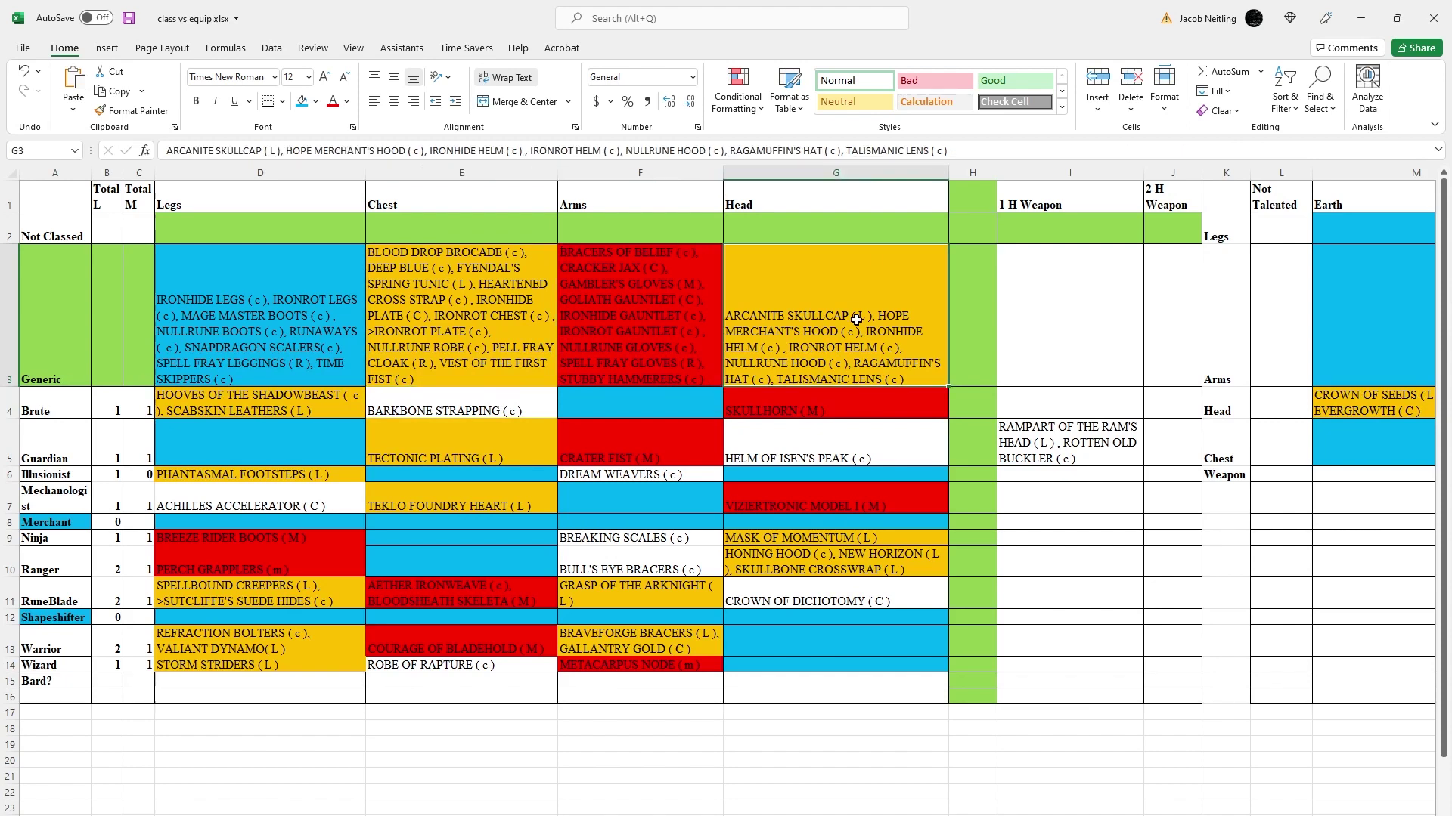
click(84, 404)
click(213, 407)
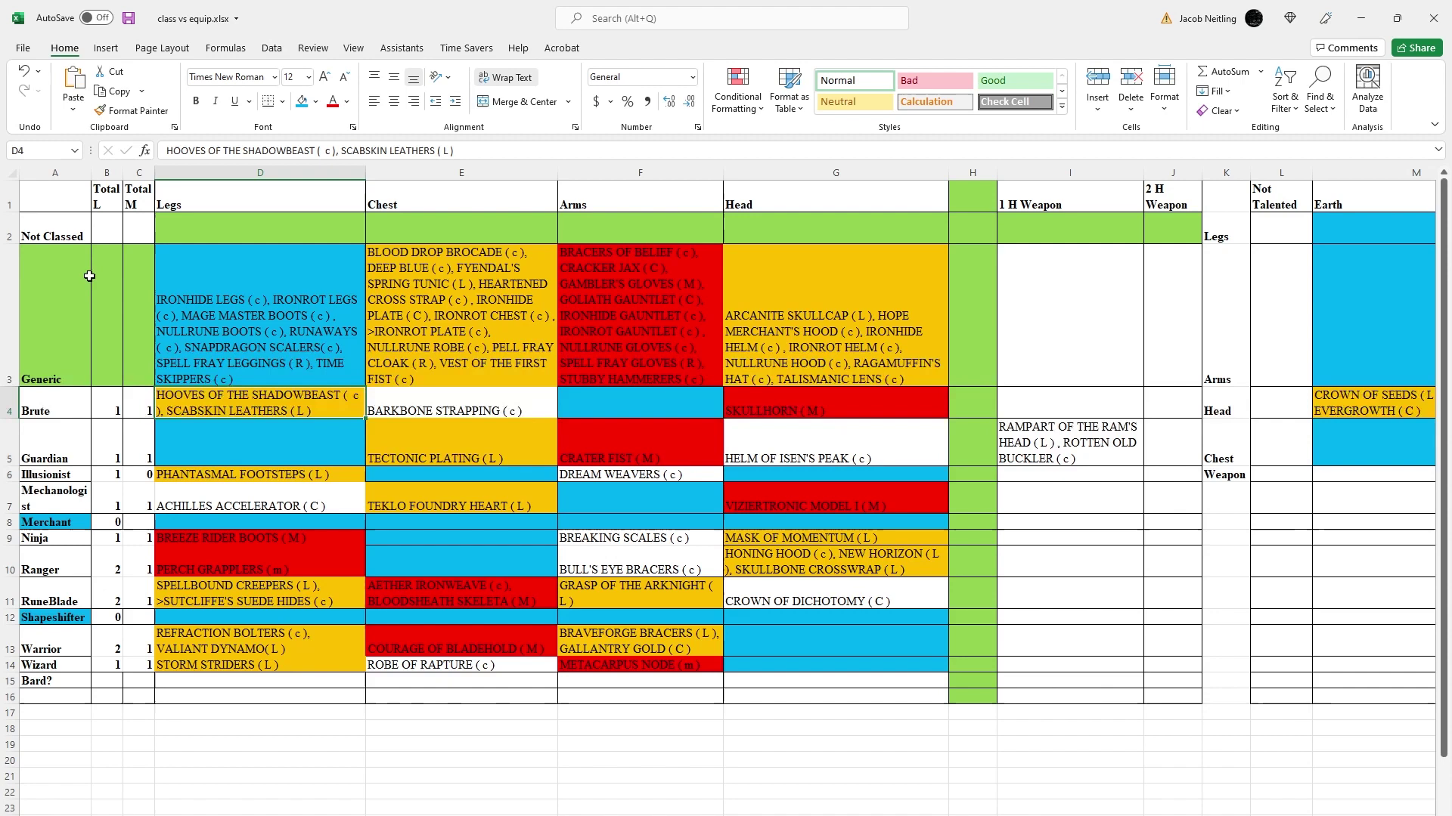
click(127, 303)
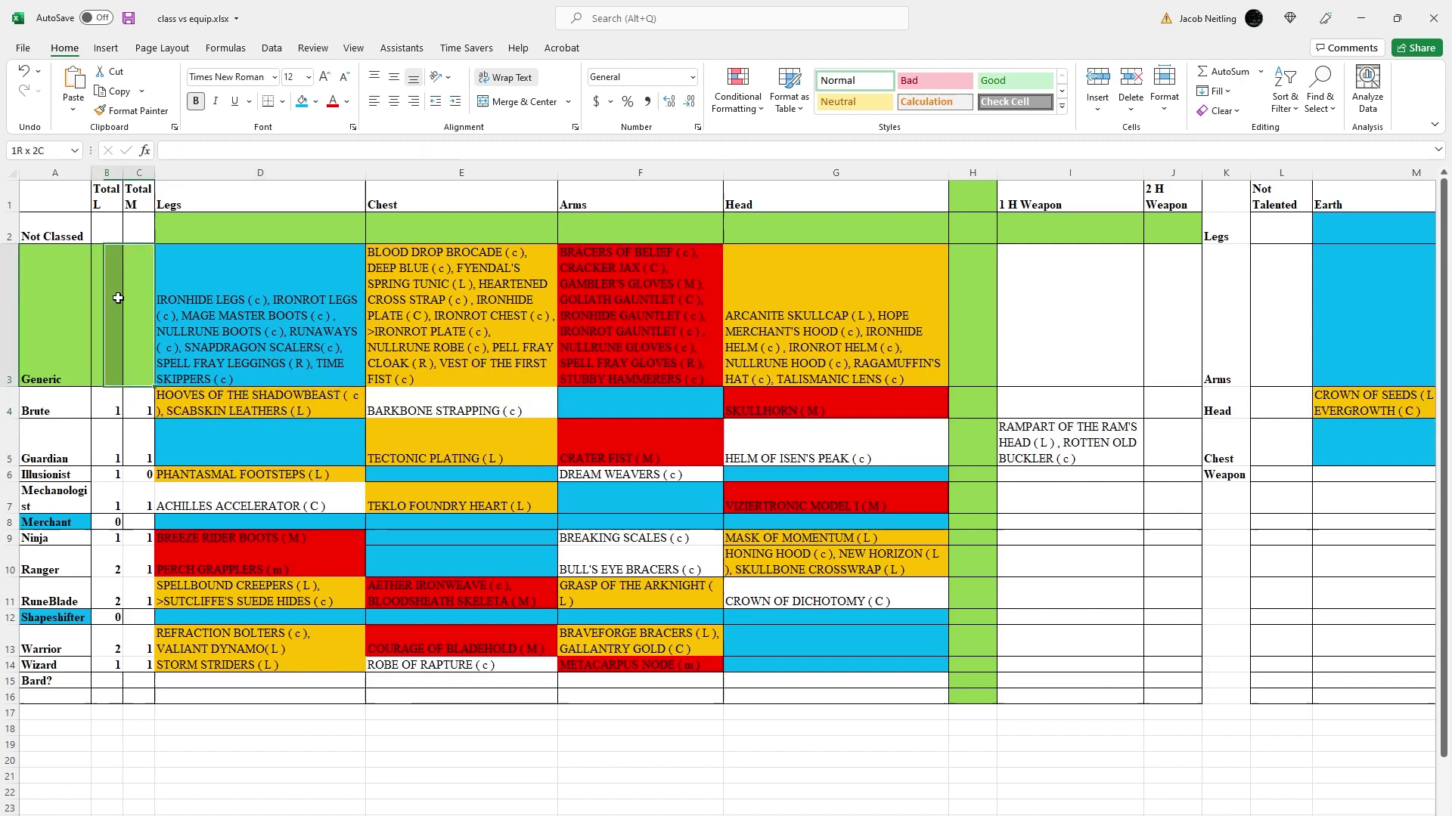
click(110, 306)
mouse_move(139, 331)
mouse_down()
mouse_move(116, 366)
mouse_move(133, 366)
mouse_move(113, 356)
mouse_move(122, 373)
mouse_up()
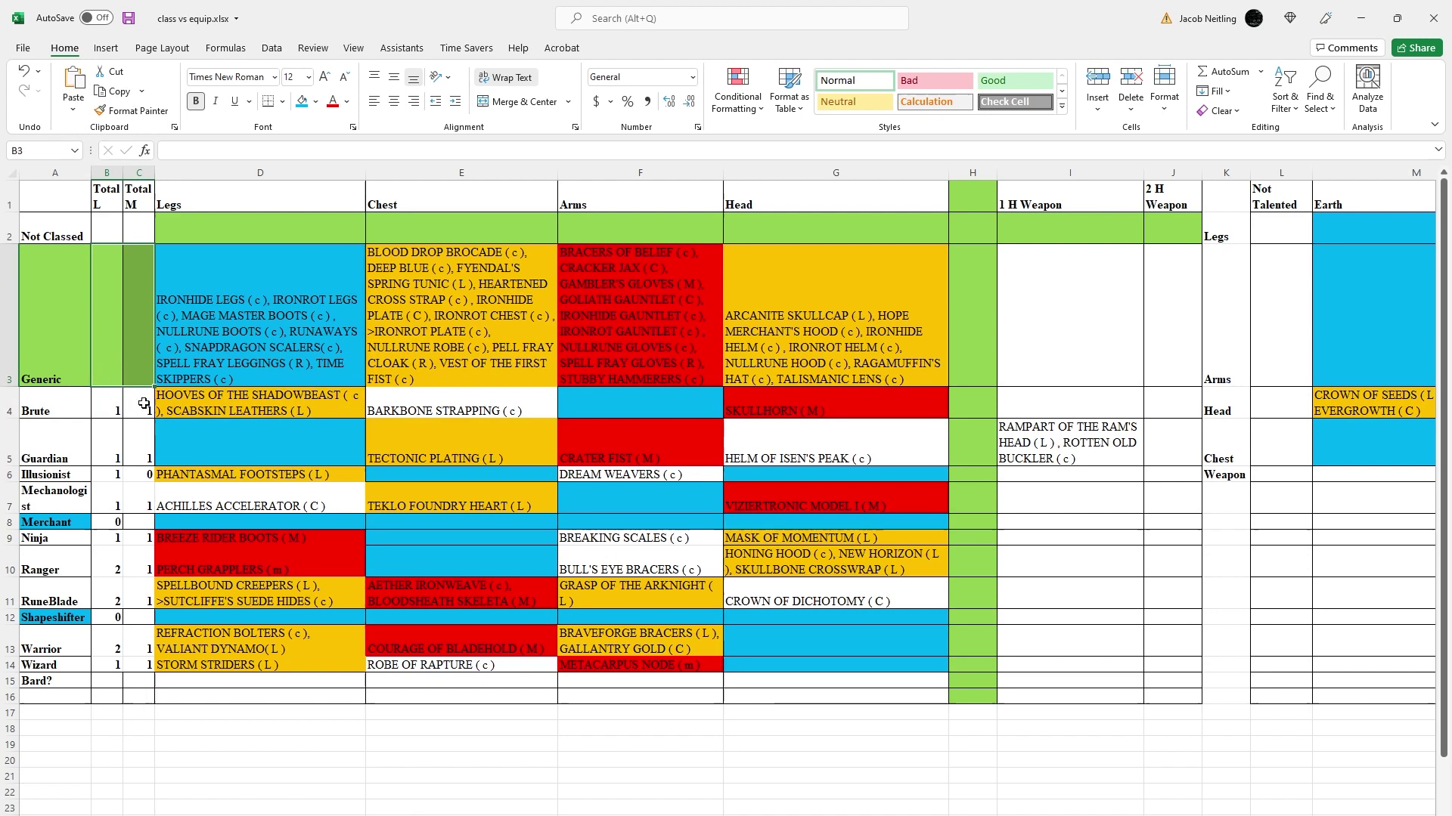
click(216, 413)
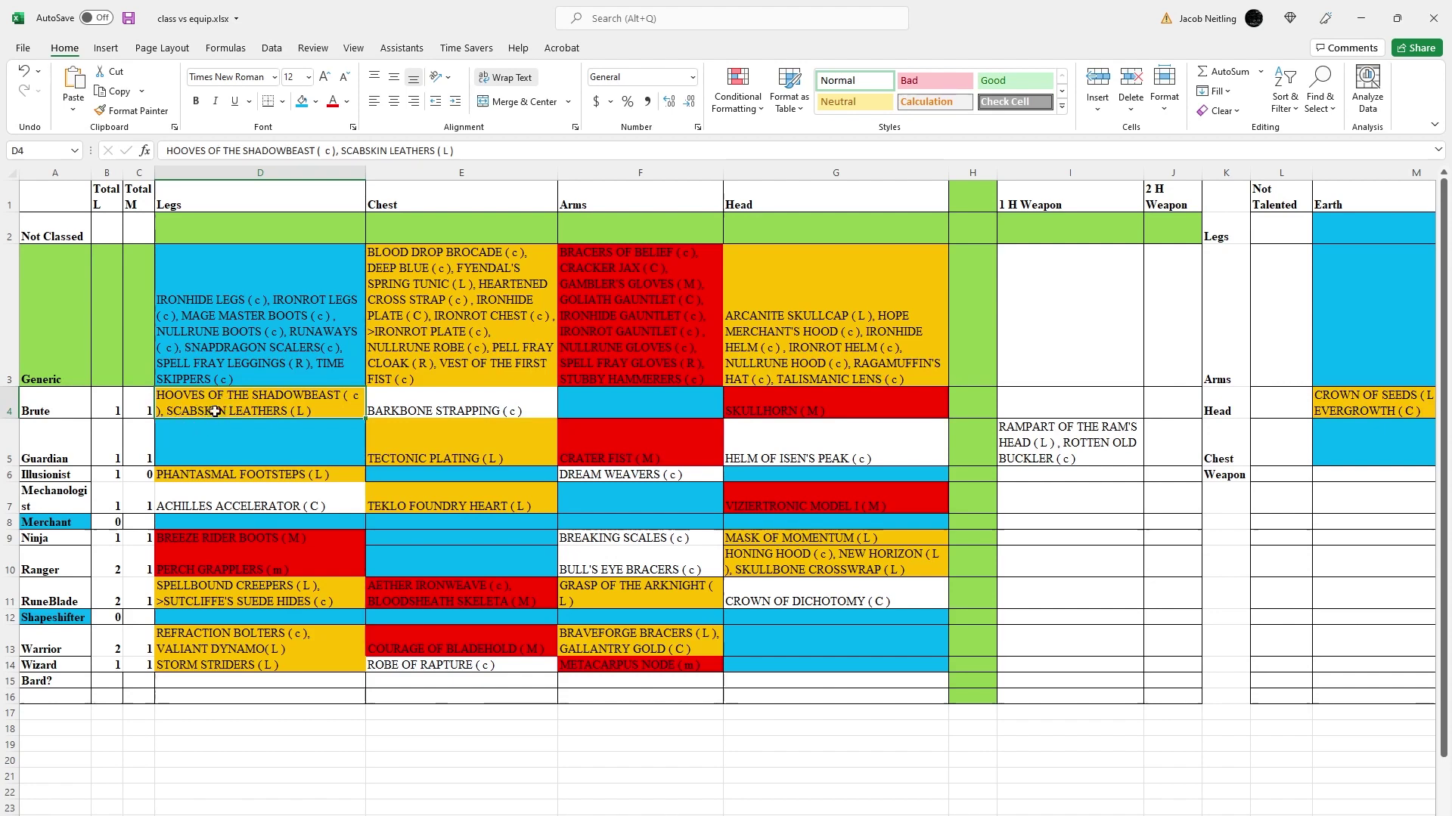
Review the Brute row's totals and its head, legs, chest and arms equipment cells
click(120, 408)
click(142, 409)
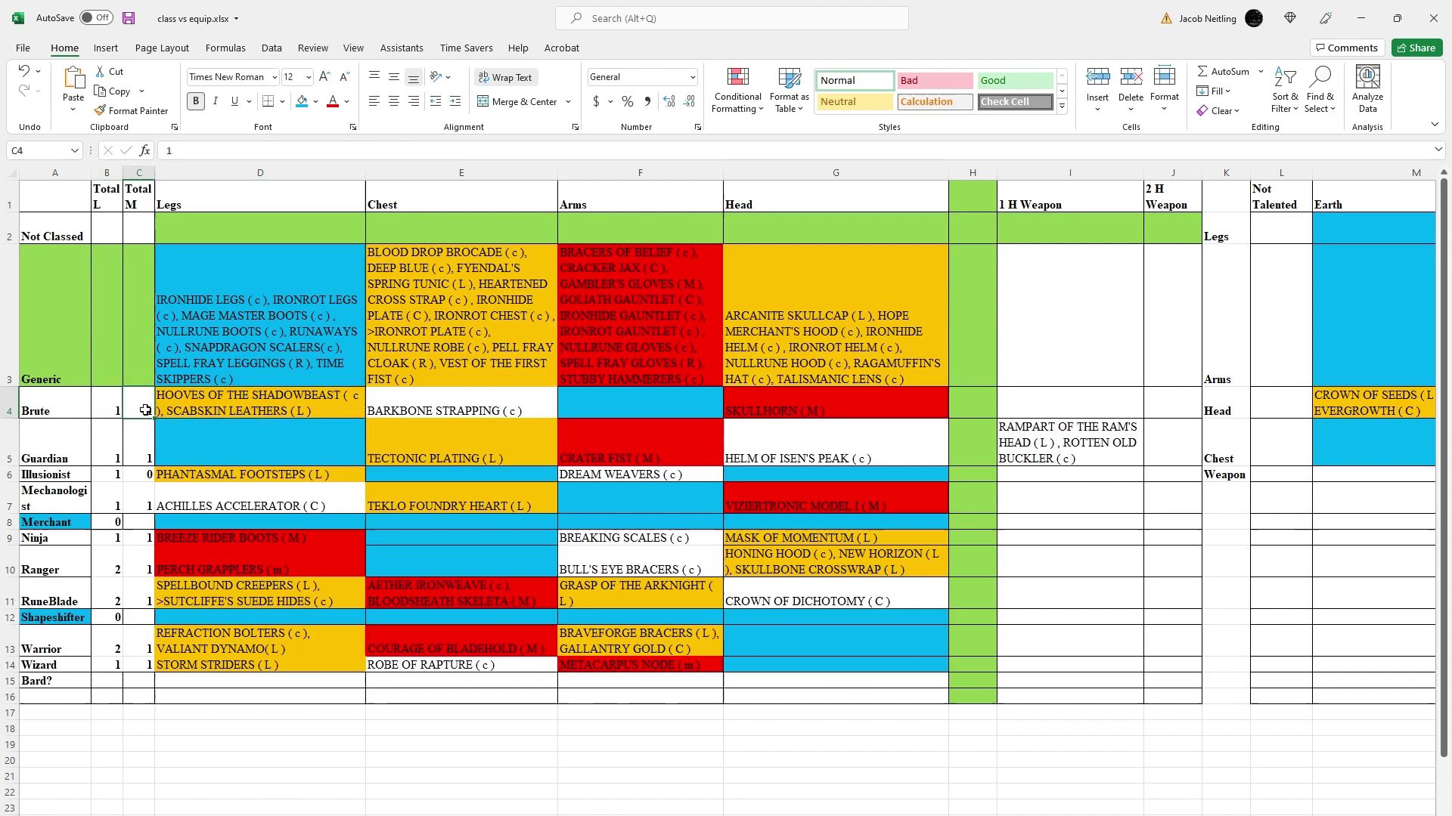
click(869, 408)
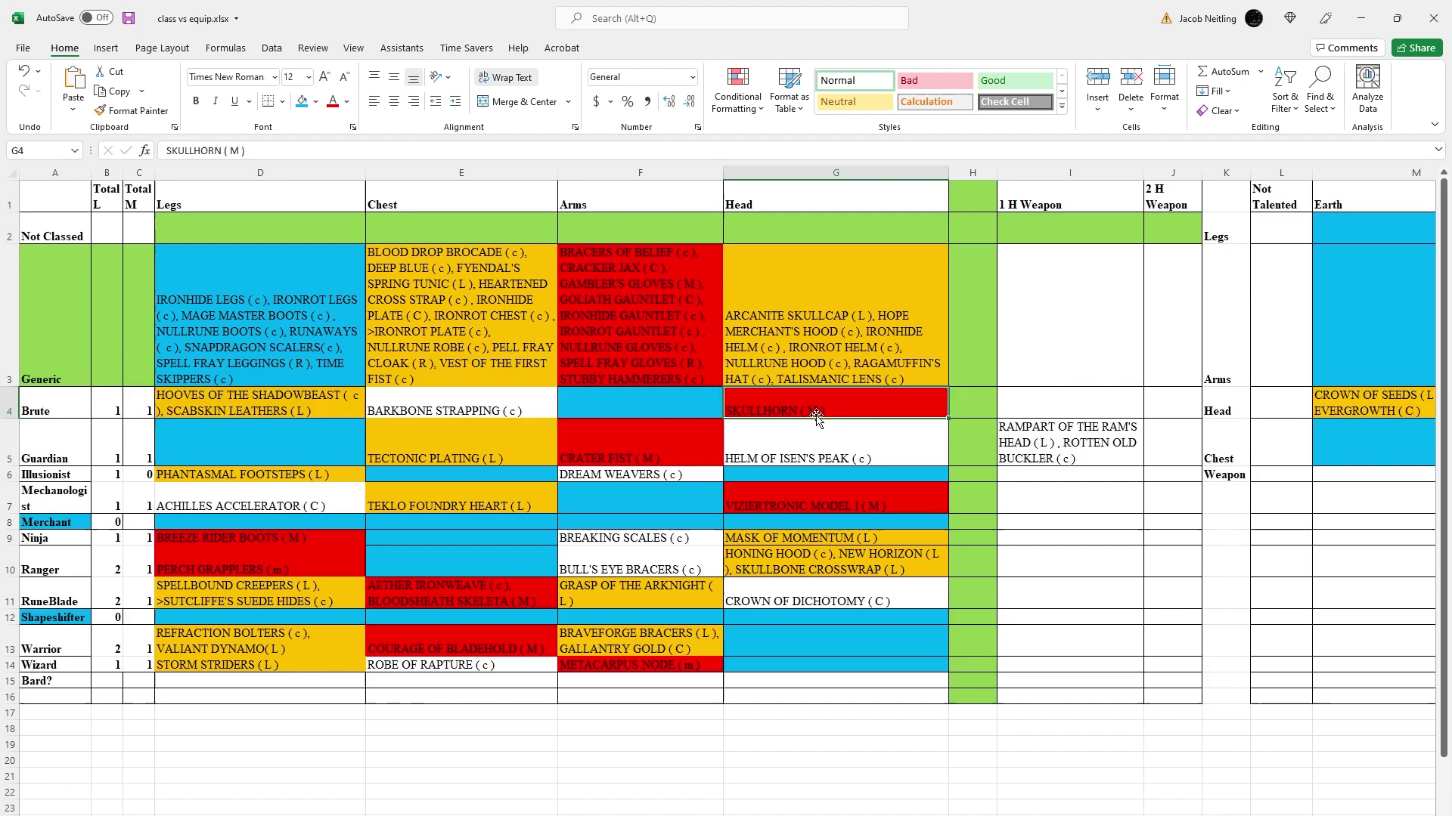
click(333, 406)
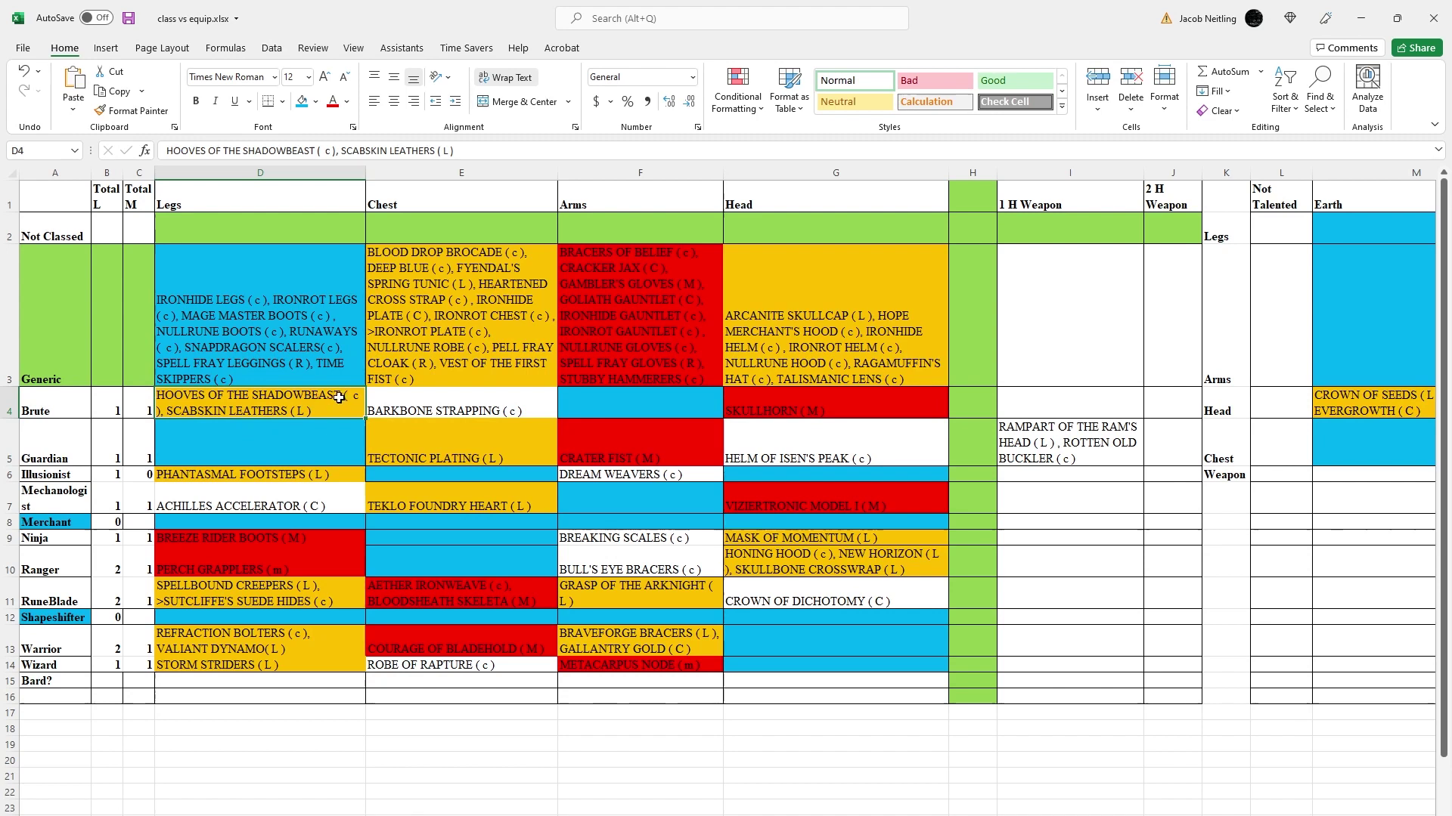
click(468, 409)
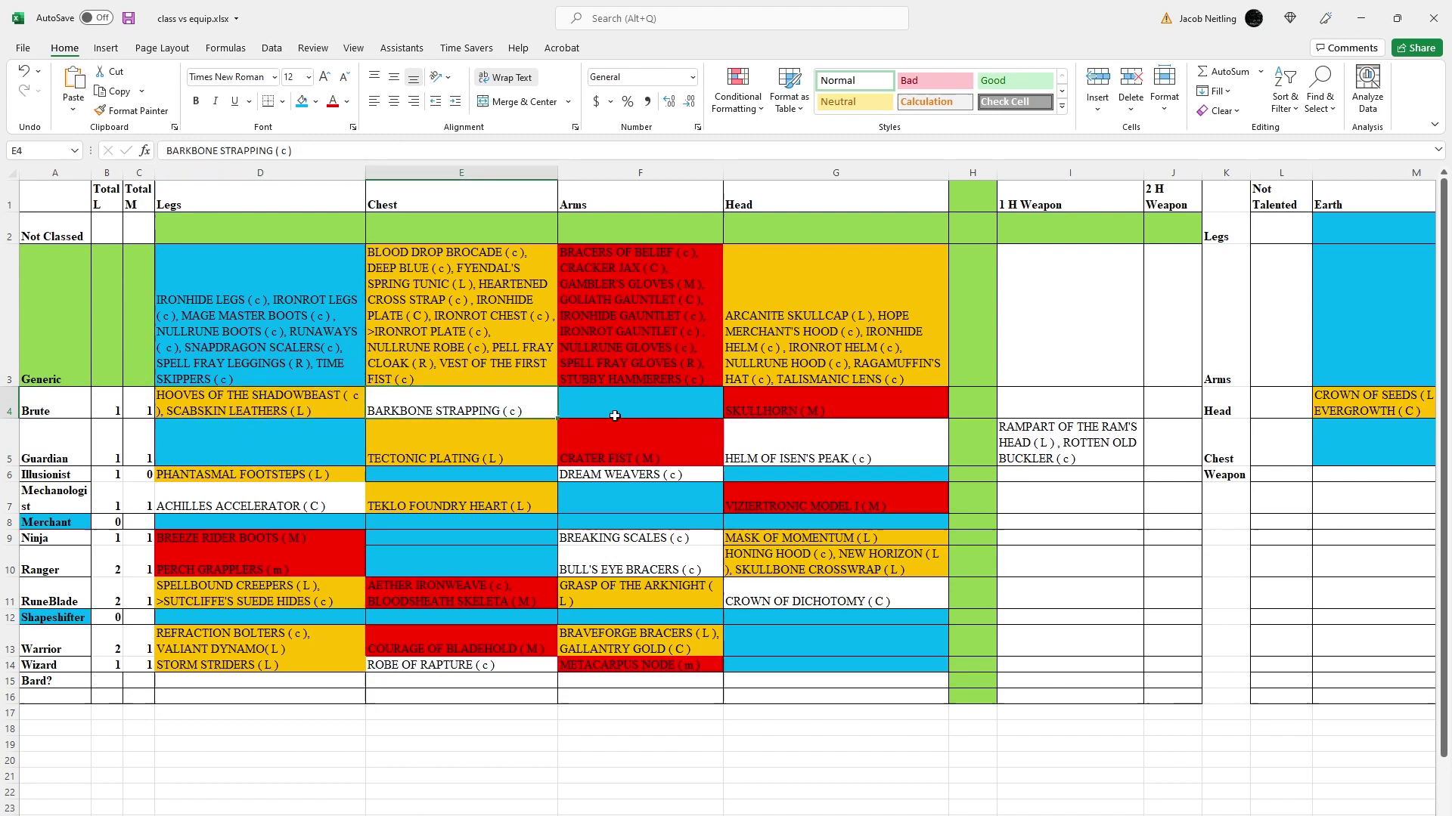
click(614, 416)
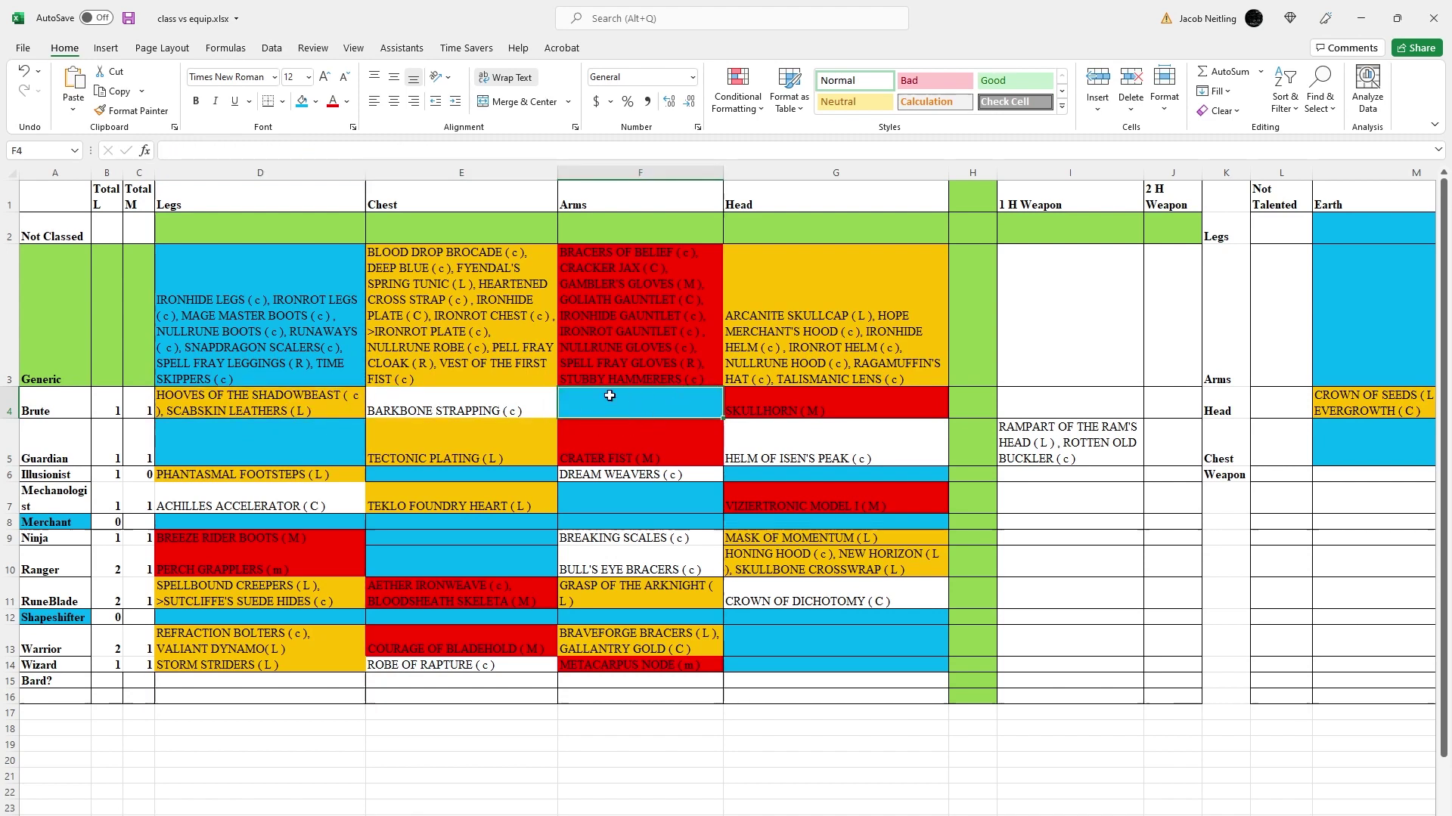
Undo the light blue fill on the Generic Legs cell D3
click(342, 335)
click(612, 410)
key(ctrl+z)
click(614, 409)
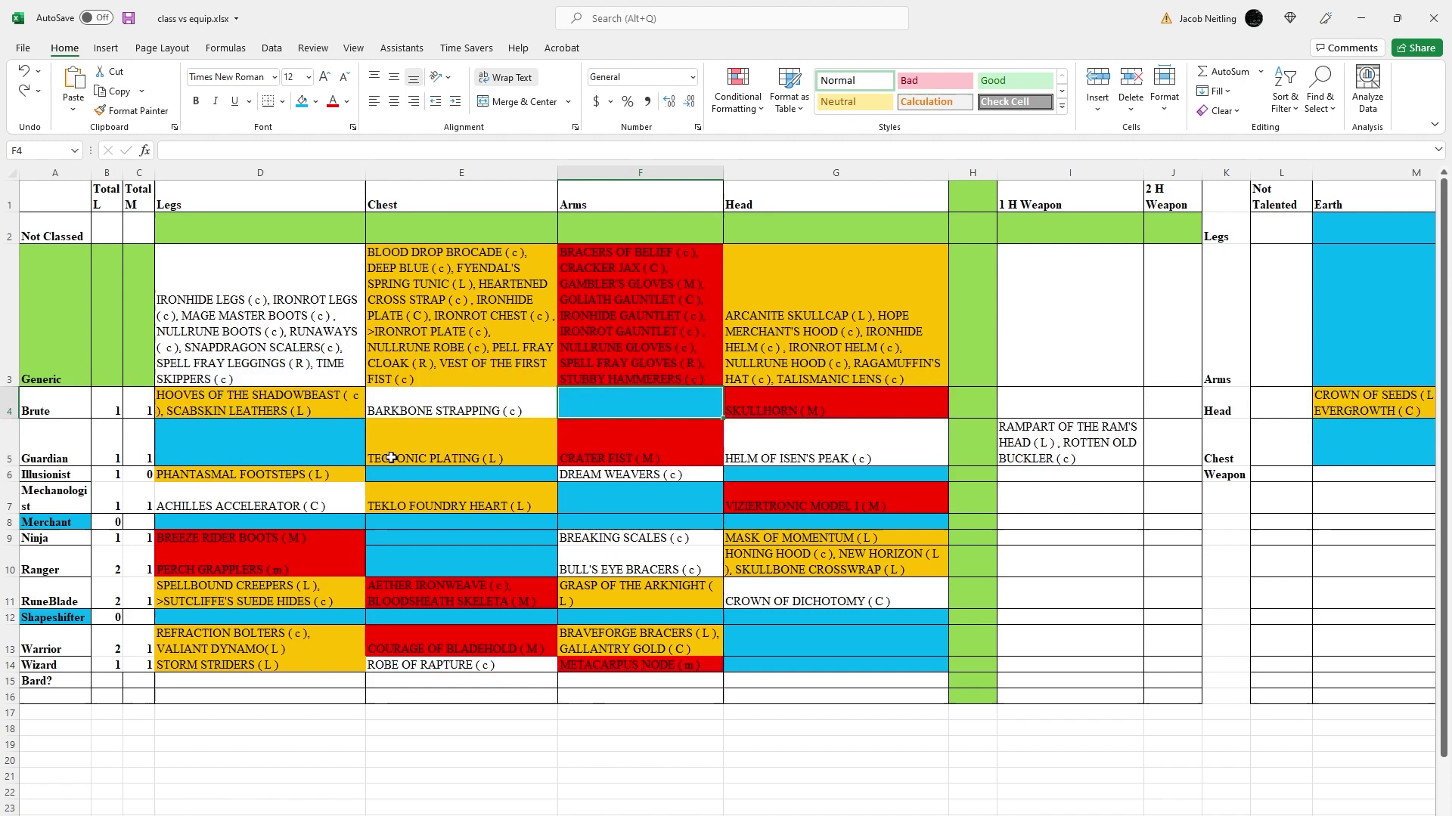
Check the Illusionist row's equipment slots and the Mechanologist arms cell
click(304, 474)
click(387, 474)
click(772, 476)
click(650, 513)
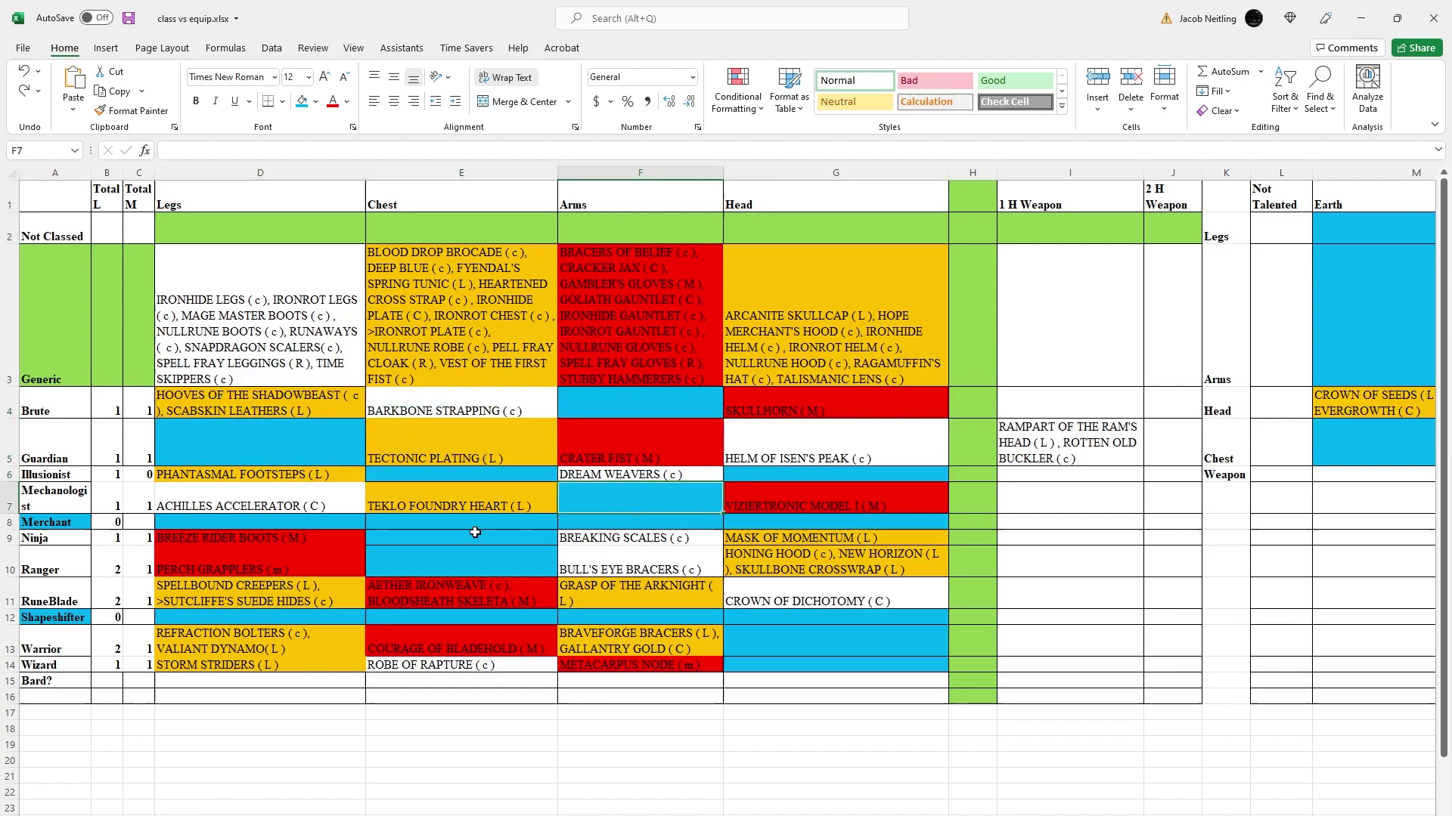
Examine the Merchant and Shapeshifter rows across the Legs, Chest, Arms and Head columns
click(317, 521)
click(454, 522)
click(669, 523)
click(768, 518)
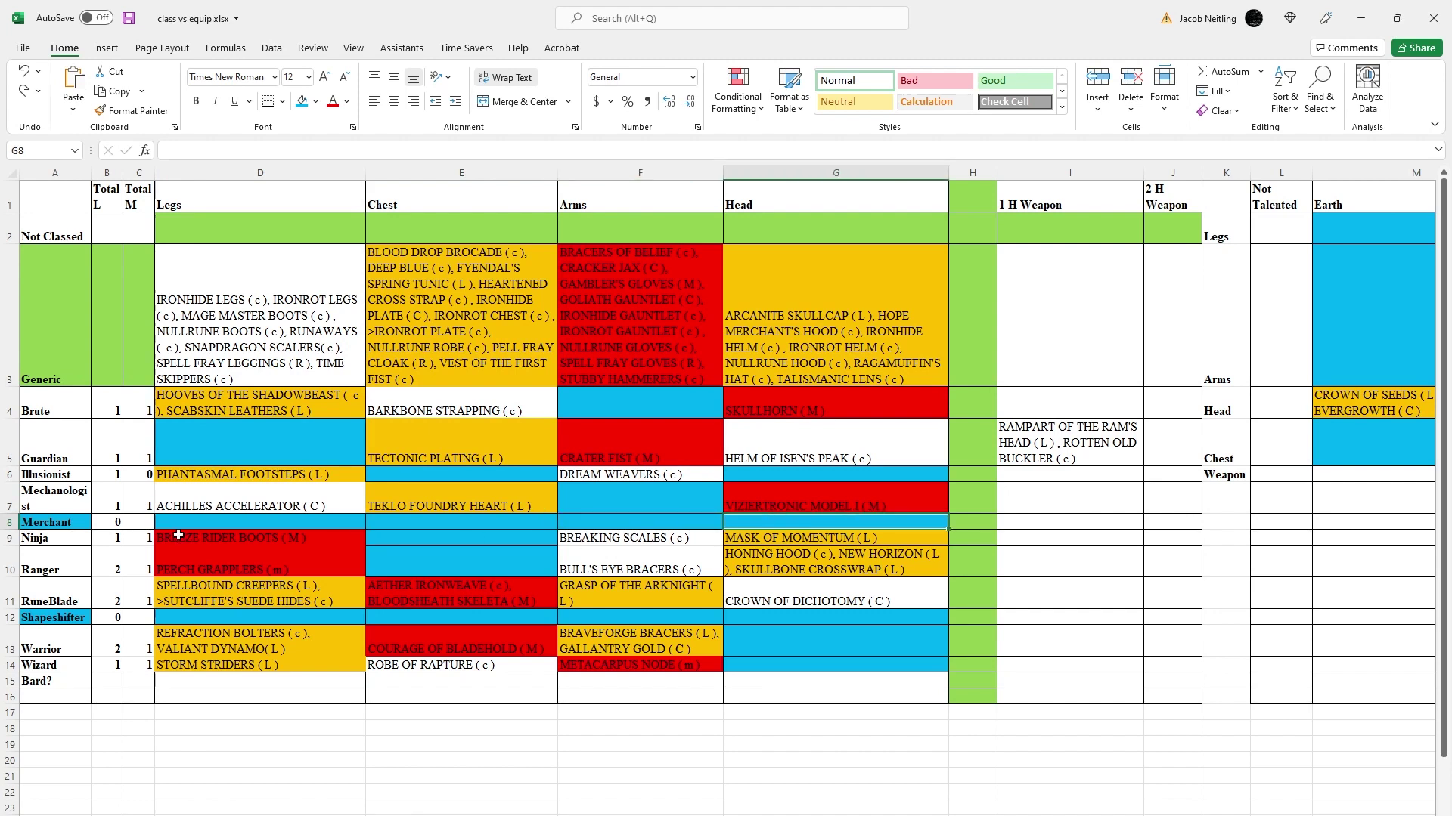
drag(163, 523, 838, 521)
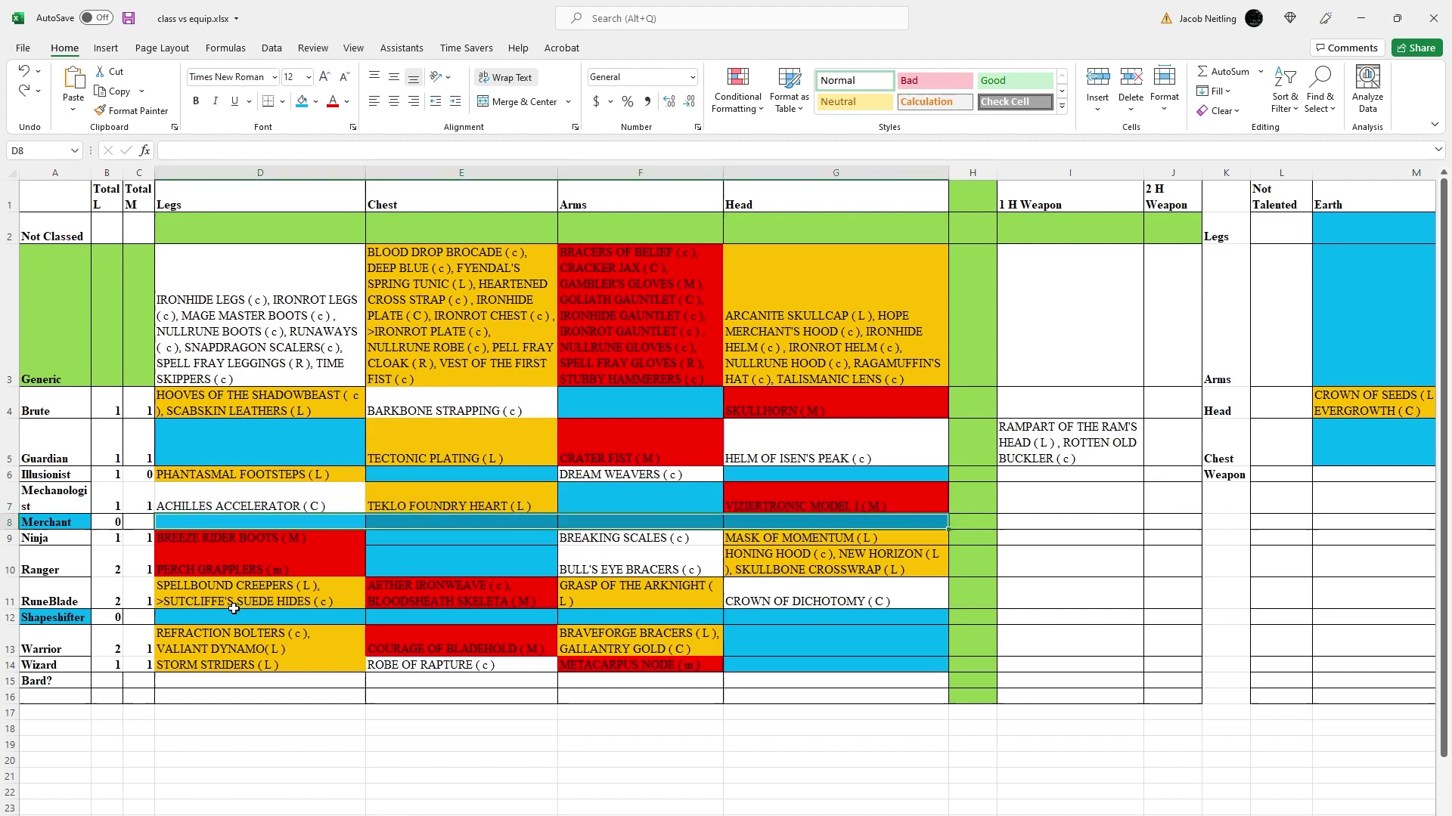
drag(198, 617, 861, 615)
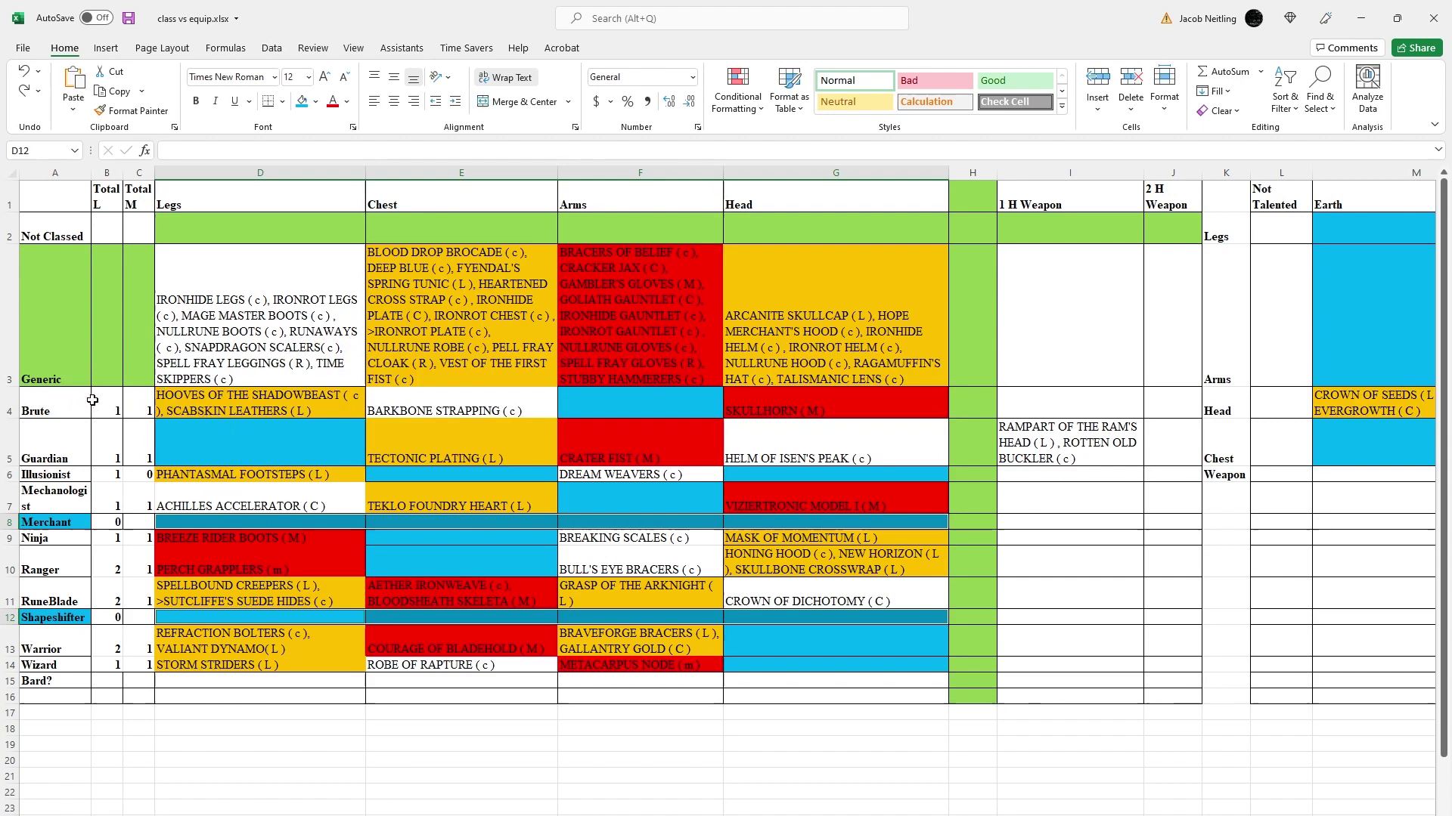
Compare the Total L values from Brute down to Bard and review the Ranger row's equipment from Head to Legs
drag(95, 409, 113, 684)
click(105, 633)
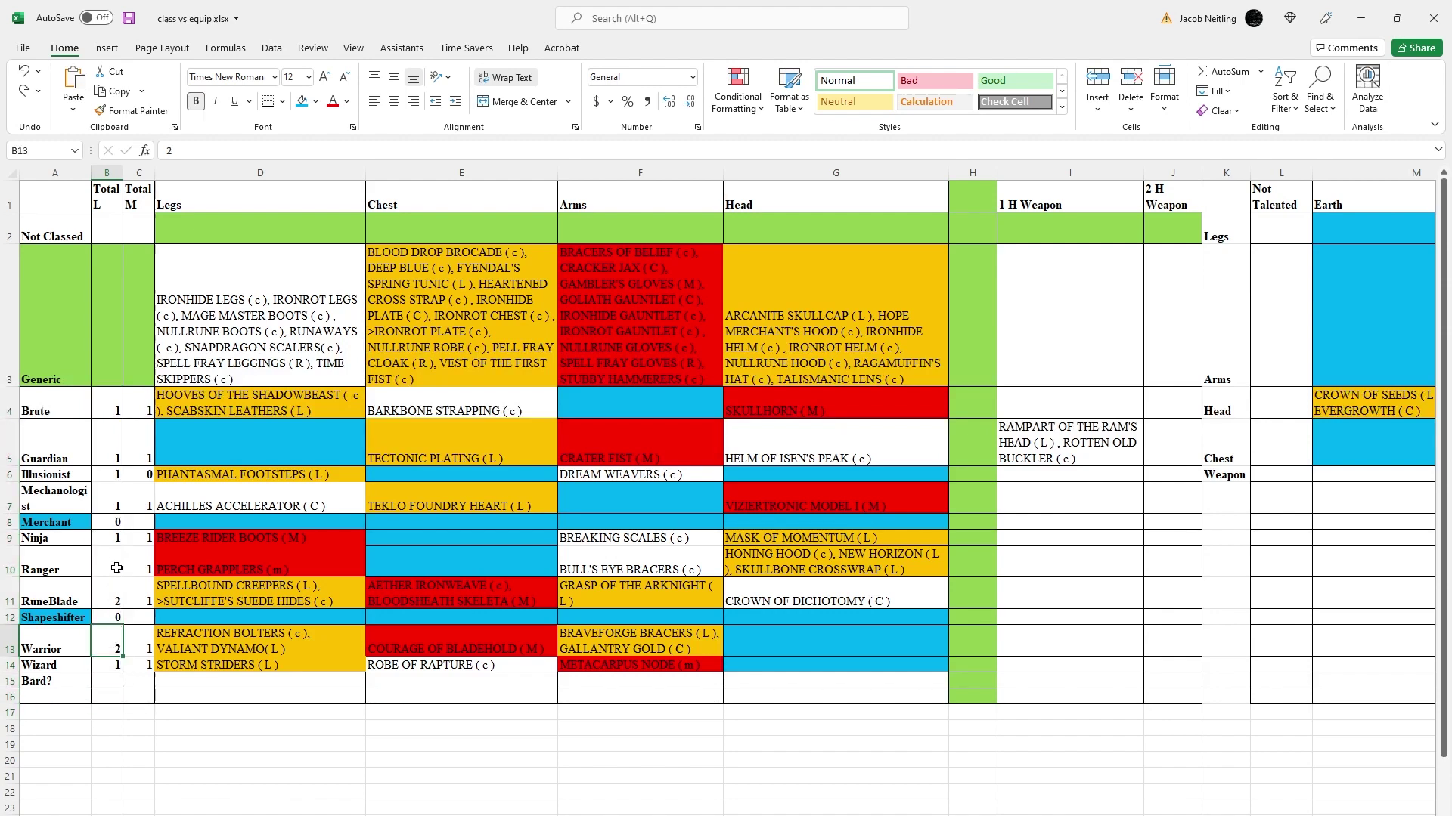
click(896, 559)
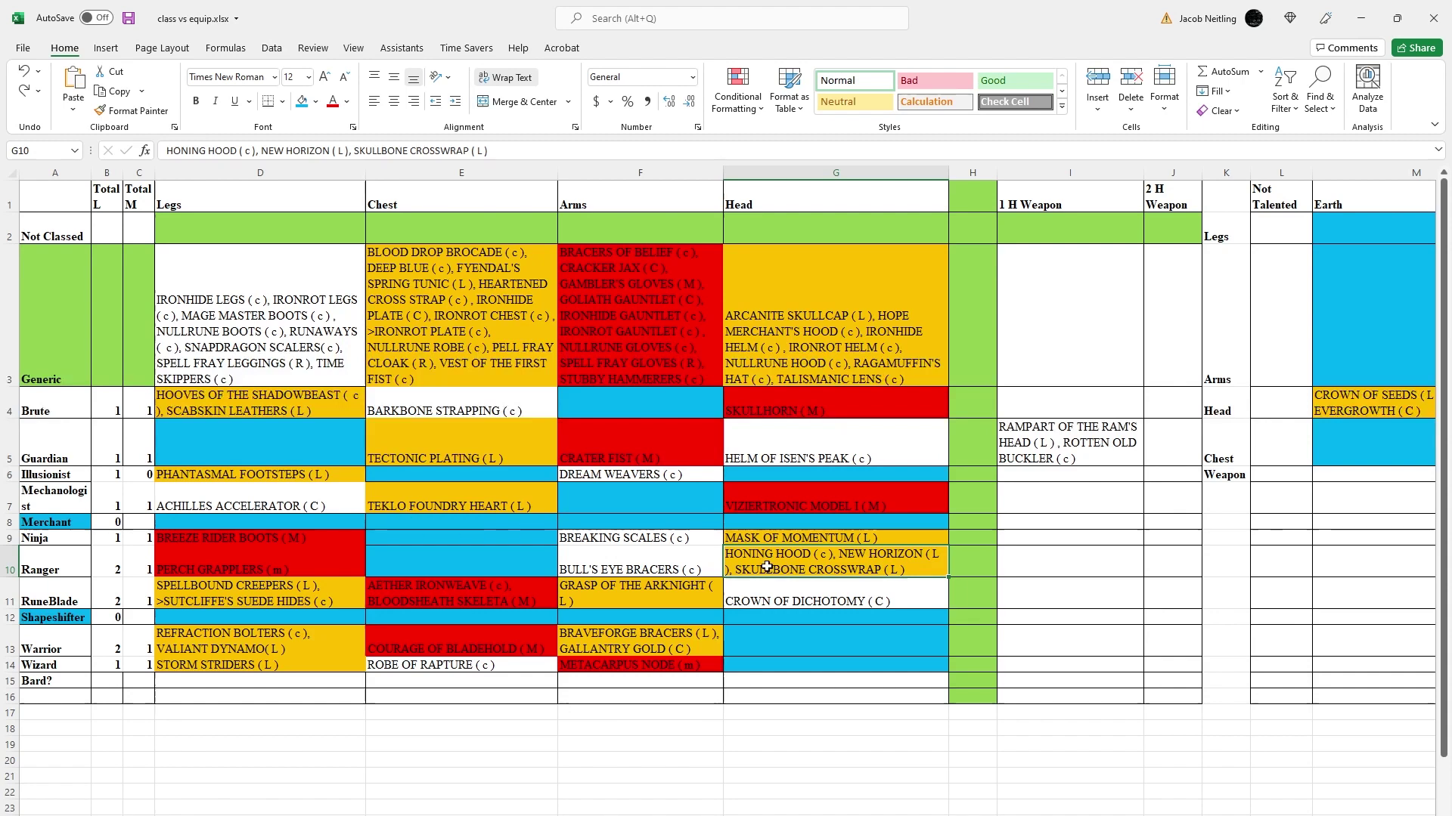
drag(790, 569, 355, 557)
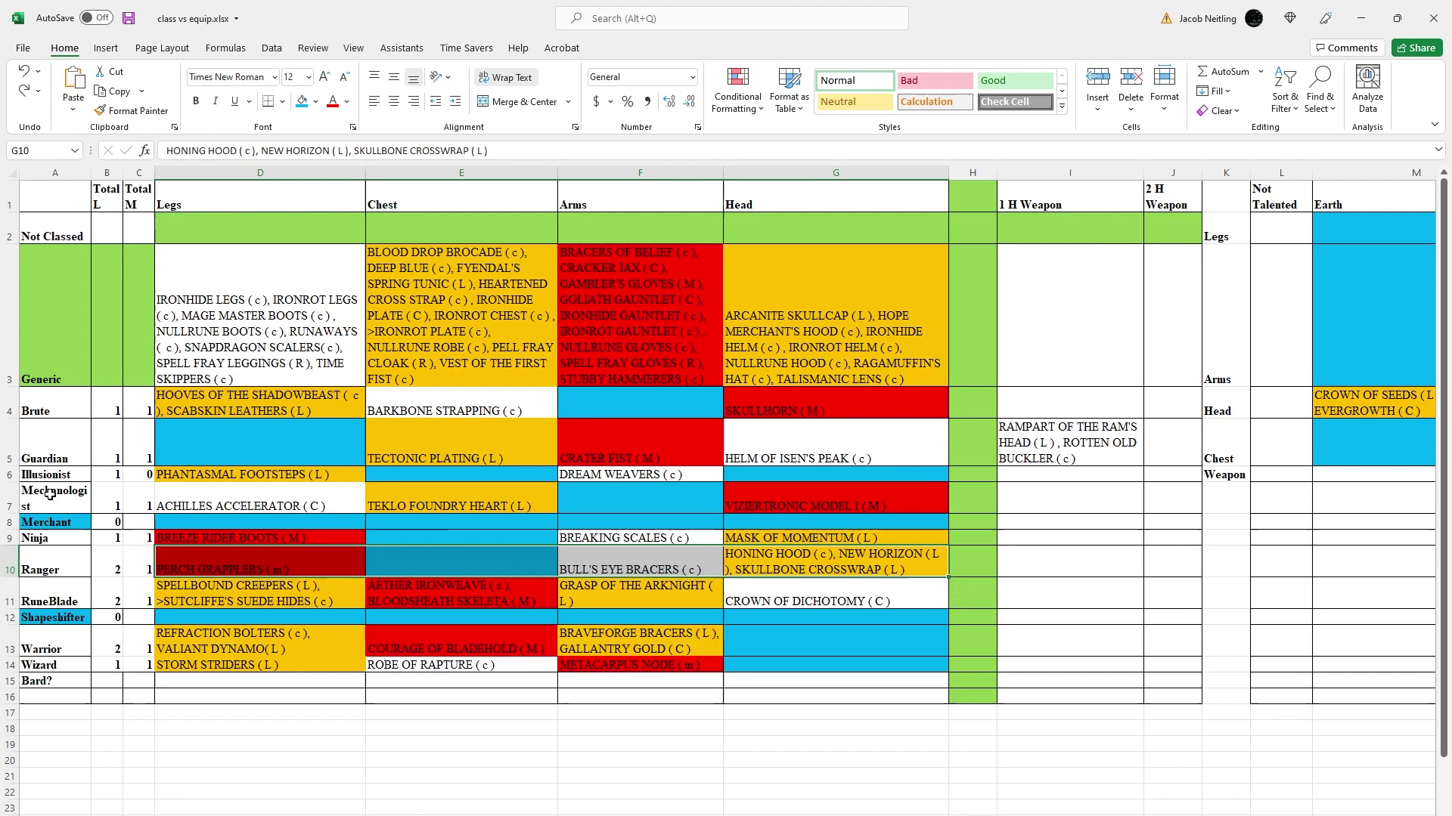
Examine the Mechanologist row from its class name to Head, including its chest and arms cells
drag(42, 499, 870, 501)
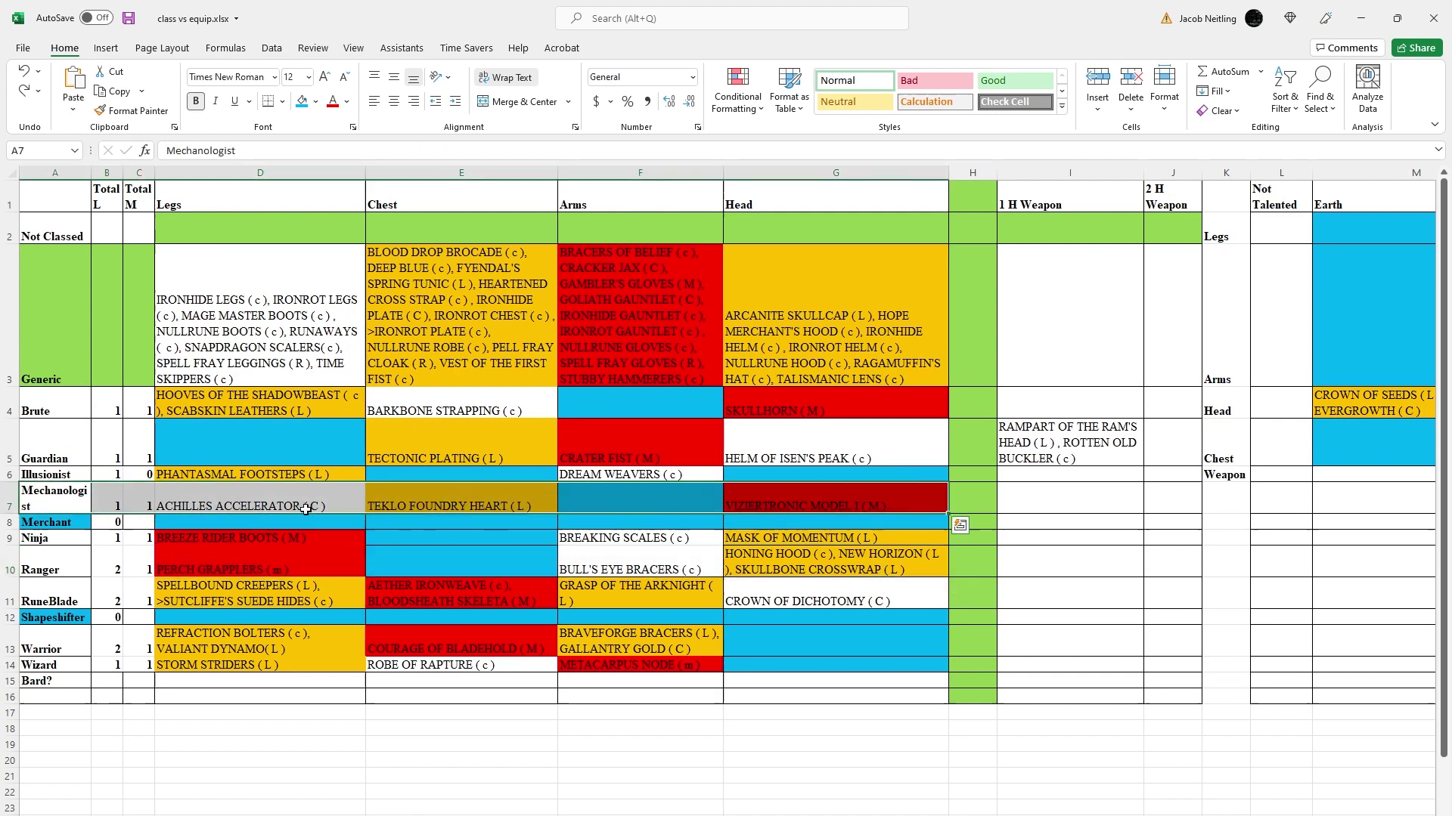
click(533, 502)
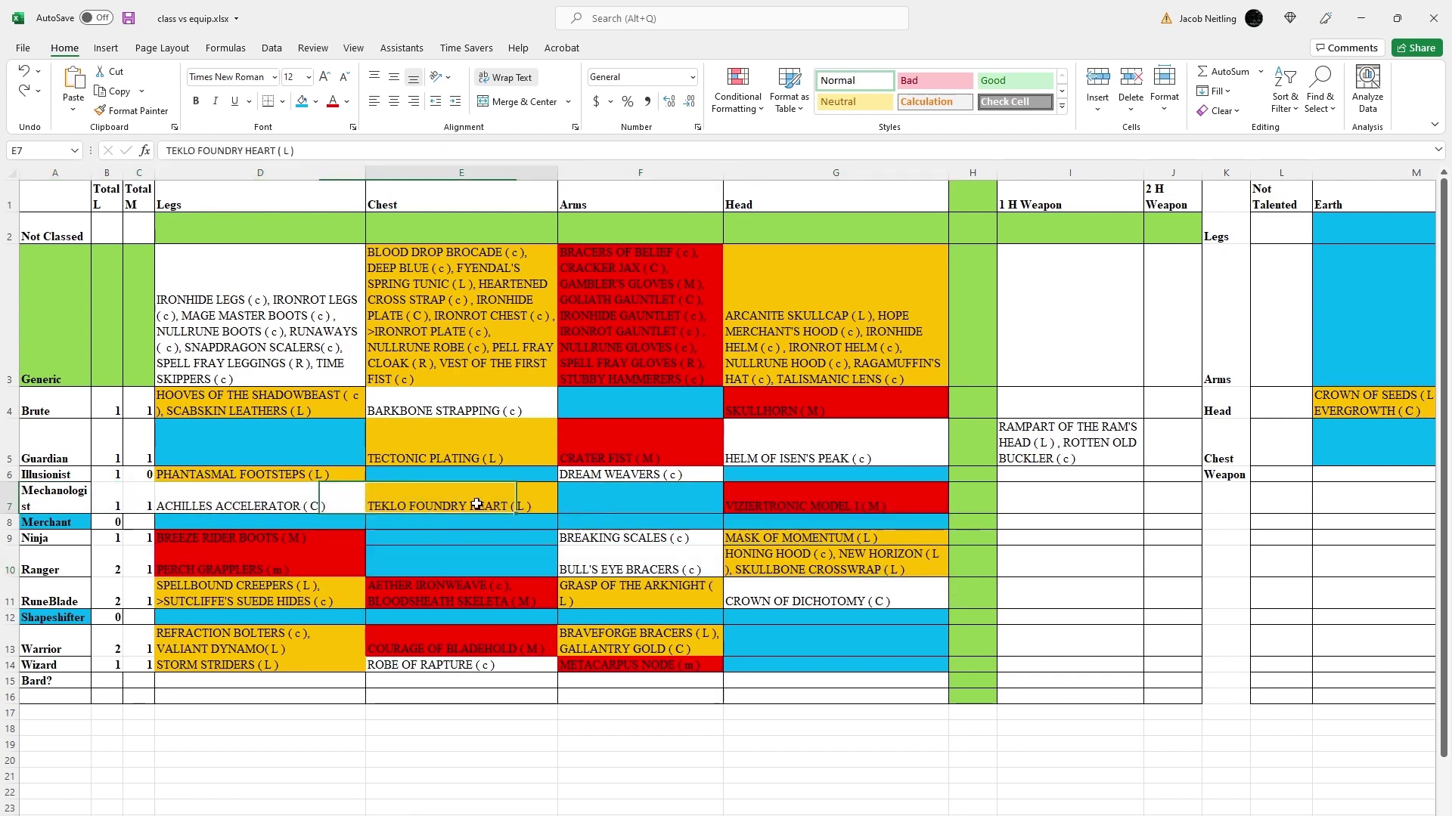
click(676, 494)
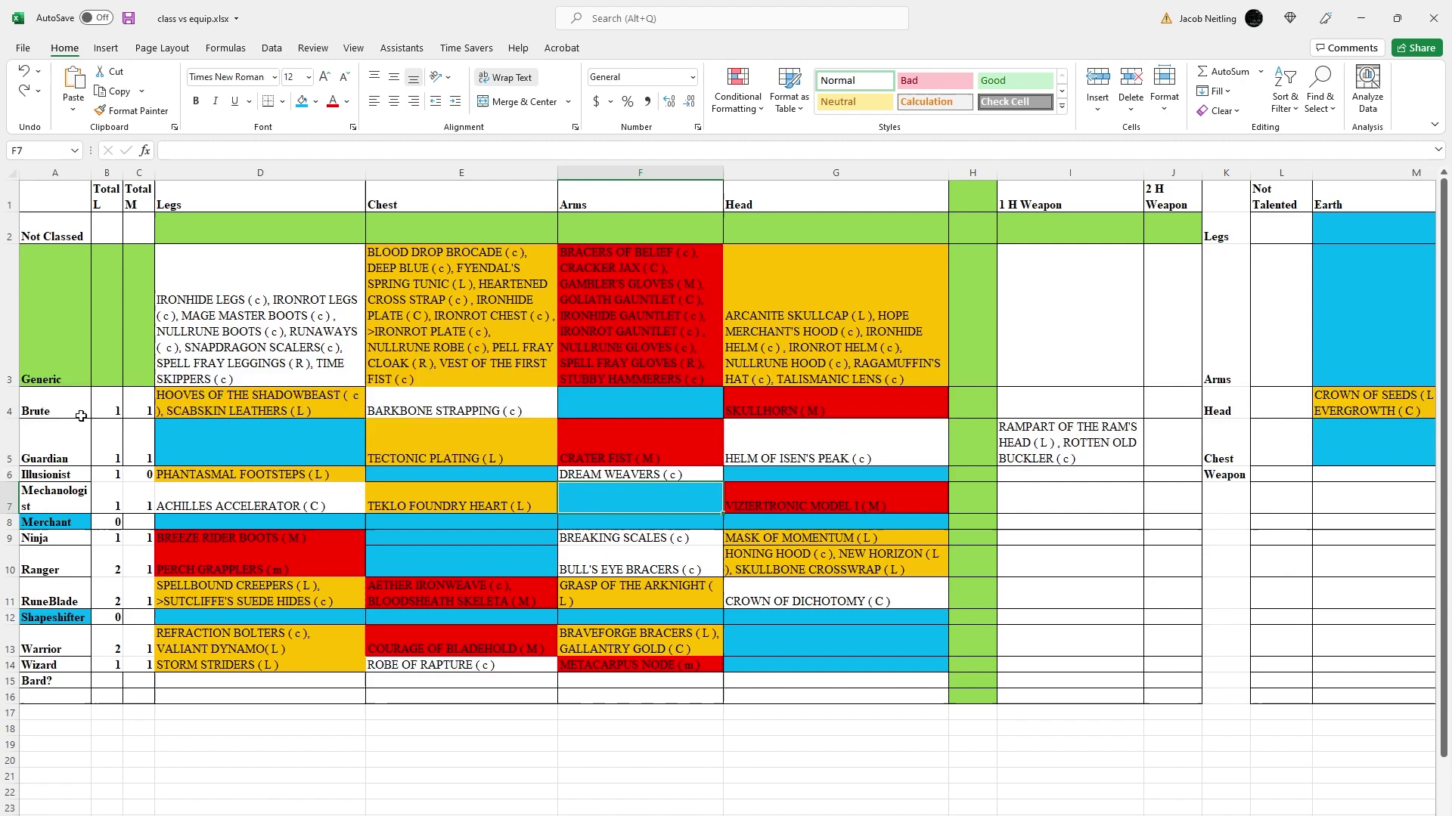
Check the Brute arms, Guardian legs, and Illusionist chest and head slots for missing equipment
click(57, 408)
click(669, 412)
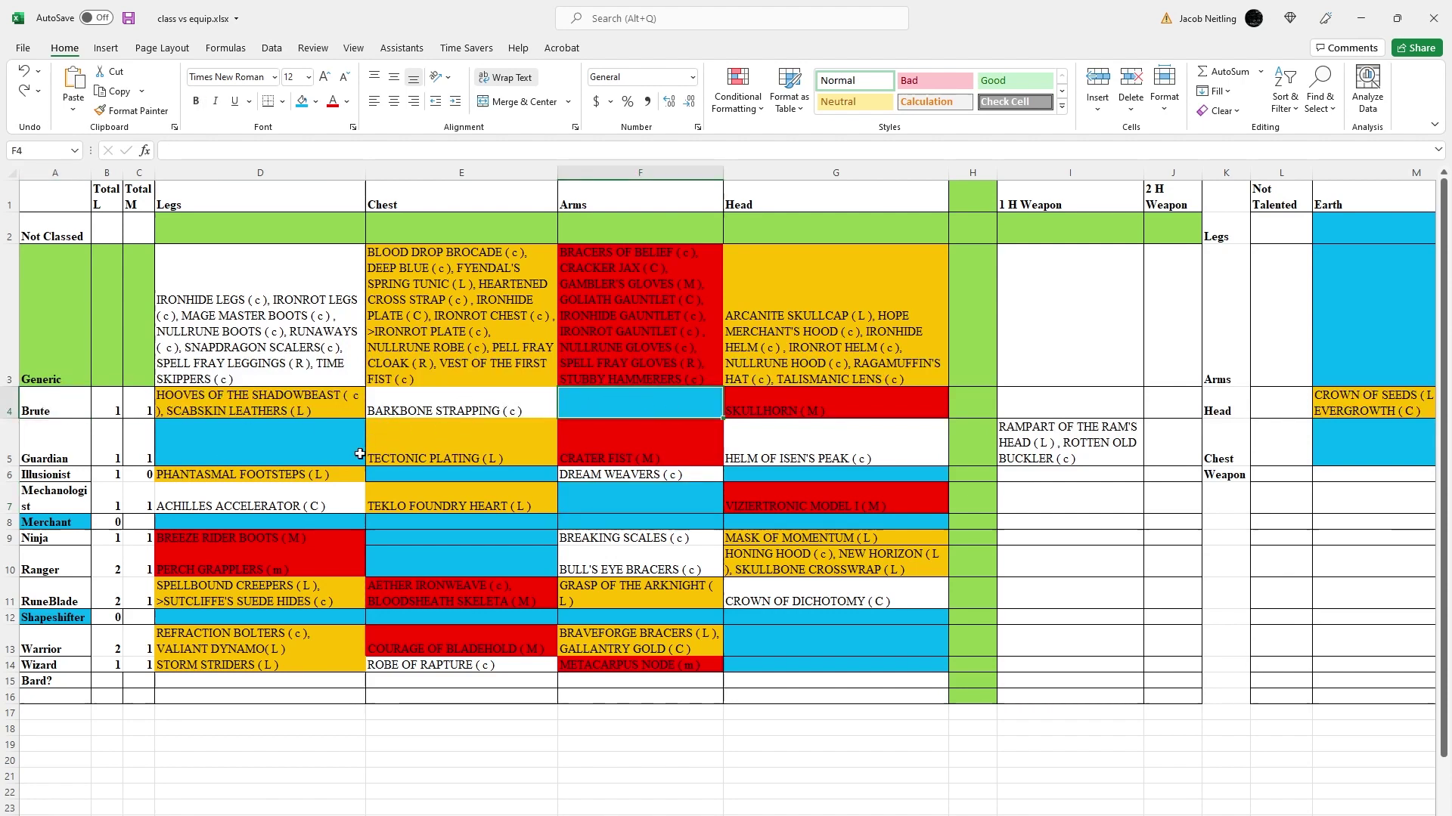
click(216, 452)
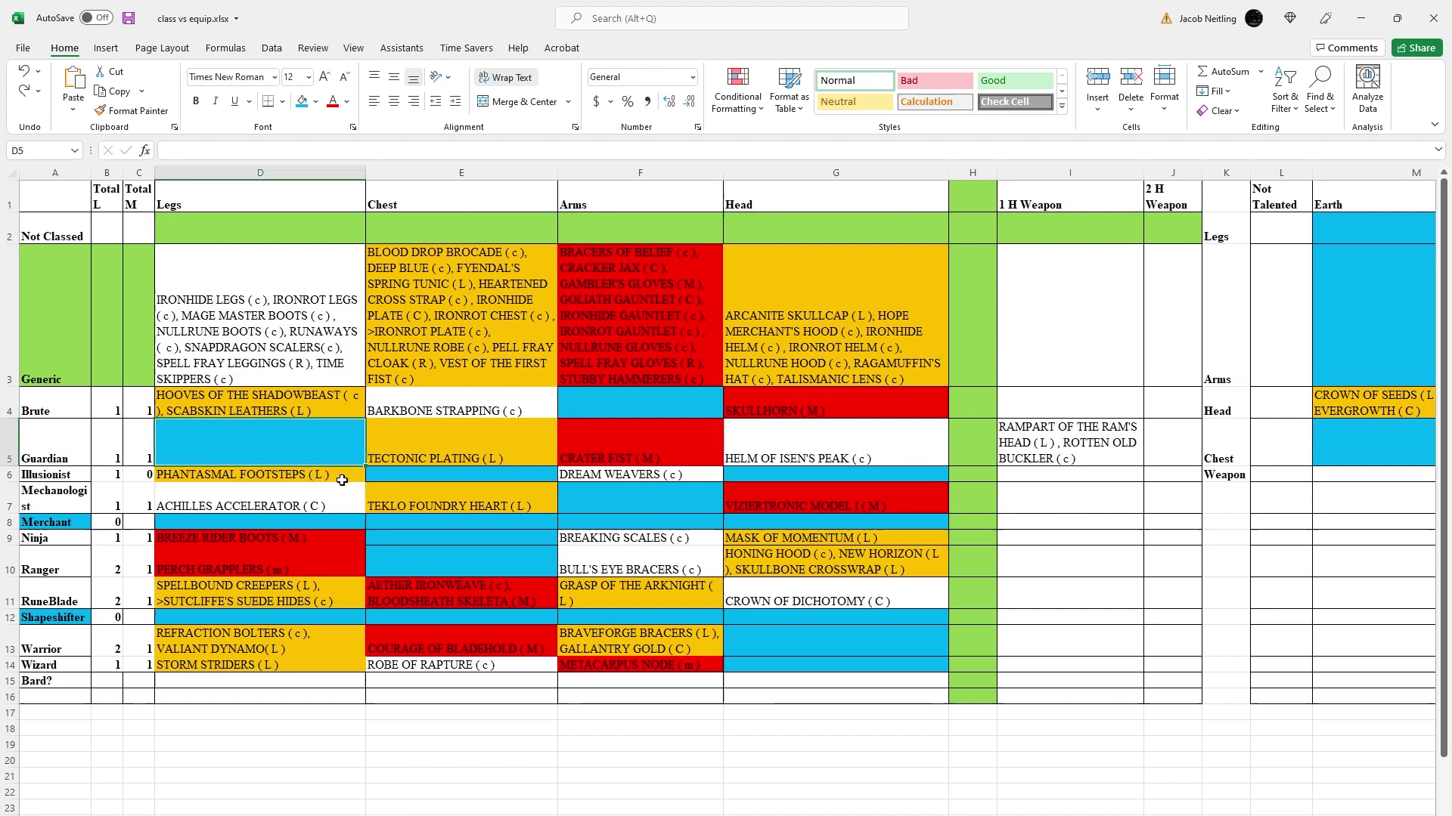
click(394, 476)
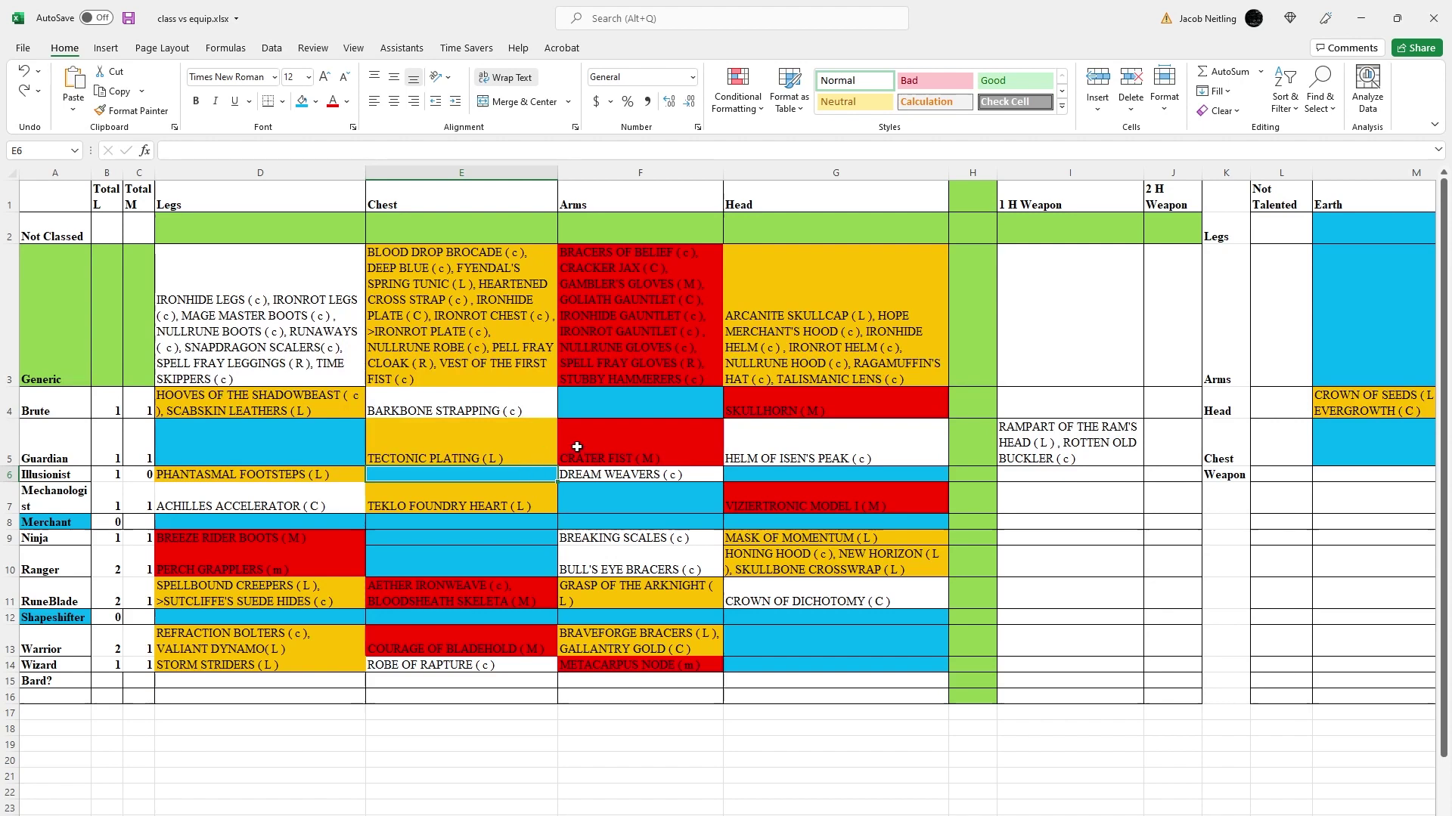
click(759, 472)
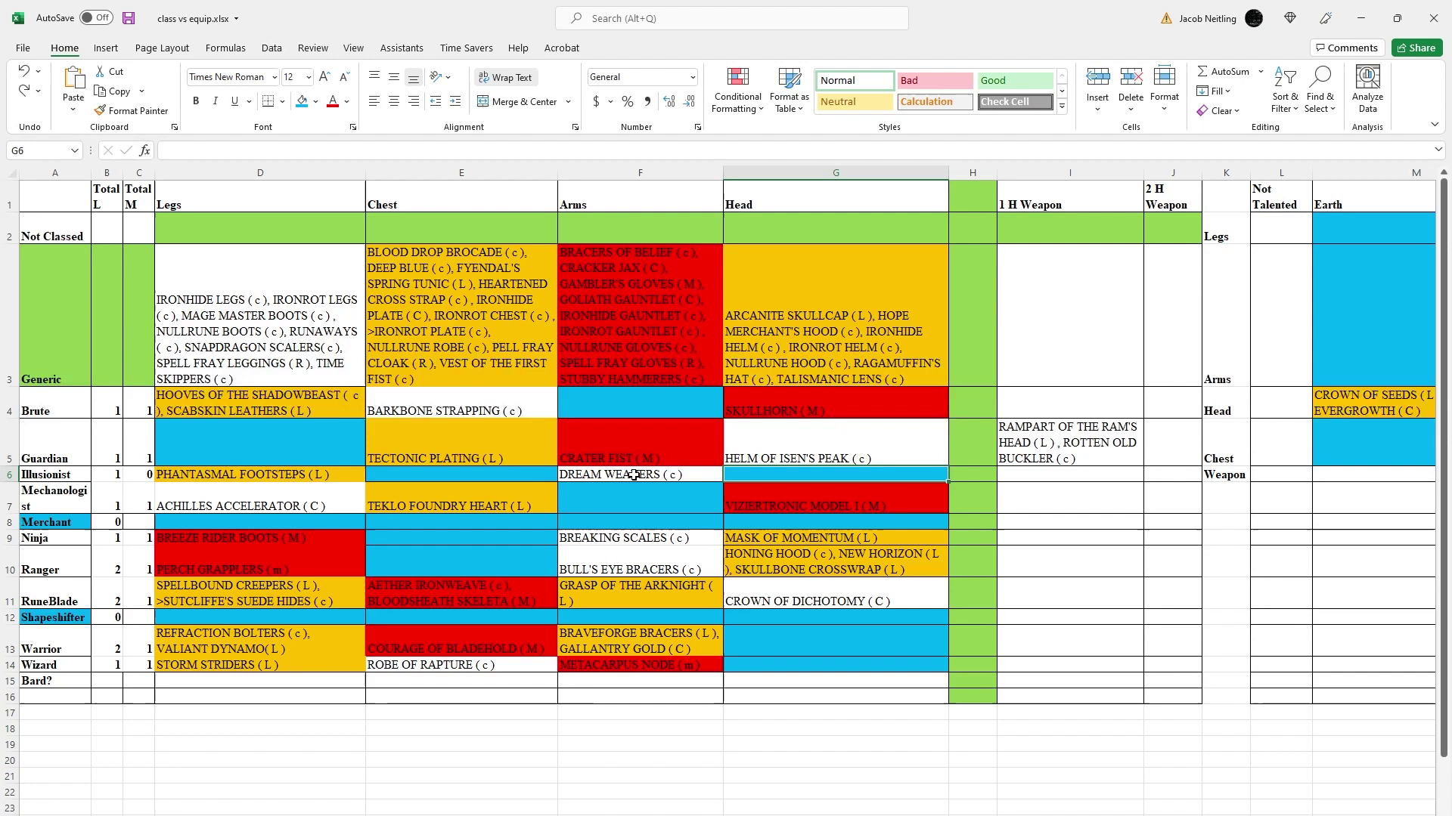
Check the Mechanologist arms slot and the Chest column from Merchant down through Ninja, Ranger and RuneBlade
click(55, 505)
click(639, 497)
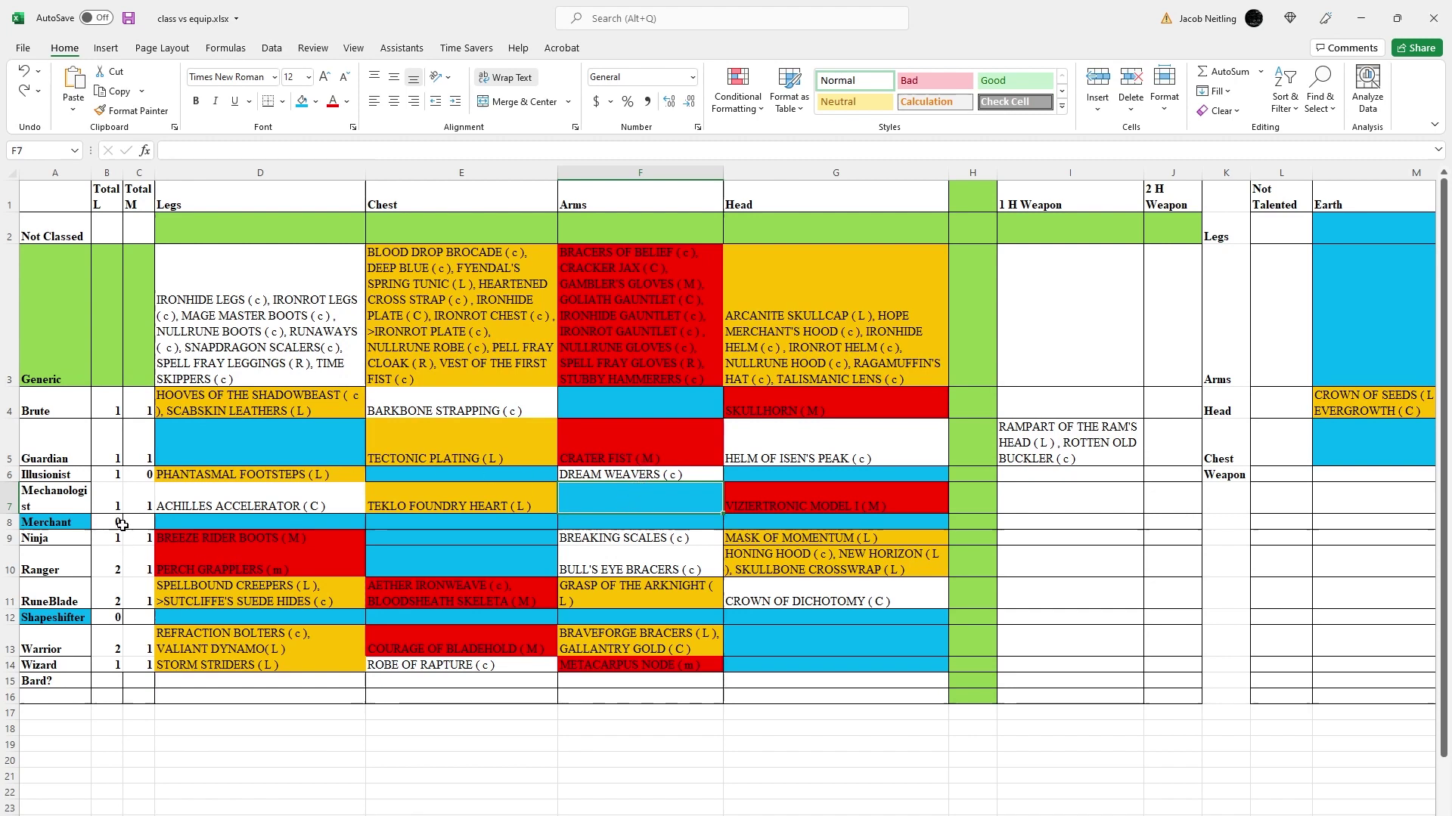
key(Down)
key(Left)
key(Down)
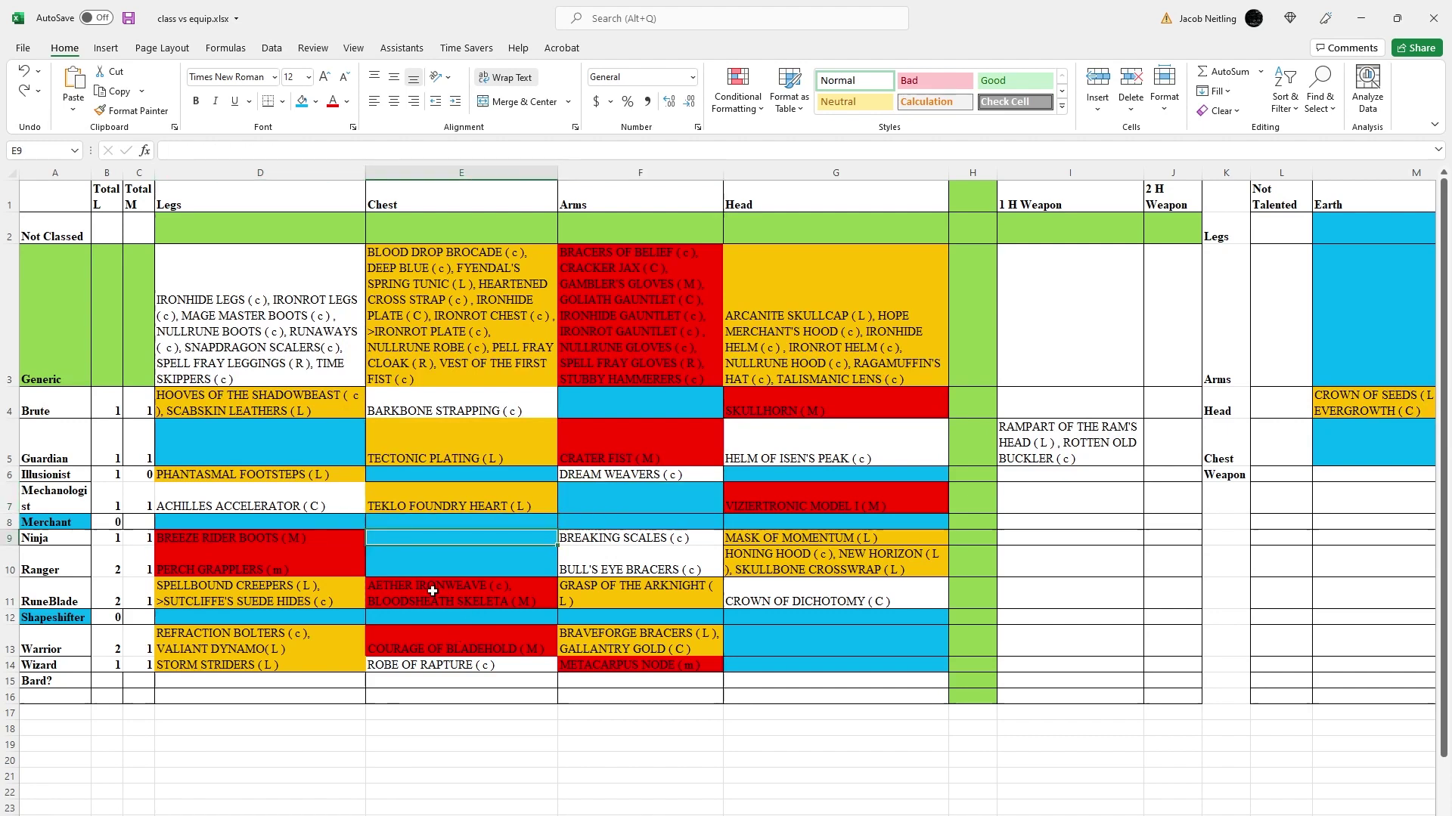
key(Down)
key(Down)
key(Down)
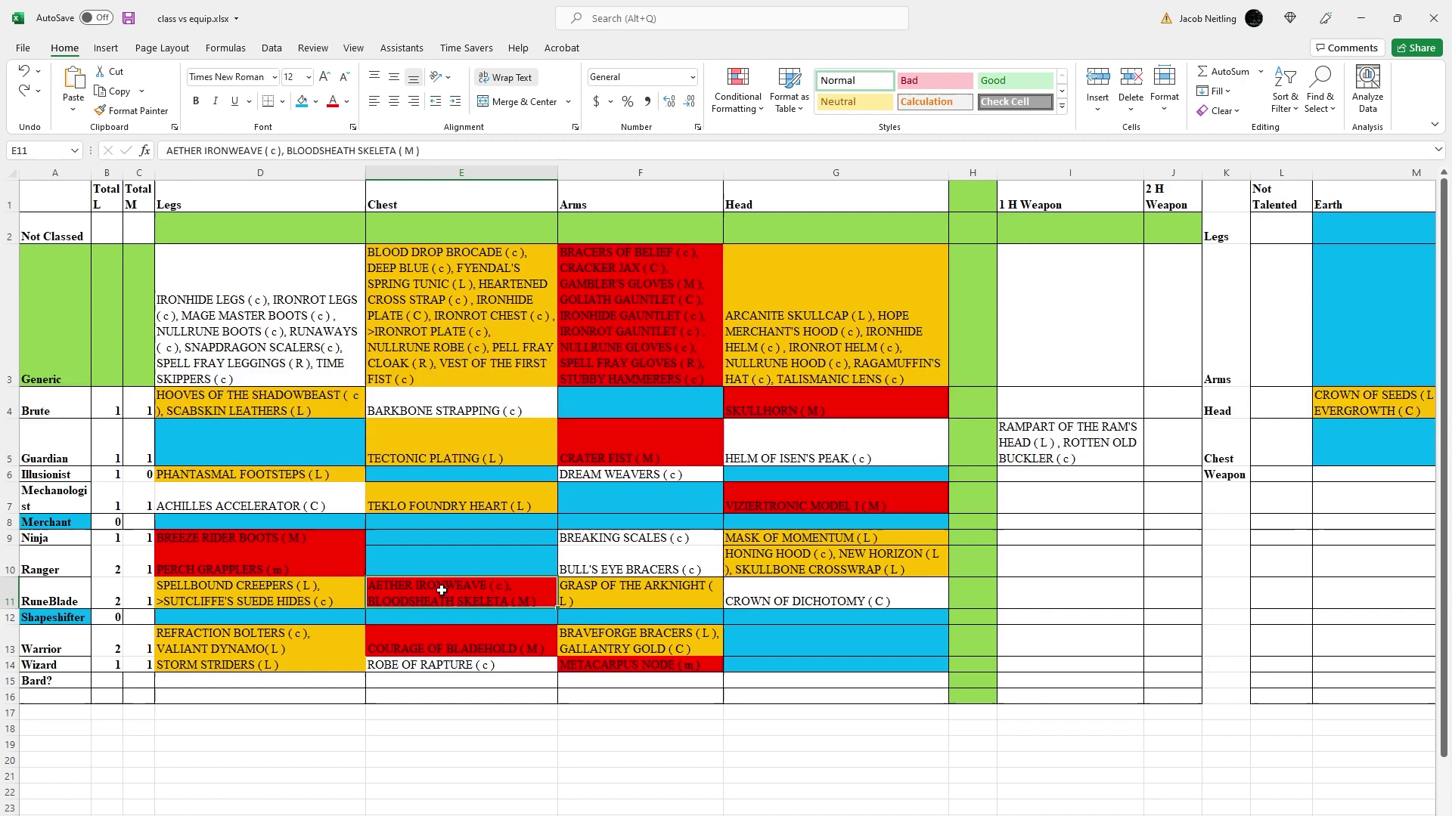
Examine the Shapeshifter and Warrior rows and compare the Warrior and Wizard head slots
drag(169, 617, 756, 643)
click(327, 639)
click(778, 645)
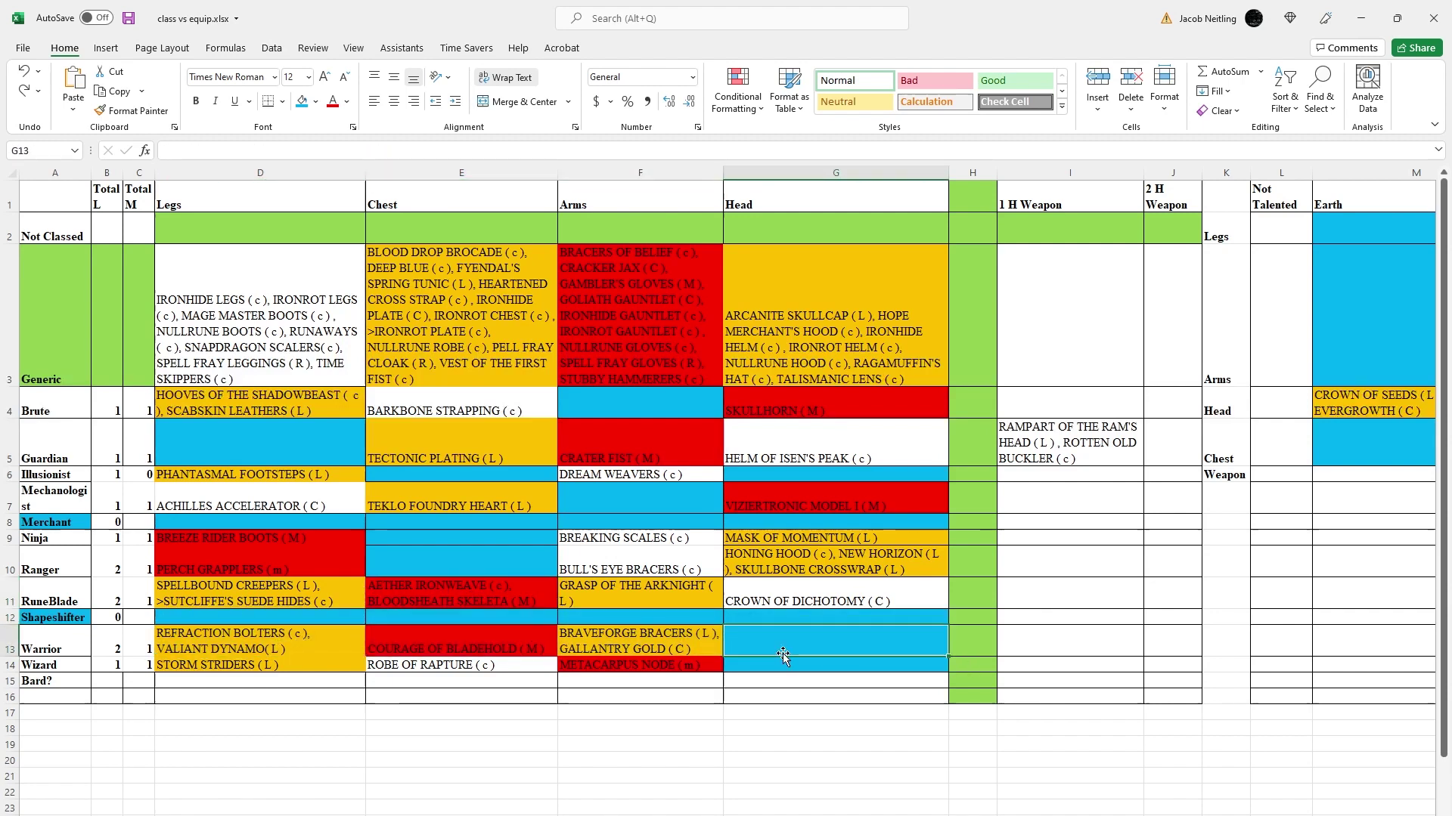
click(786, 664)
drag(786, 665, 758, 649)
Recheck the blue slots from the Ranger and Ninja chest cells up to the Brute arms cell
click(486, 557)
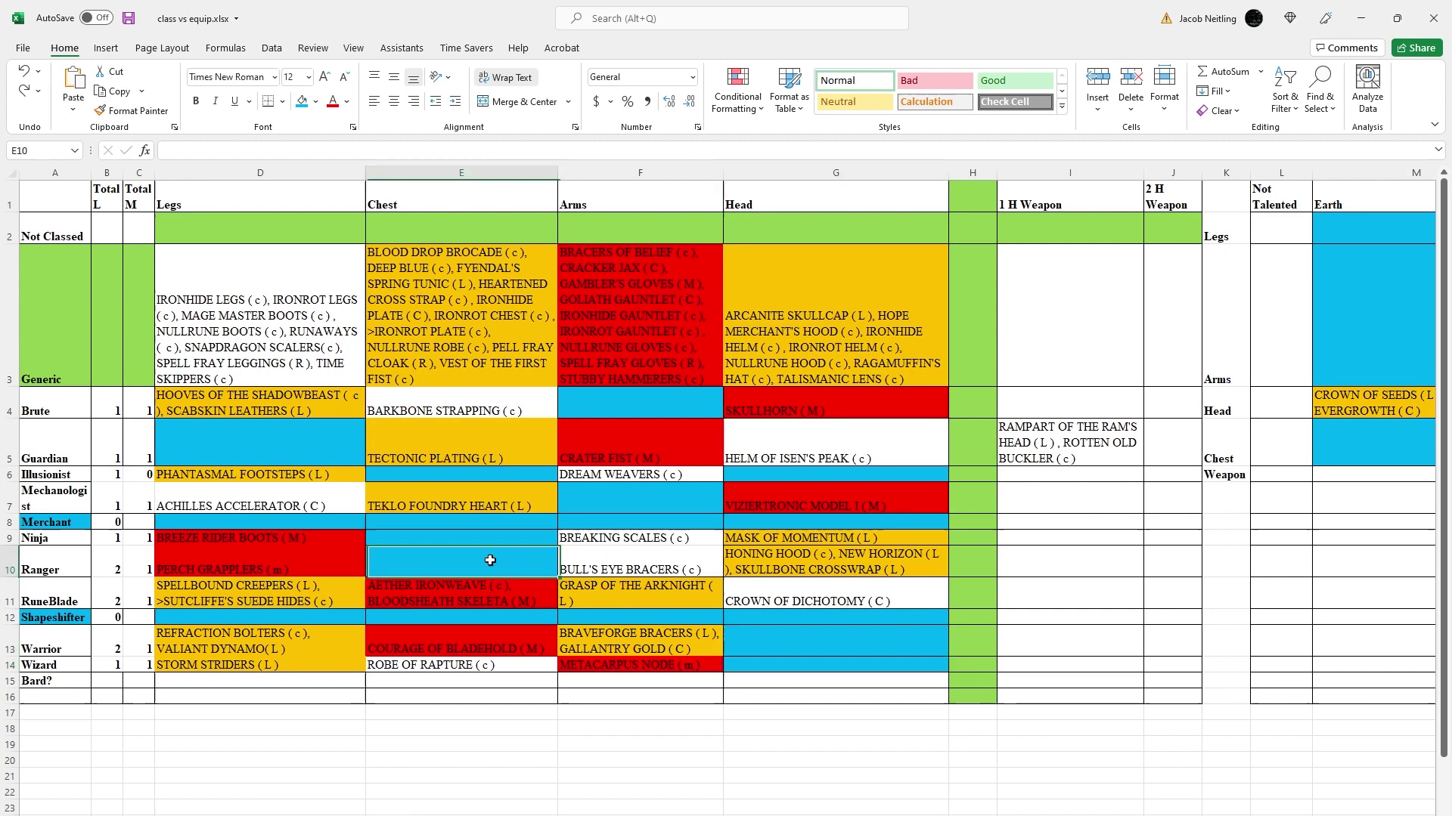
click(479, 542)
click(331, 521)
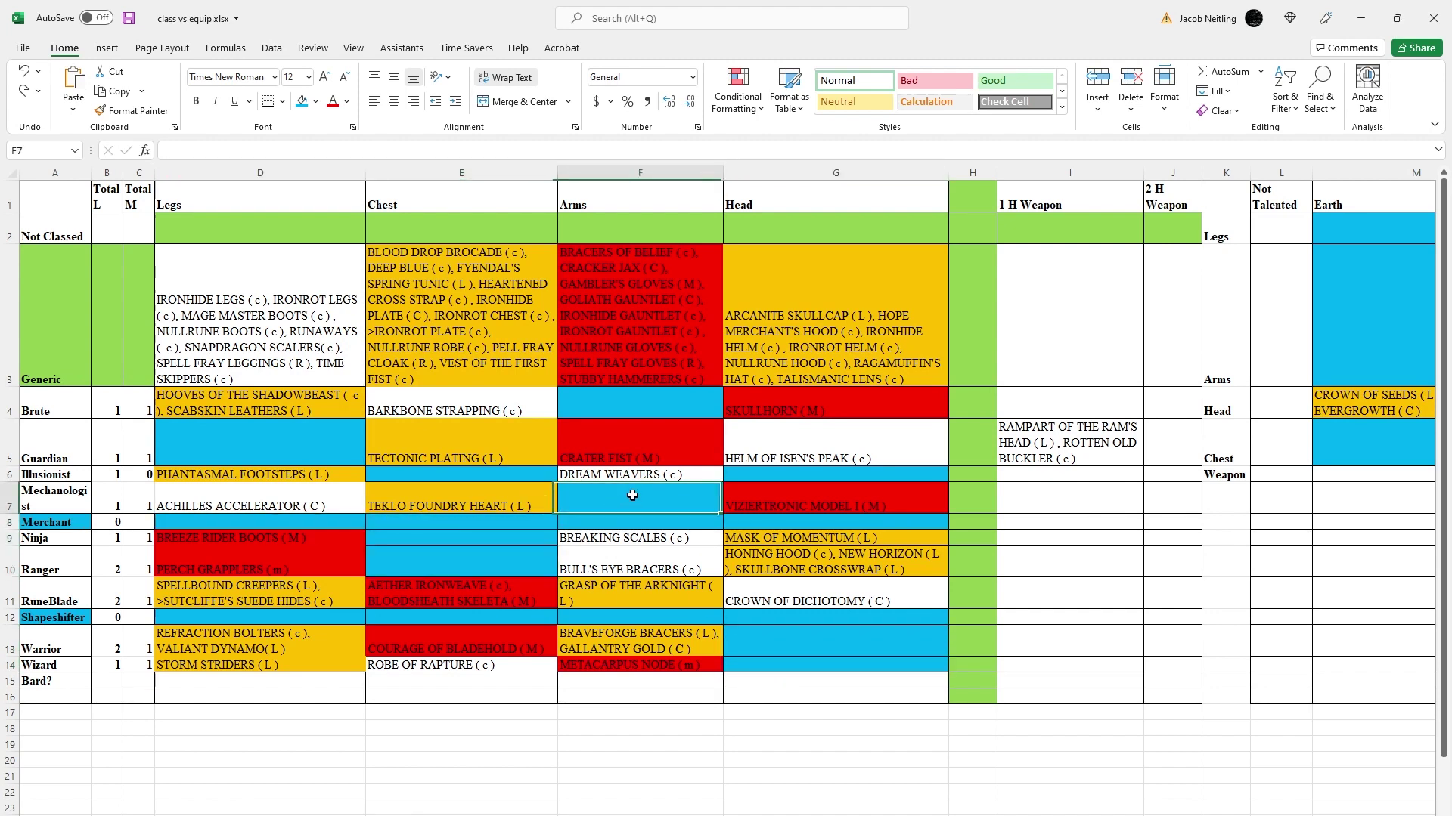
click(786, 474)
click(508, 473)
click(317, 444)
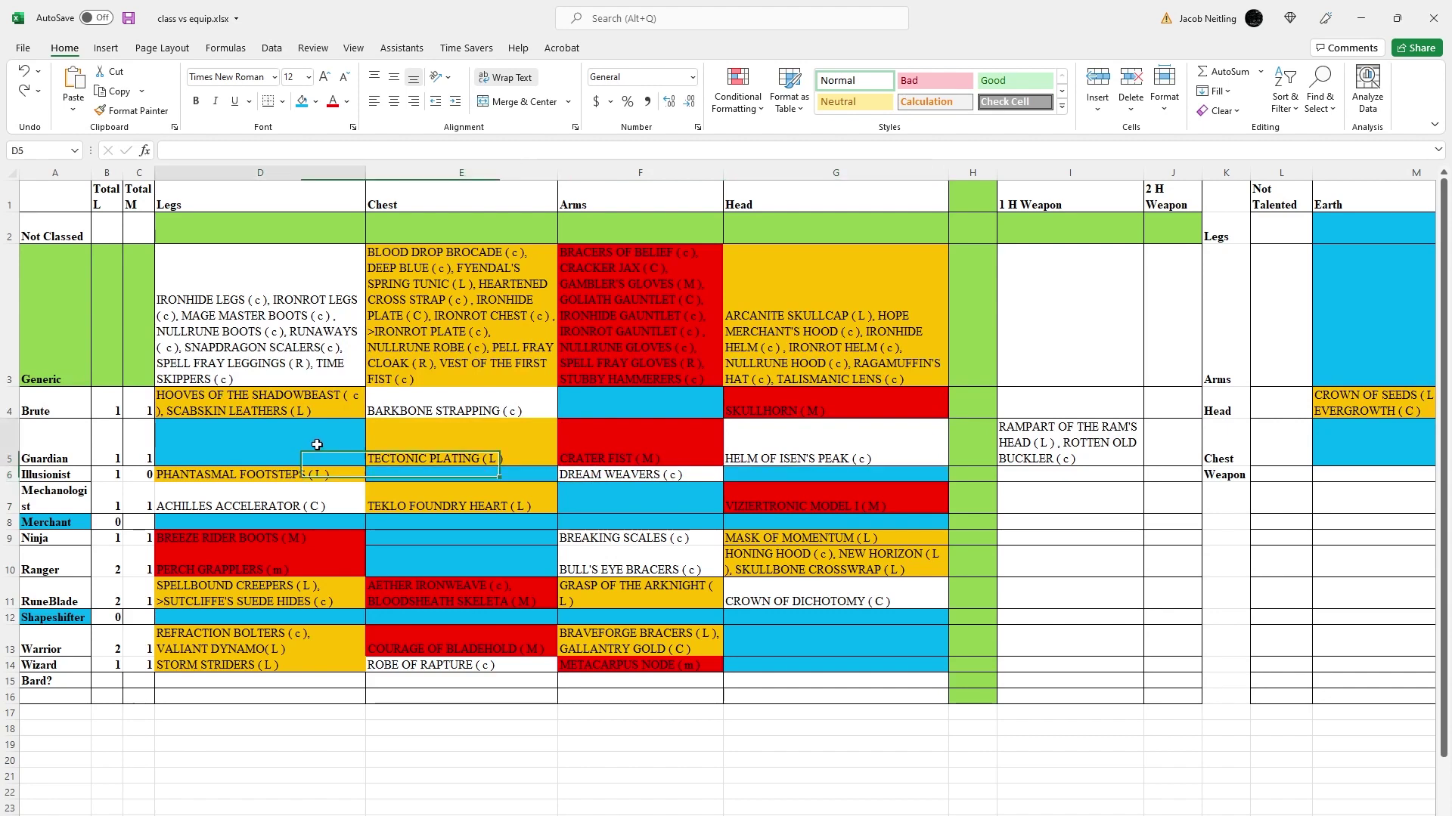
click(616, 405)
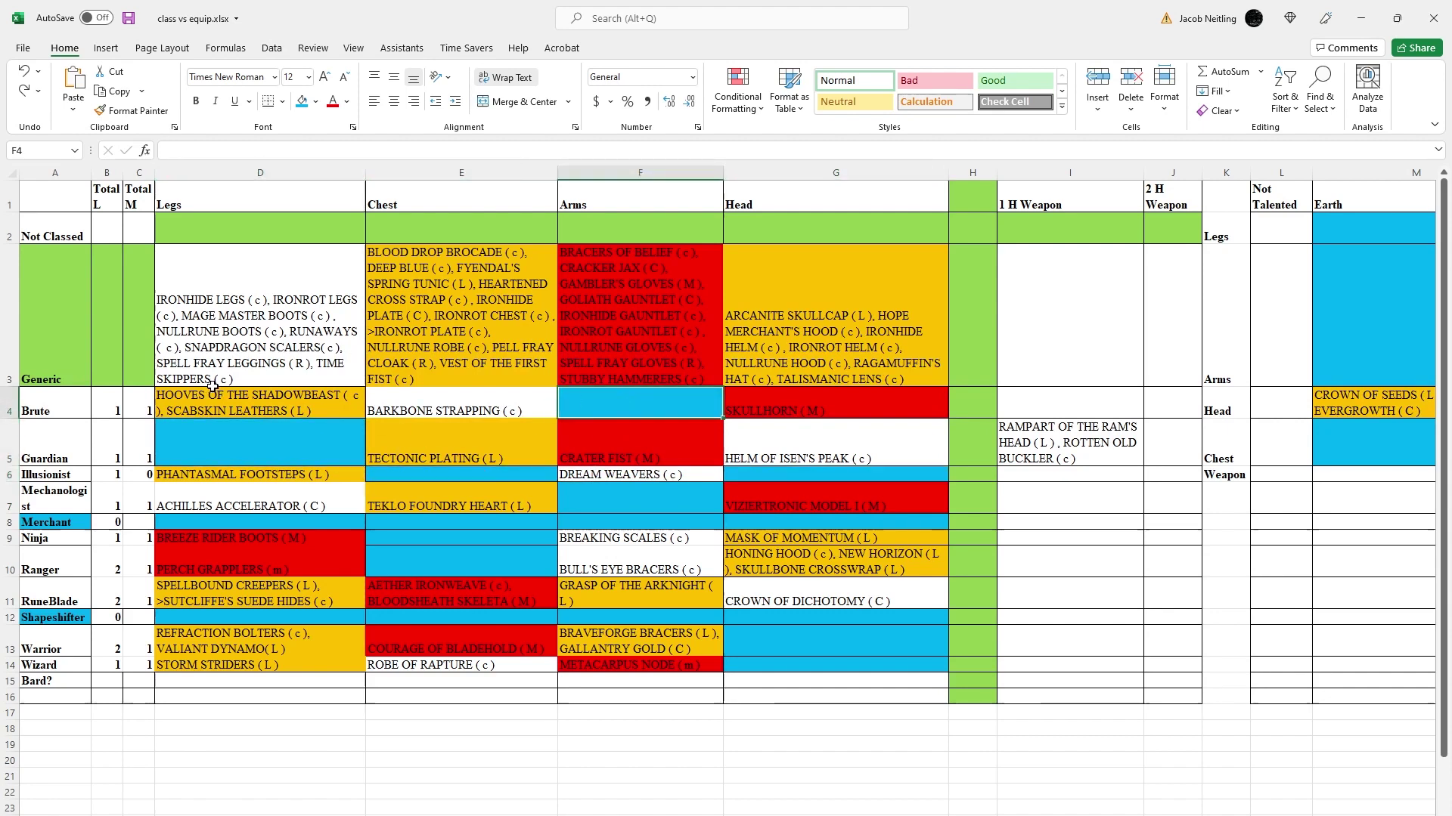
Revisit the Guardian legs slot and the Illusionist row from Head to Chest
click(288, 435)
click(431, 471)
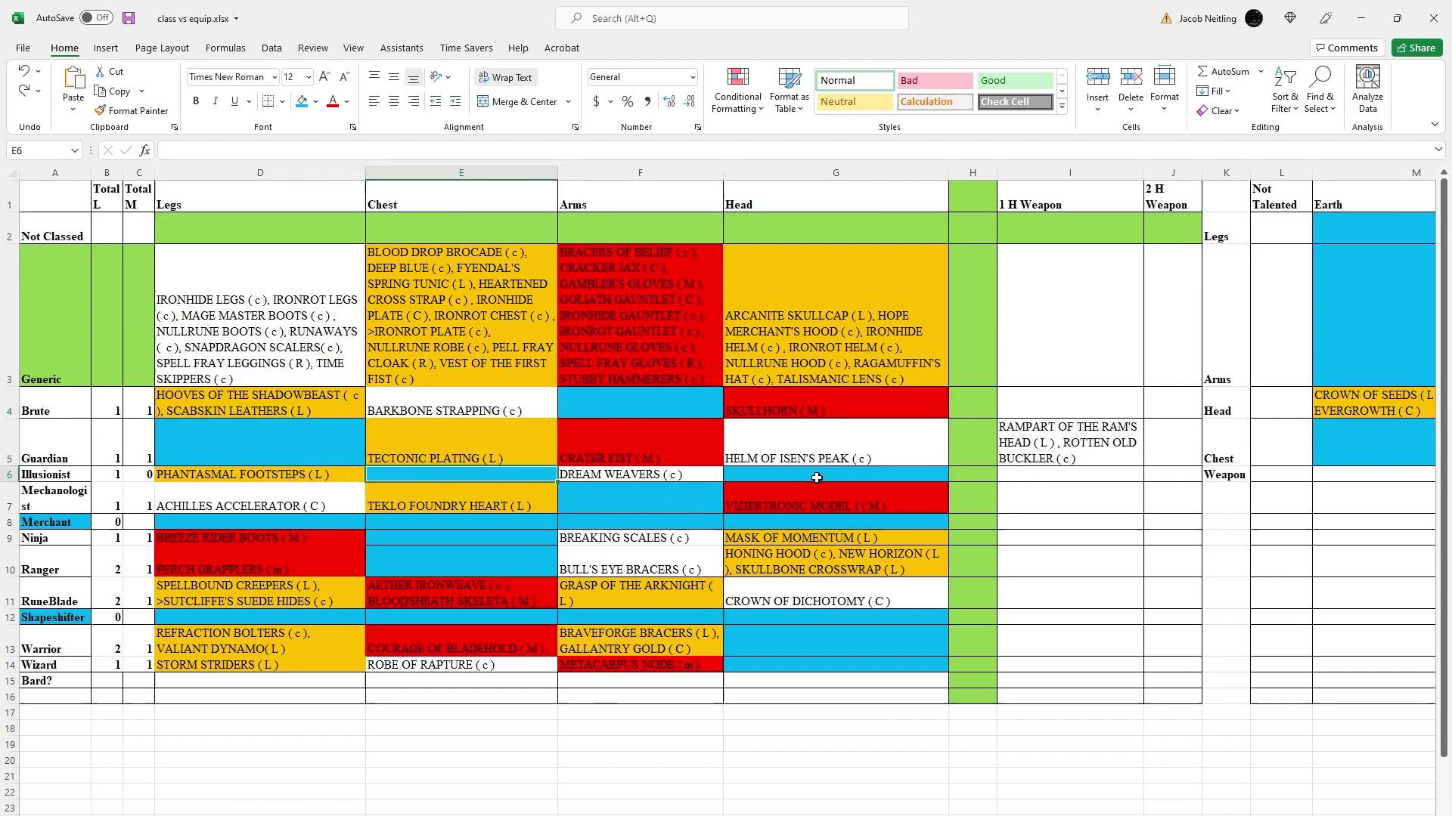
drag(799, 474, 378, 474)
Fill the Illusionist class name cell A6 with the standard purple color
click(36, 471)
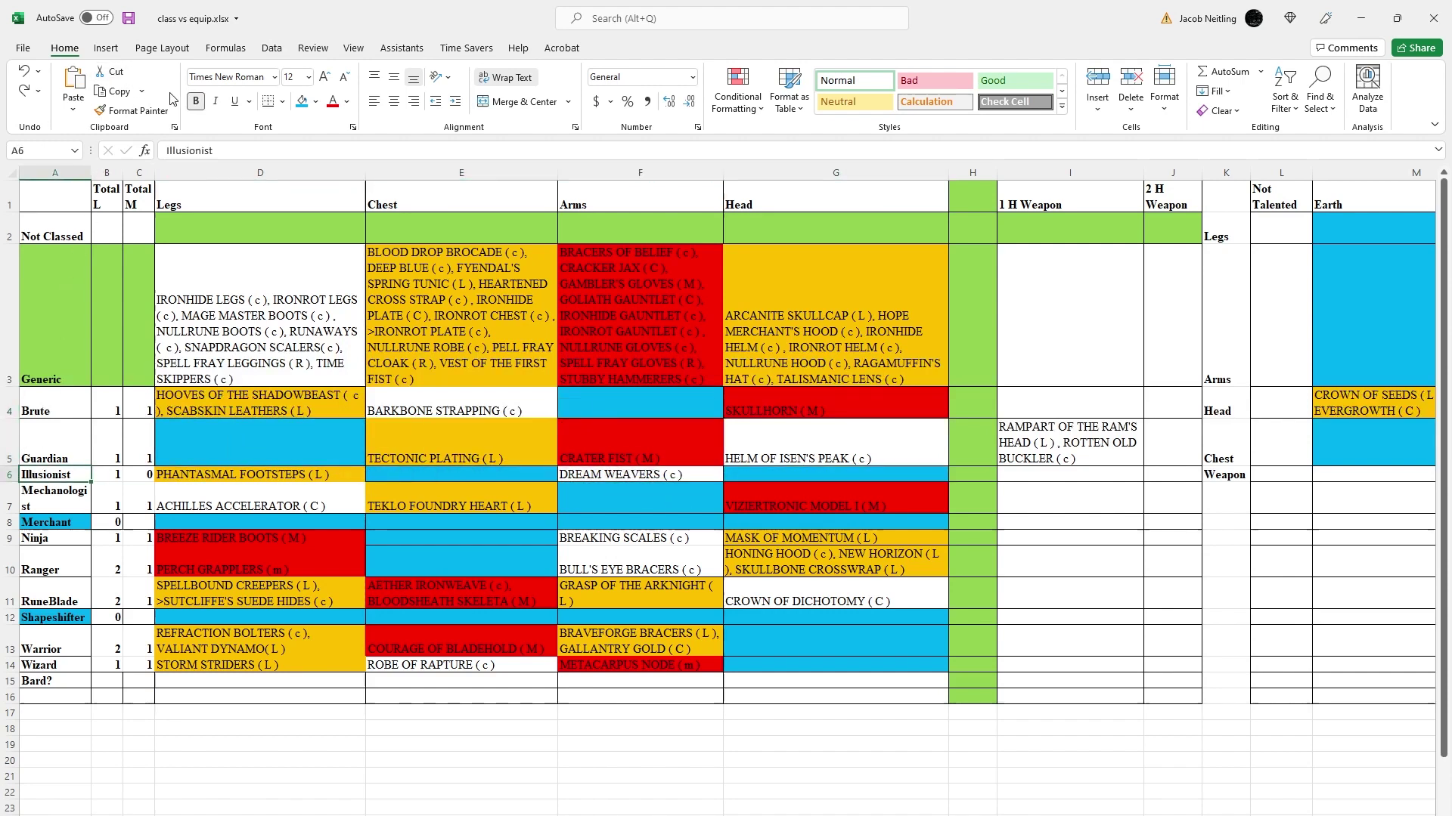
click(316, 103)
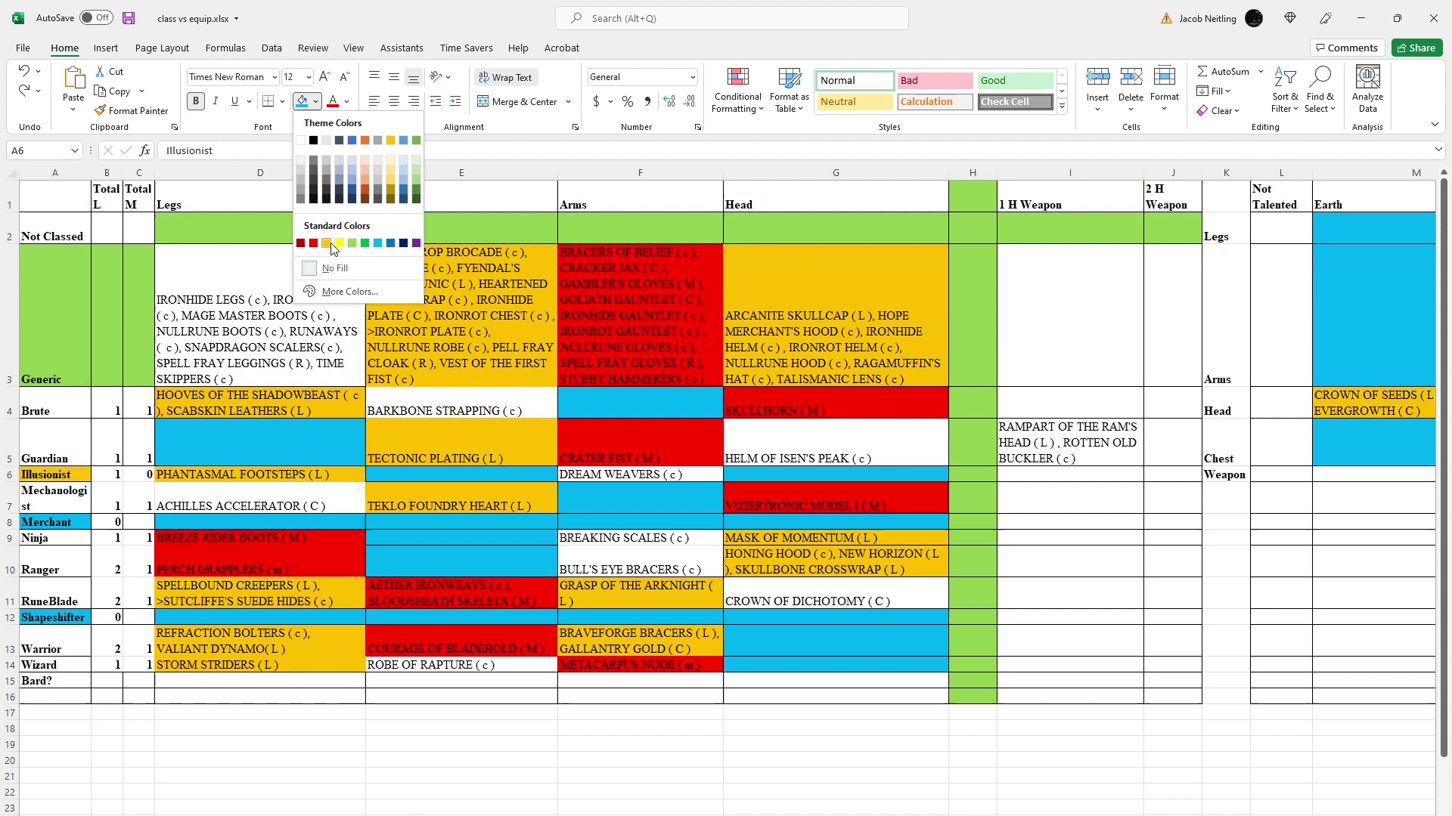
click(415, 243)
Compare the Illusionist row's slots with the Mechanologist arms, Ninja and Ranger chest, and Warrior and Wizard head slots
drag(499, 475, 759, 484)
click(700, 511)
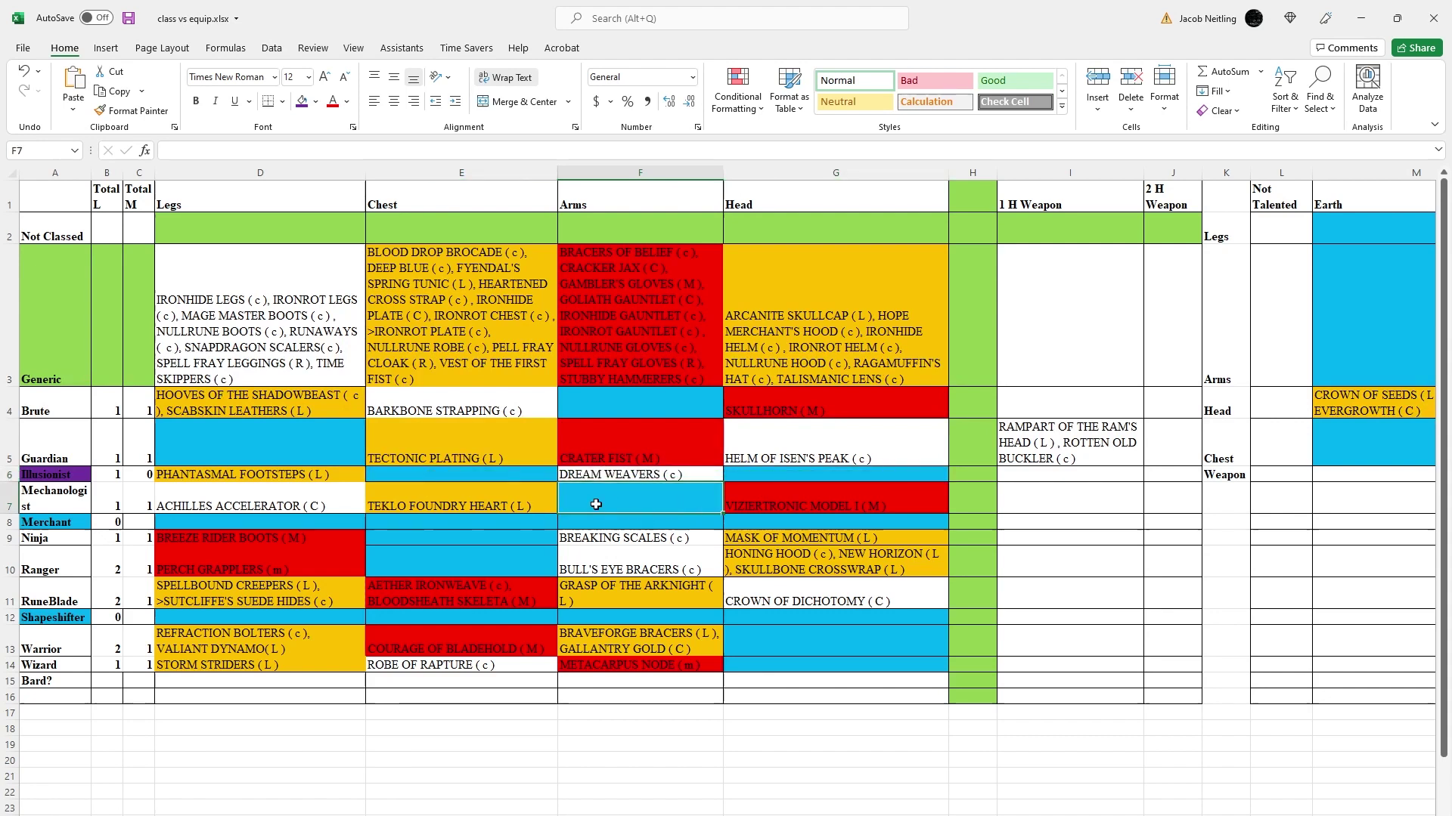
click(434, 538)
click(432, 558)
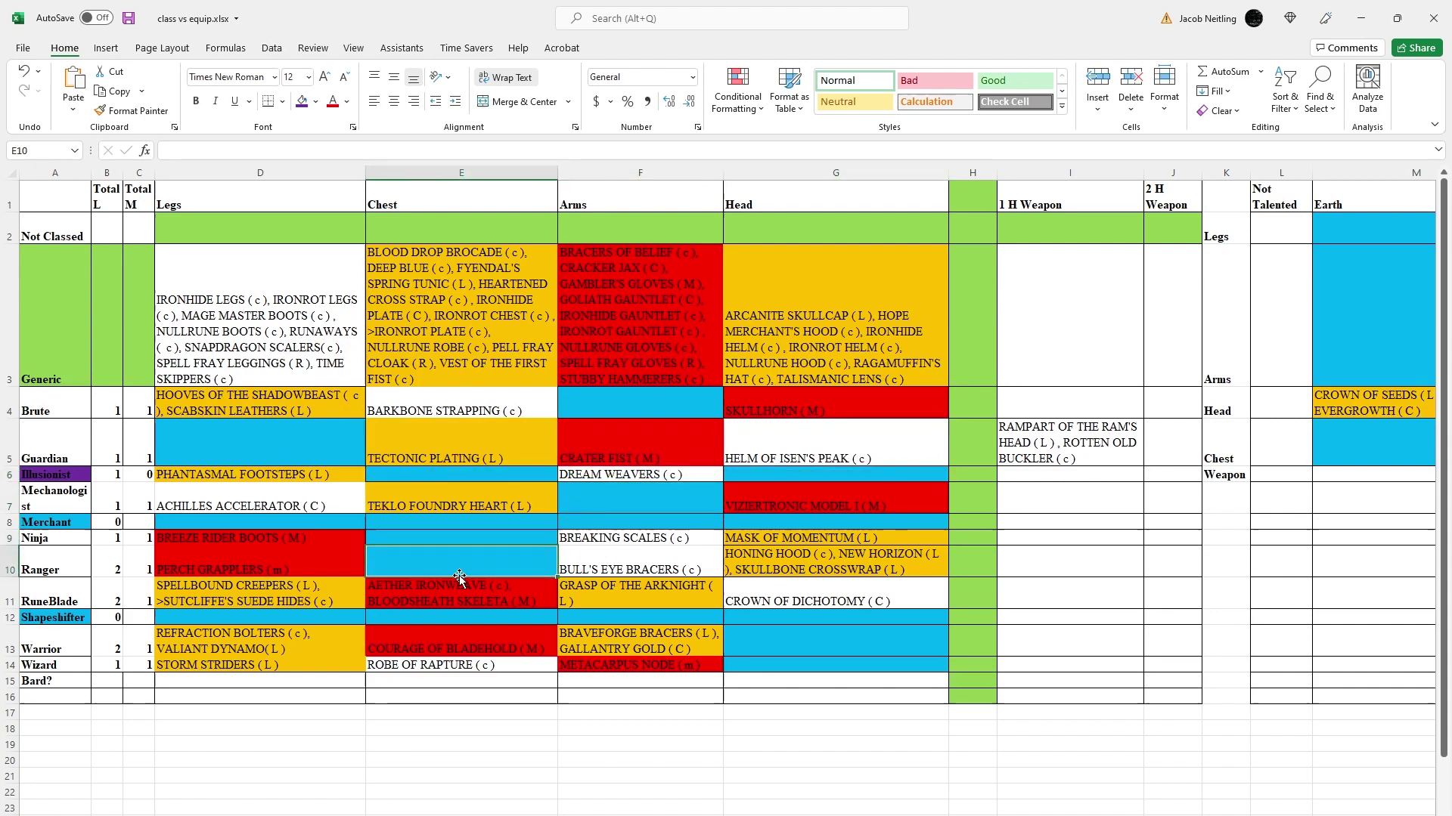
drag(786, 639, 782, 665)
click(65, 477)
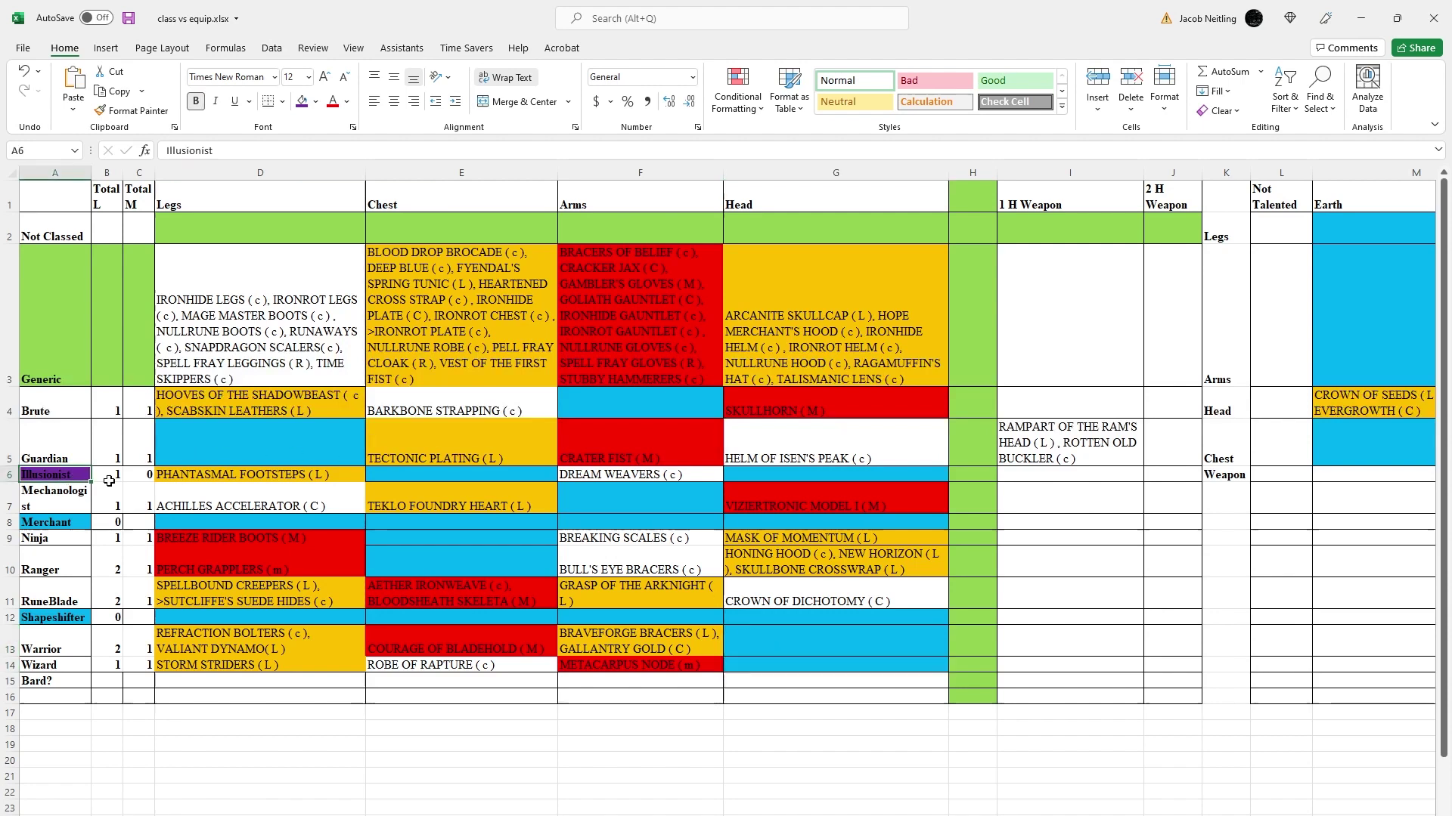
click(529, 477)
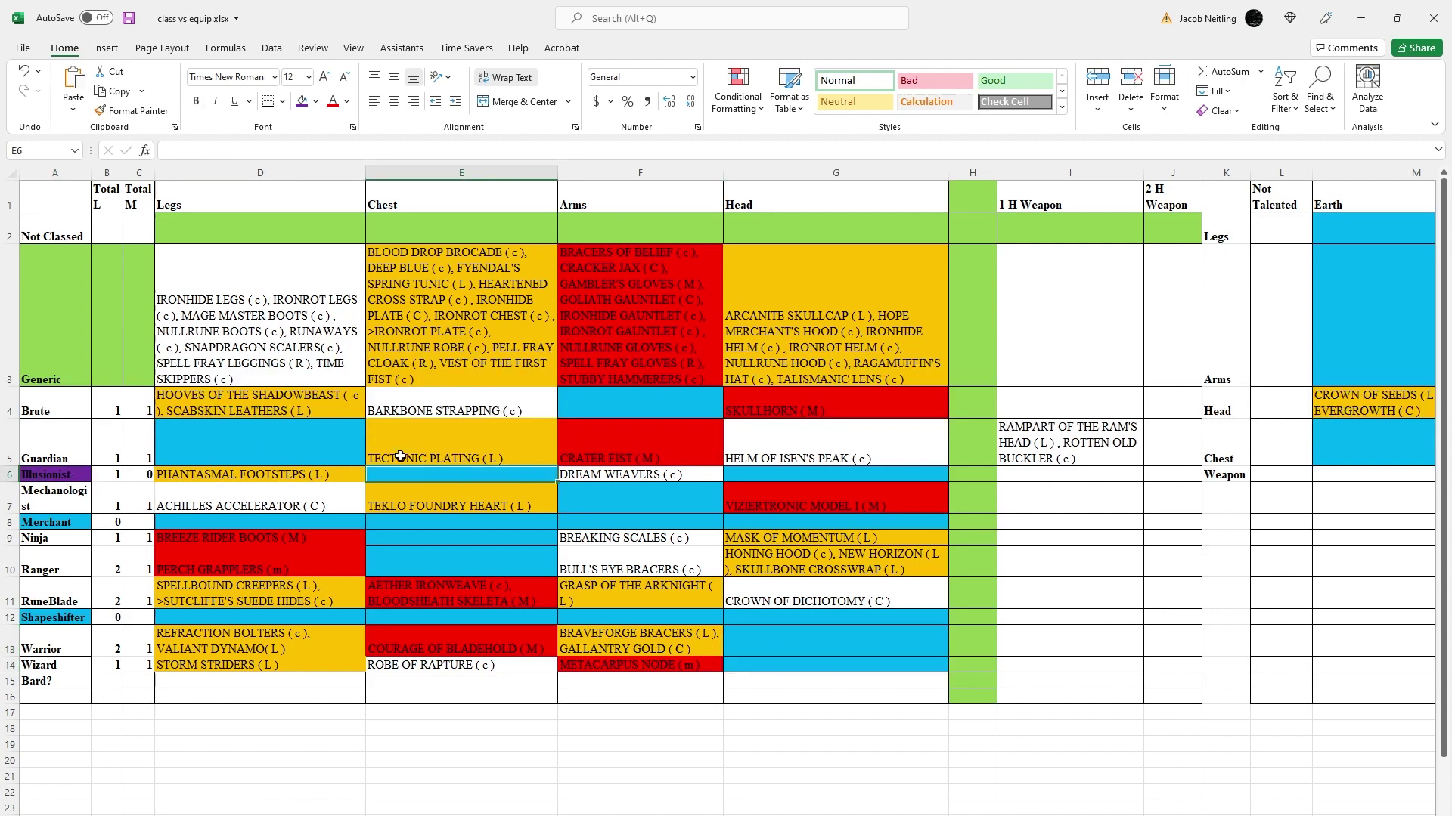
Check the Illusionist head and chest slots against the Brute and Illusionist totals in the Total L and Total M columns
click(755, 478)
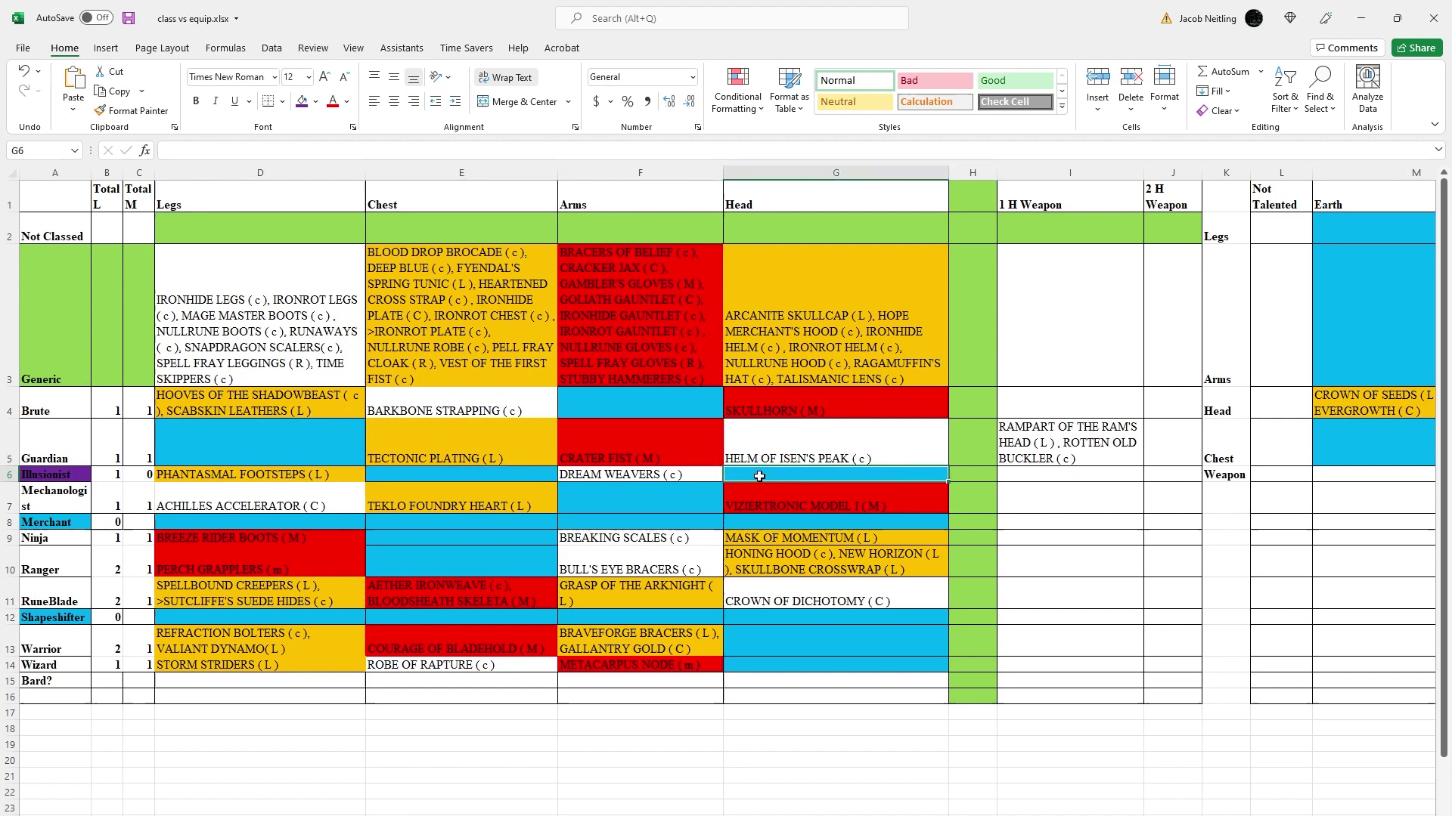
click(414, 481)
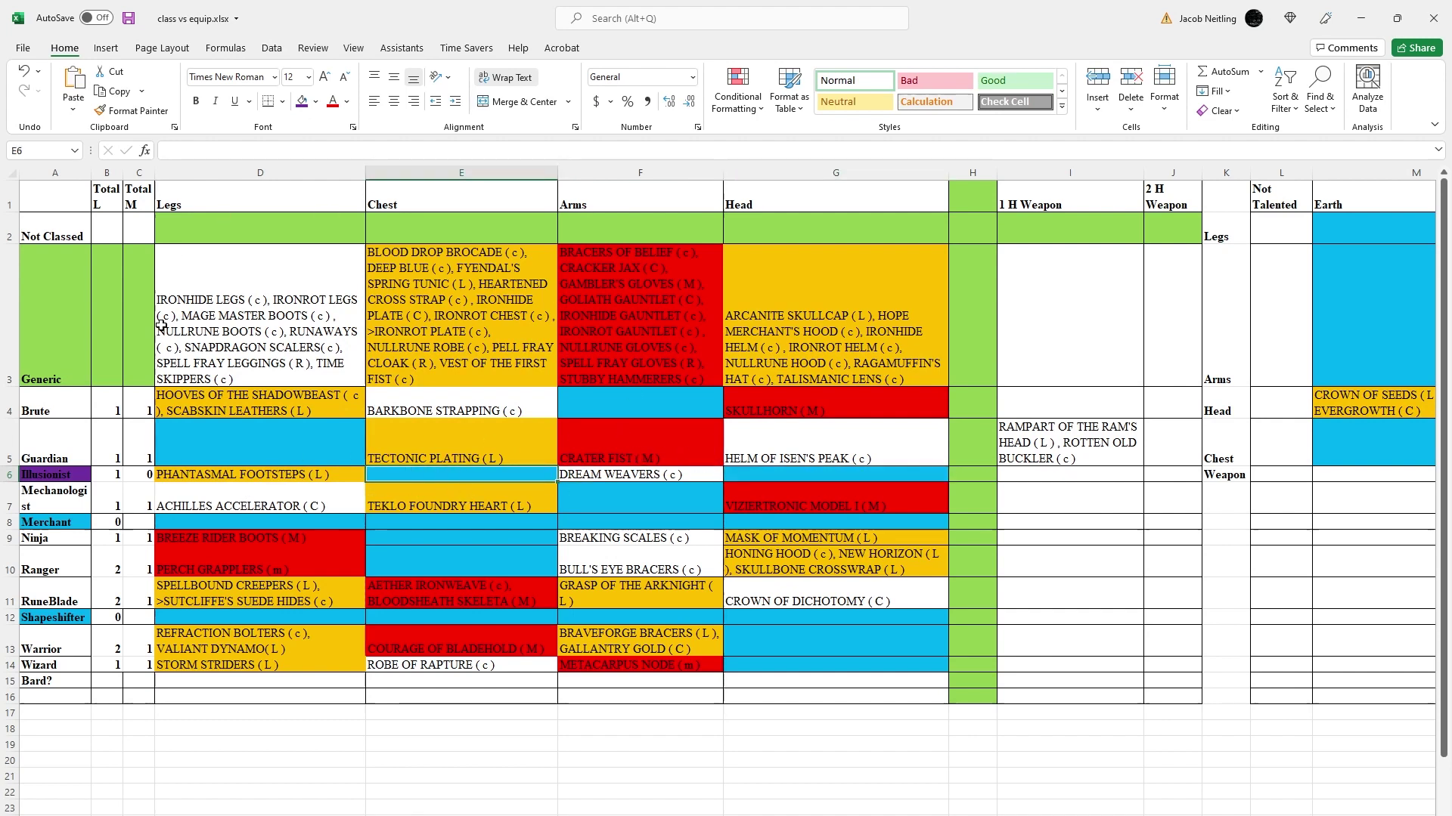
click(109, 407)
text(1	1)
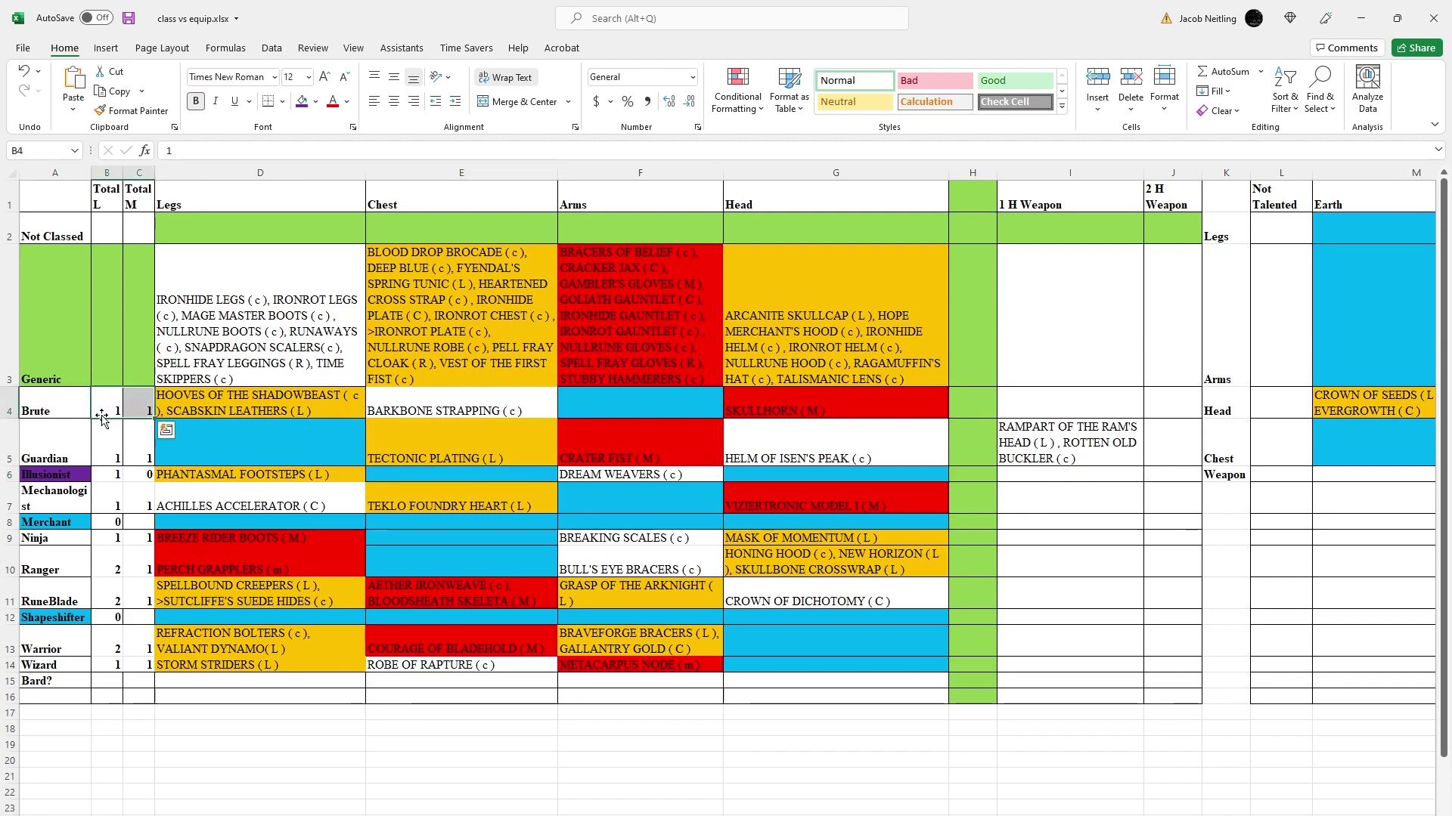
click(142, 411)
click(143, 478)
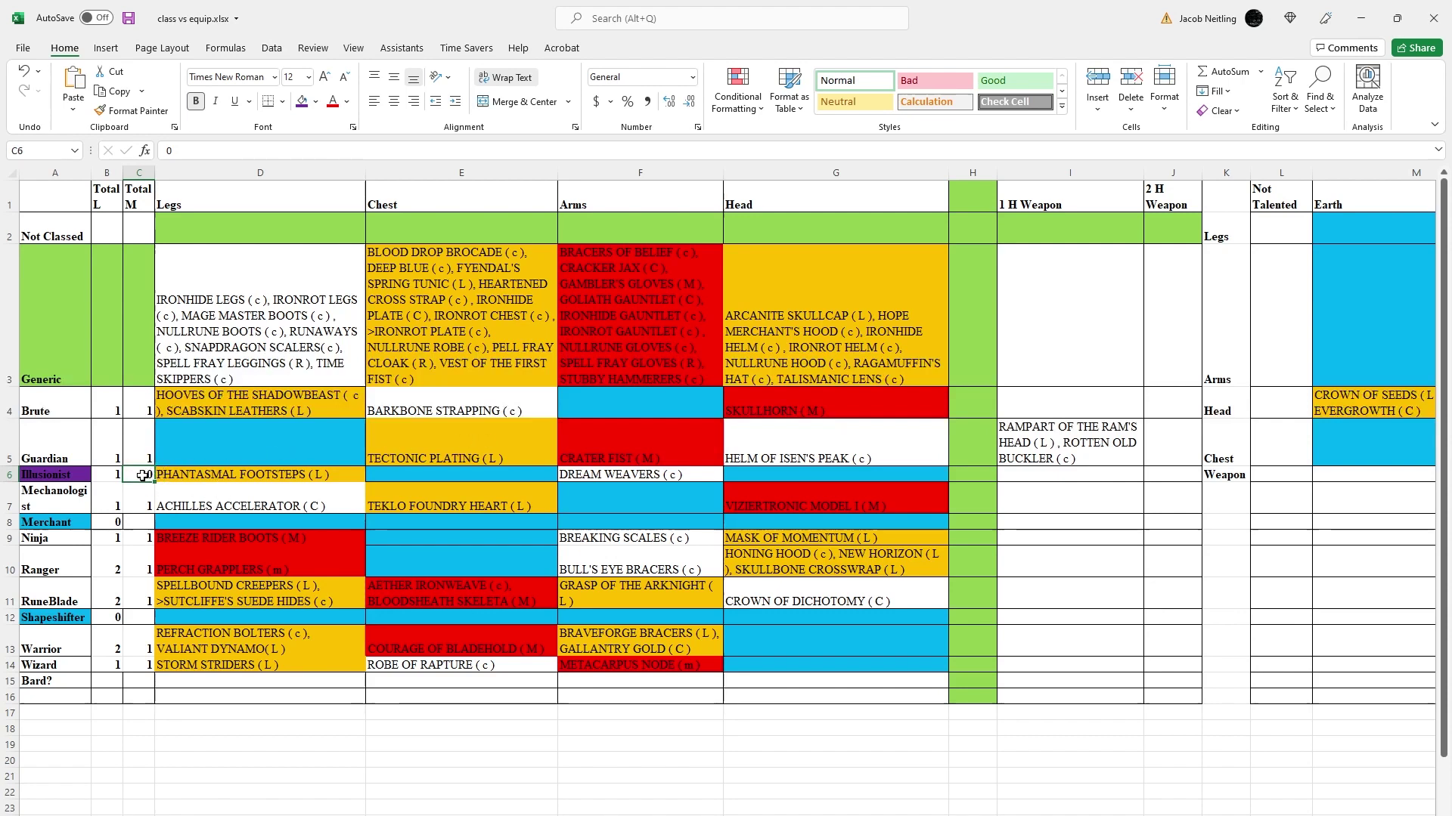
Examine the Illusionist row back and forth across its totals and its Legs, Chest, Arms and Head slots
key(Right)
key(Right)
key(Right)
key(Right)
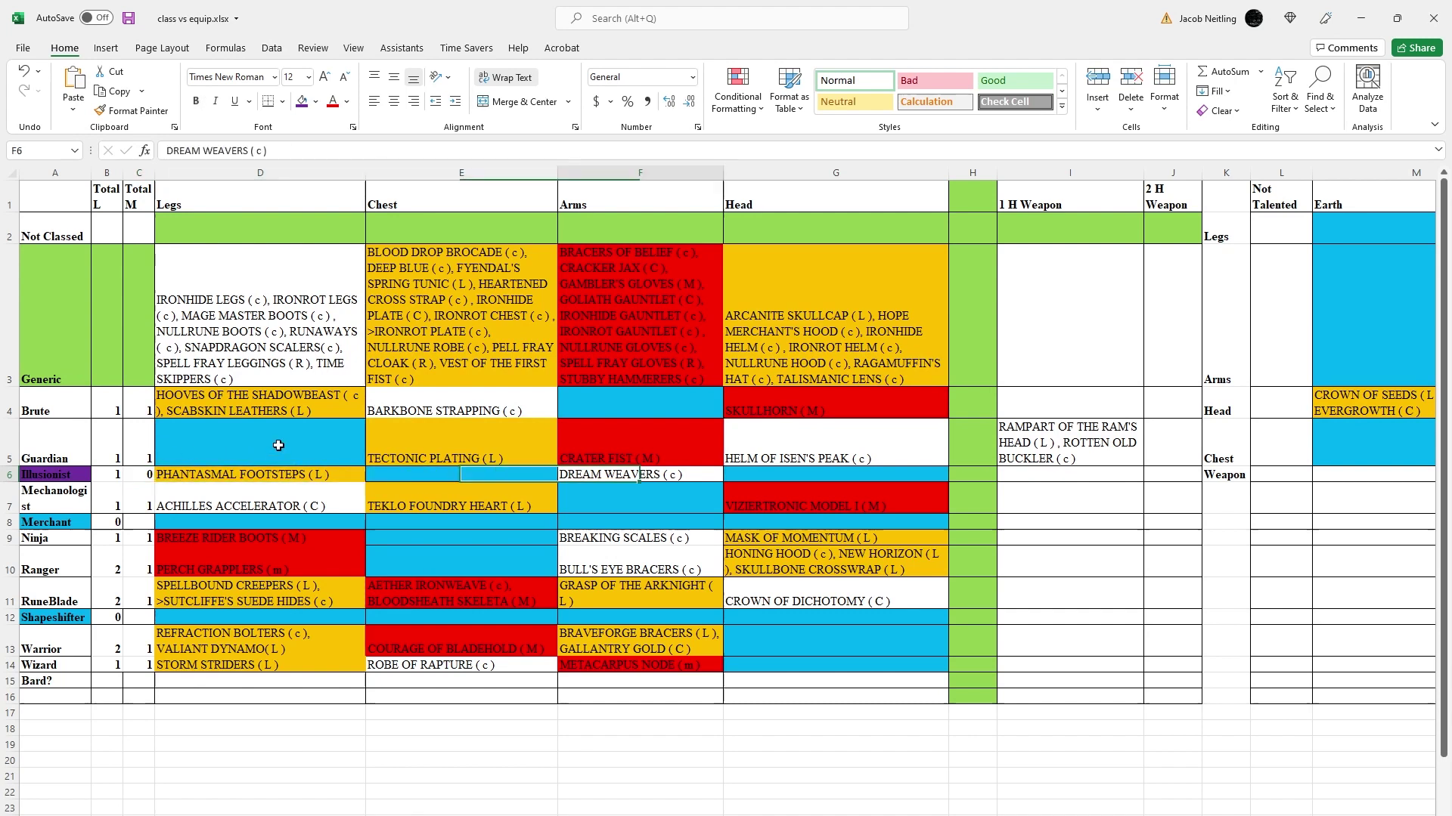
key(Left)
key(Left)
key(Left)
key(Right)
key(Right)
key(Right)
key(Left)
key(Left)
key(Left)
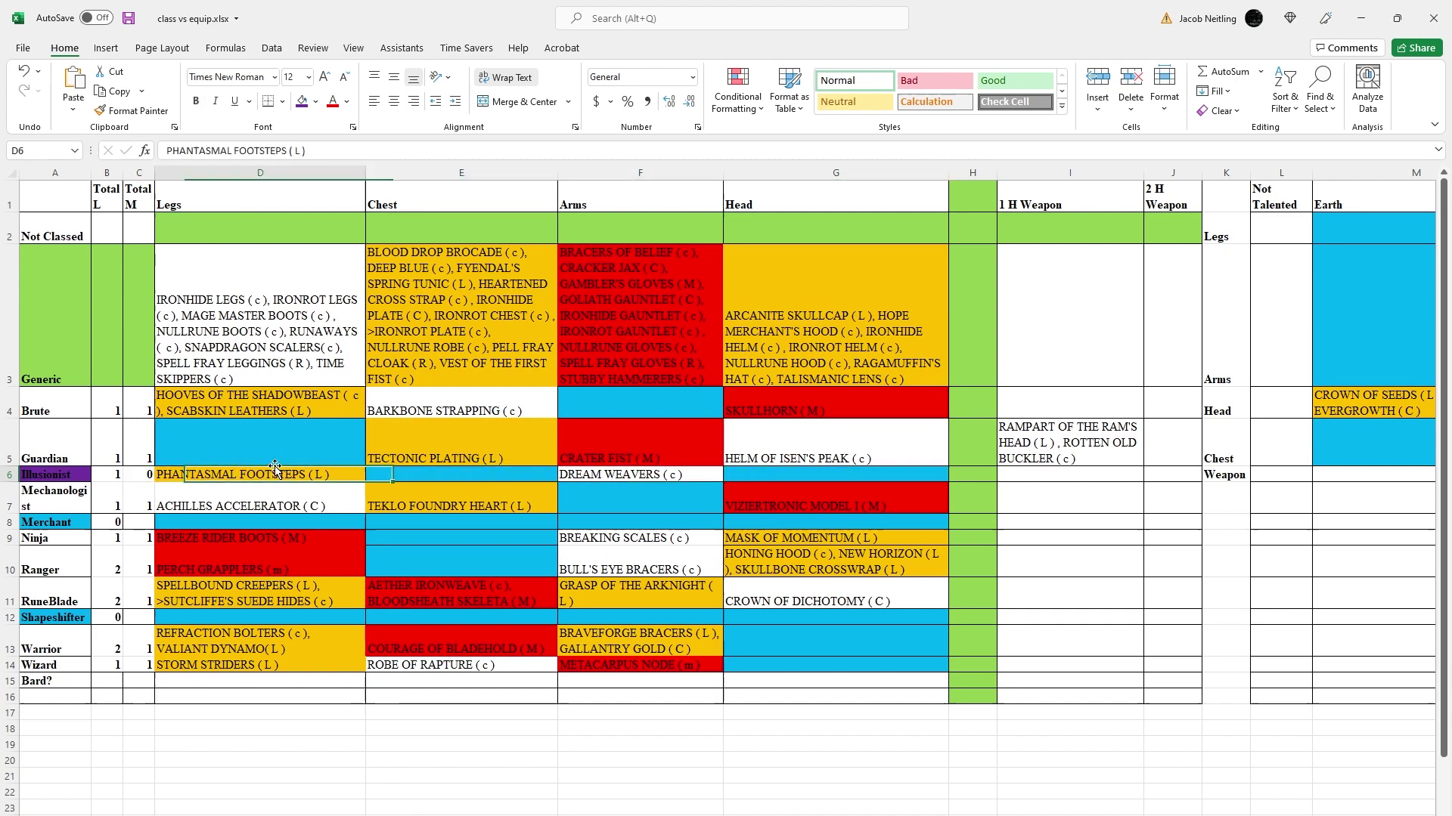
key(Right)
key(Right)
key(Right)
key(Left)
key(Left)
key(Left)
key(Left)
key(Right)
key(Right)
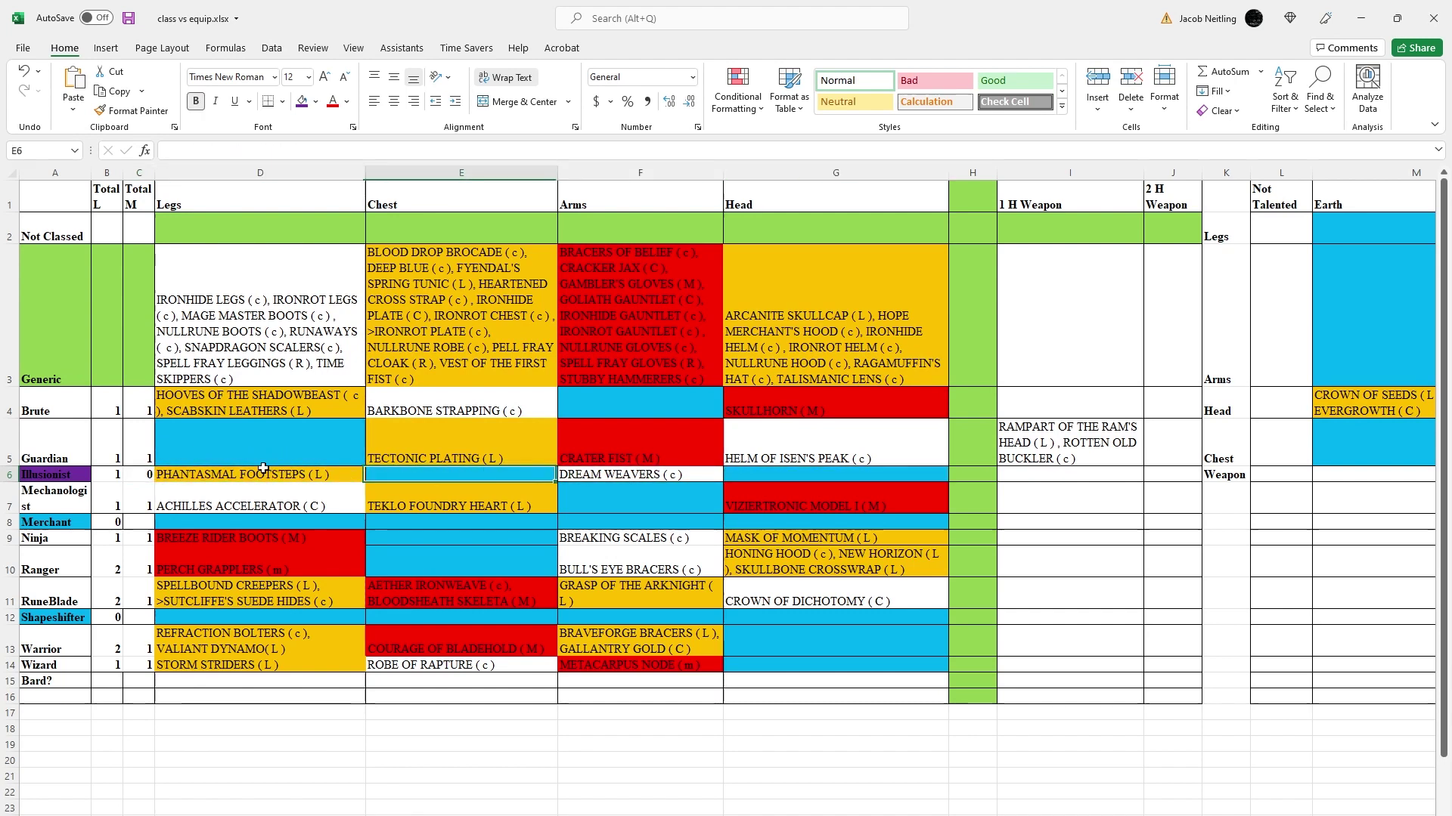
key(Right)
key(Left)
key(Left)
key(Left)
key(Left)
key(Right)
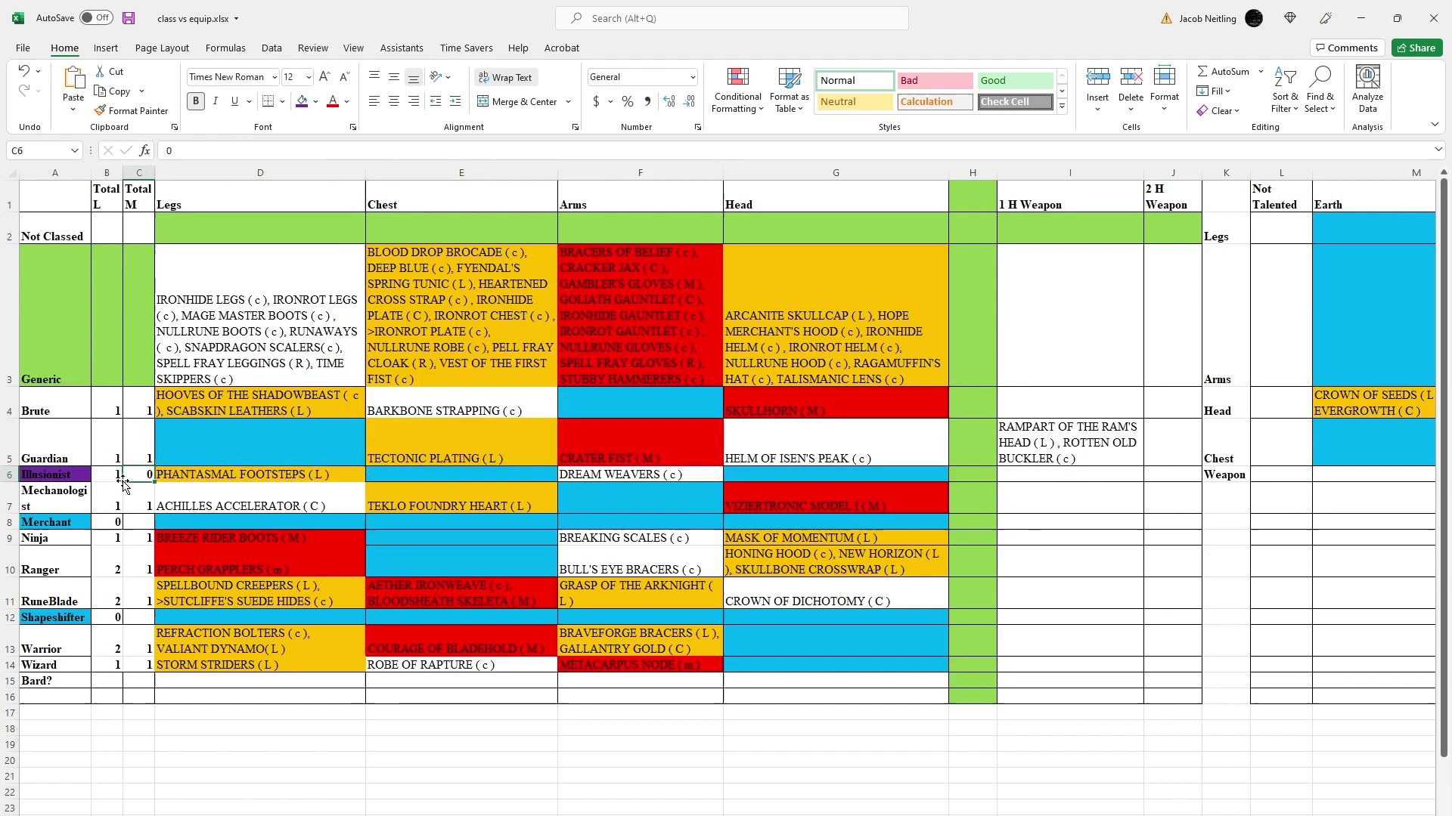
key(Left)
key(Right)
key(Right)
key(Right)
key(Right)
key(Right)
key(Left)
key(Left)
key(Right)
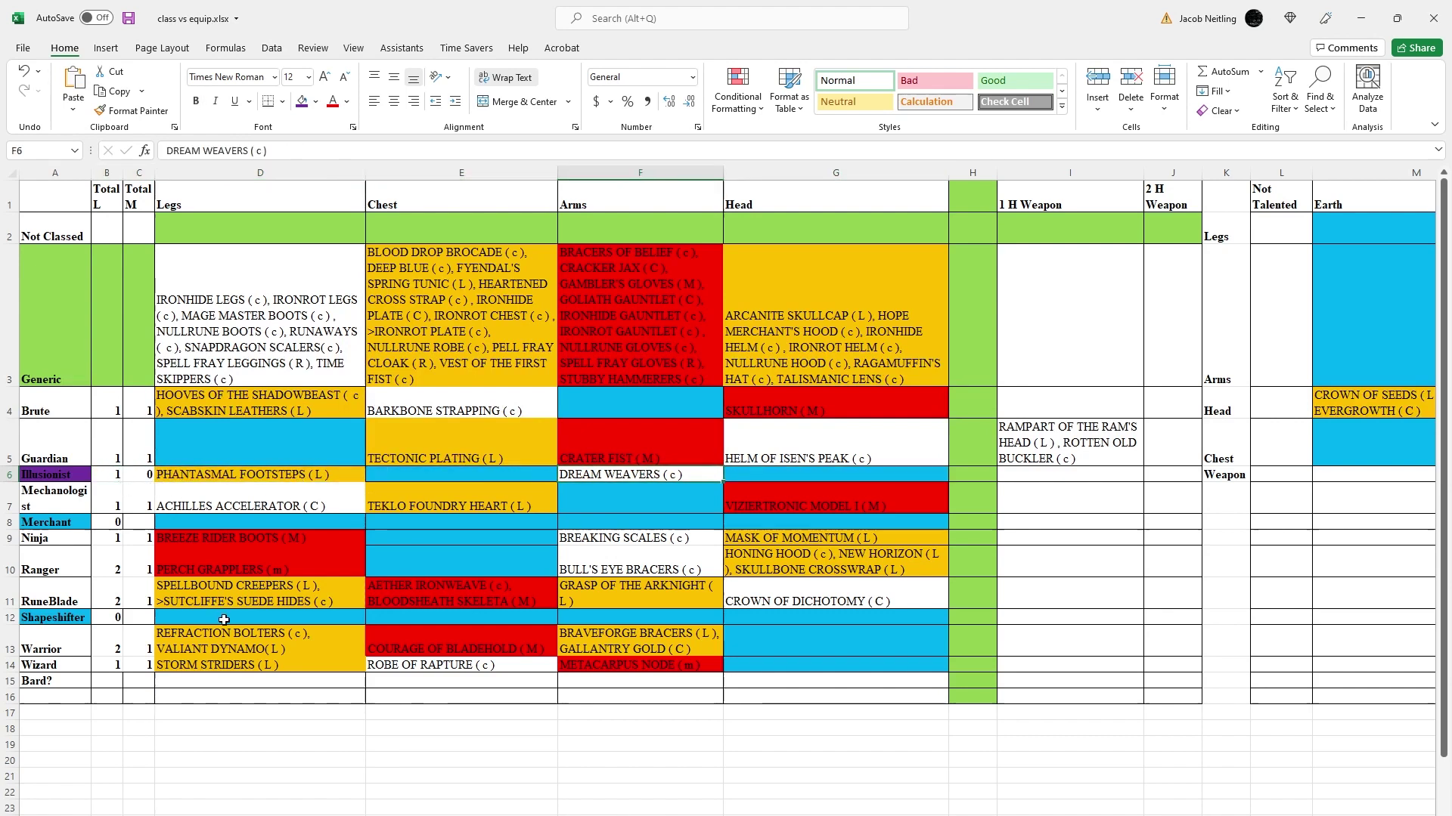
key(Right)
key(Left)
key(Right)
key(Left)
key(Right)
key(Left)
key(Left)
key(Left)
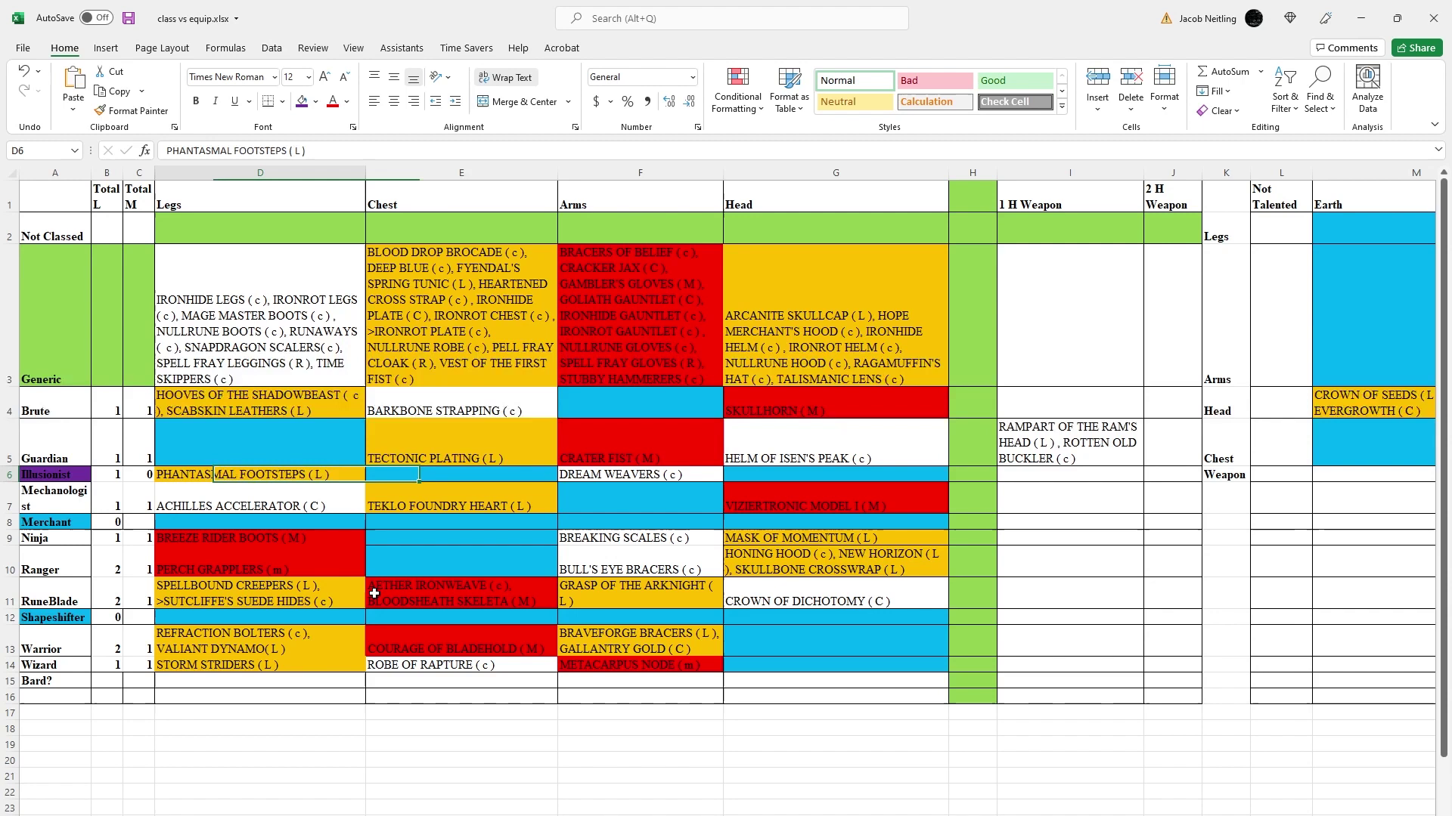
key(Right)
key(Right)
key(Left)
key(Right)
key(Left)
key(Right)
key(Right)
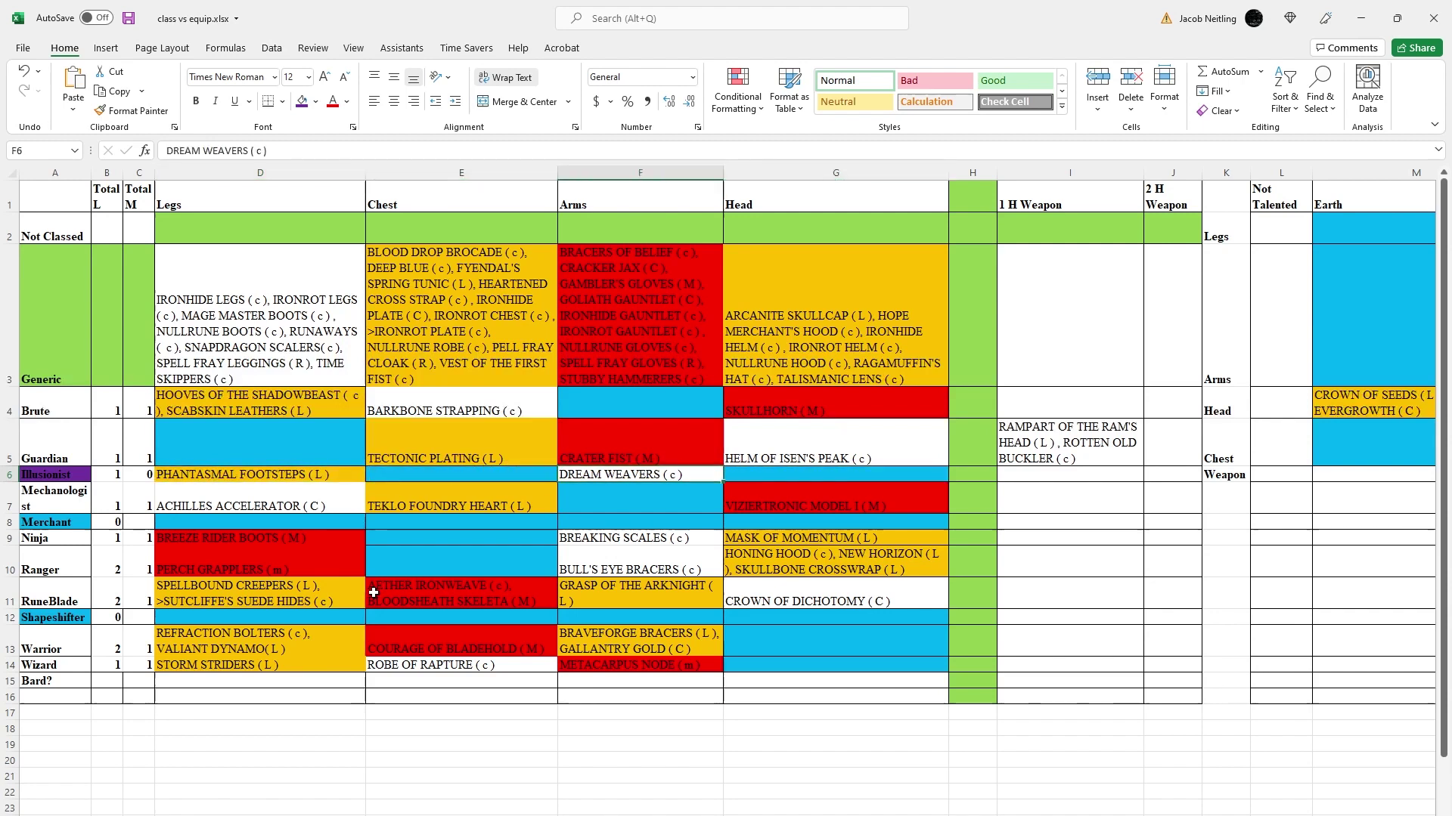
key(Left)
key(Left)
key(Right)
key(Left)
key(Left)
key(Left)
key(Left)
key(Left)
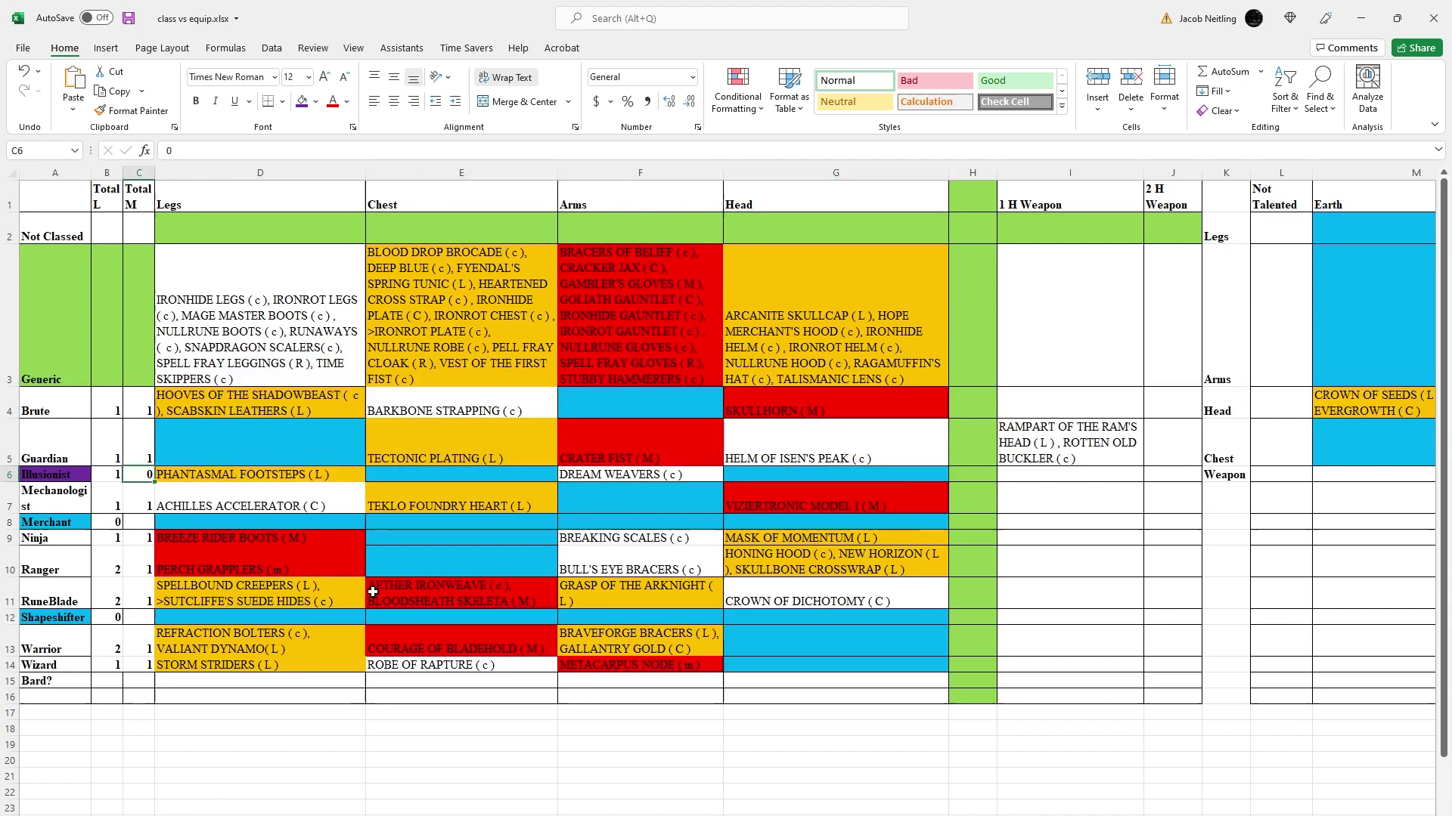
key(Right)
key(Right)
key(Right)
key(Right)
key(Right)
key(Right)
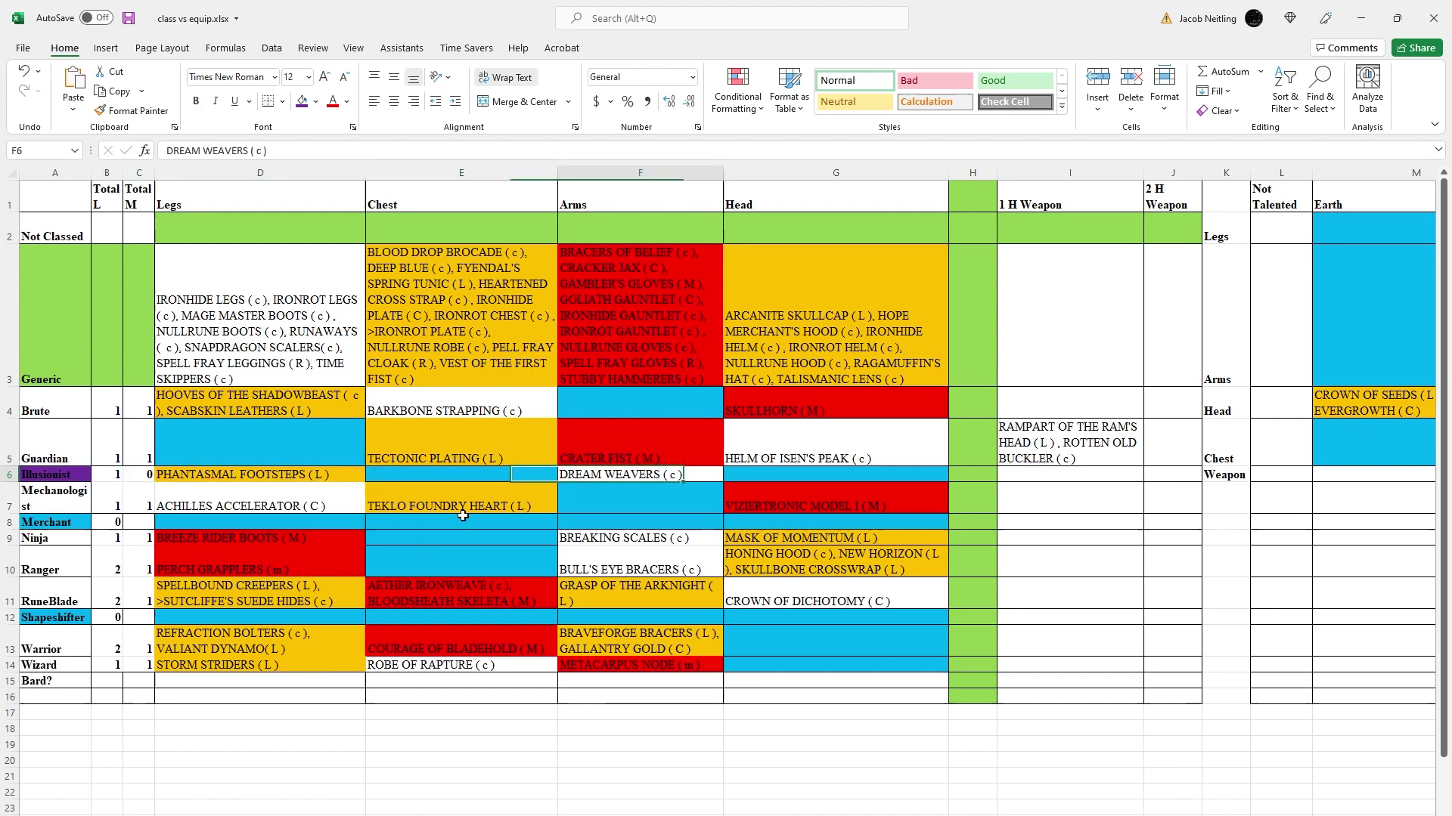
key(Left)
key(Left)
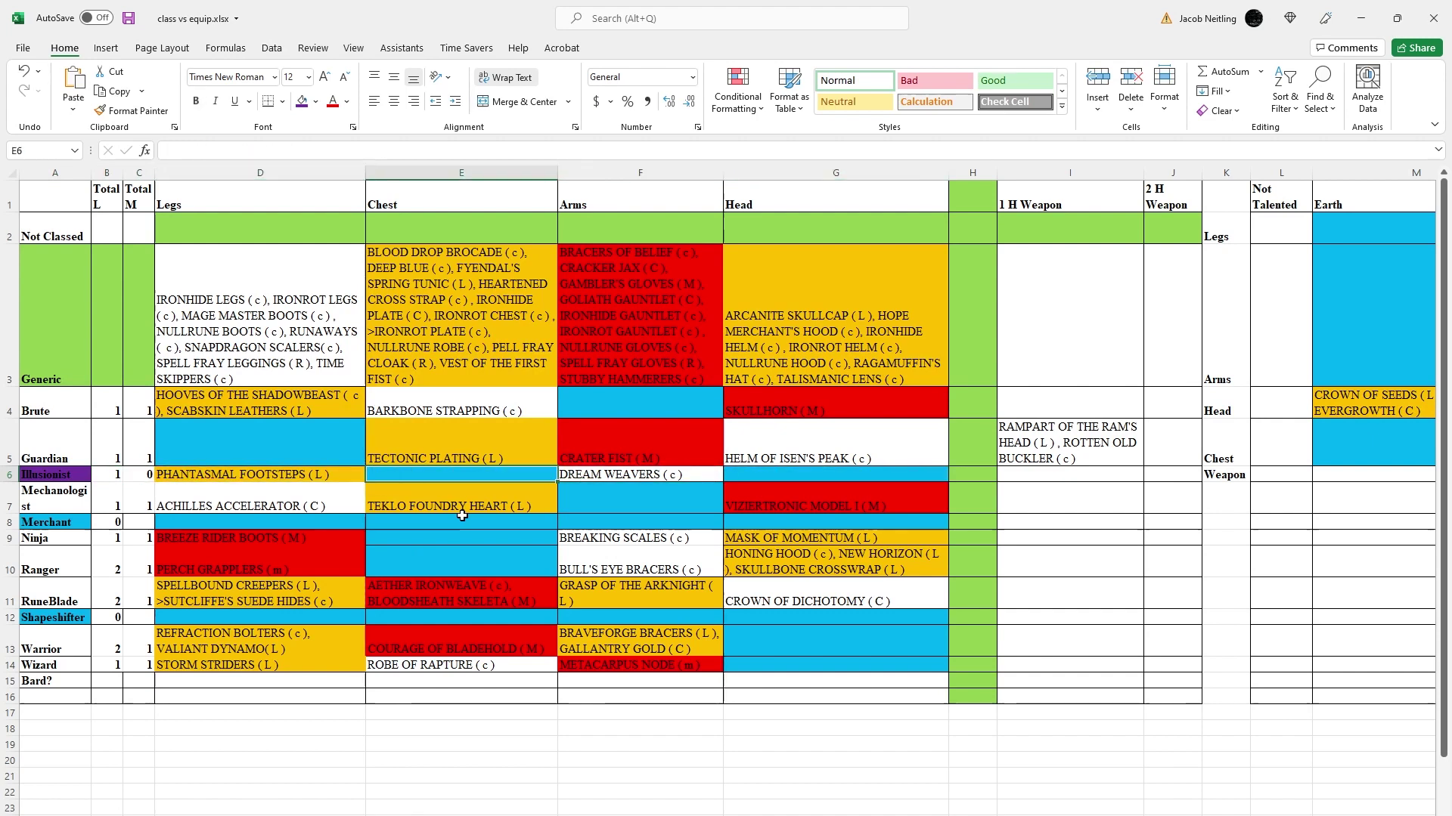
key(Right)
key(Left)
key(Right)
key(Right)
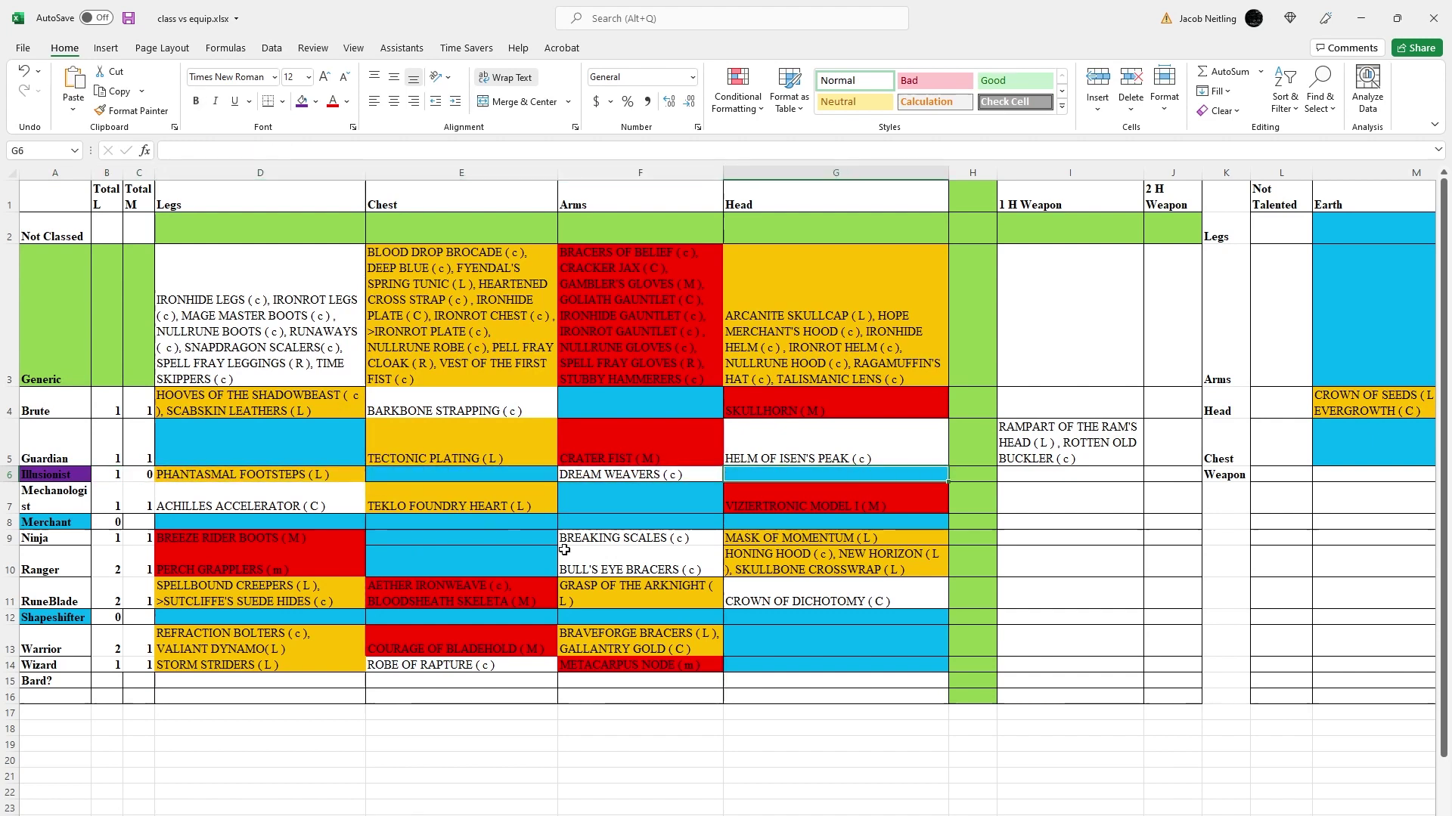
Follow the Head column from the Illusionist row down to the Warrior row
key(Down)
key(Down)
key(Down)
key(Down)
key(Down)
key(Down)
key(Down)
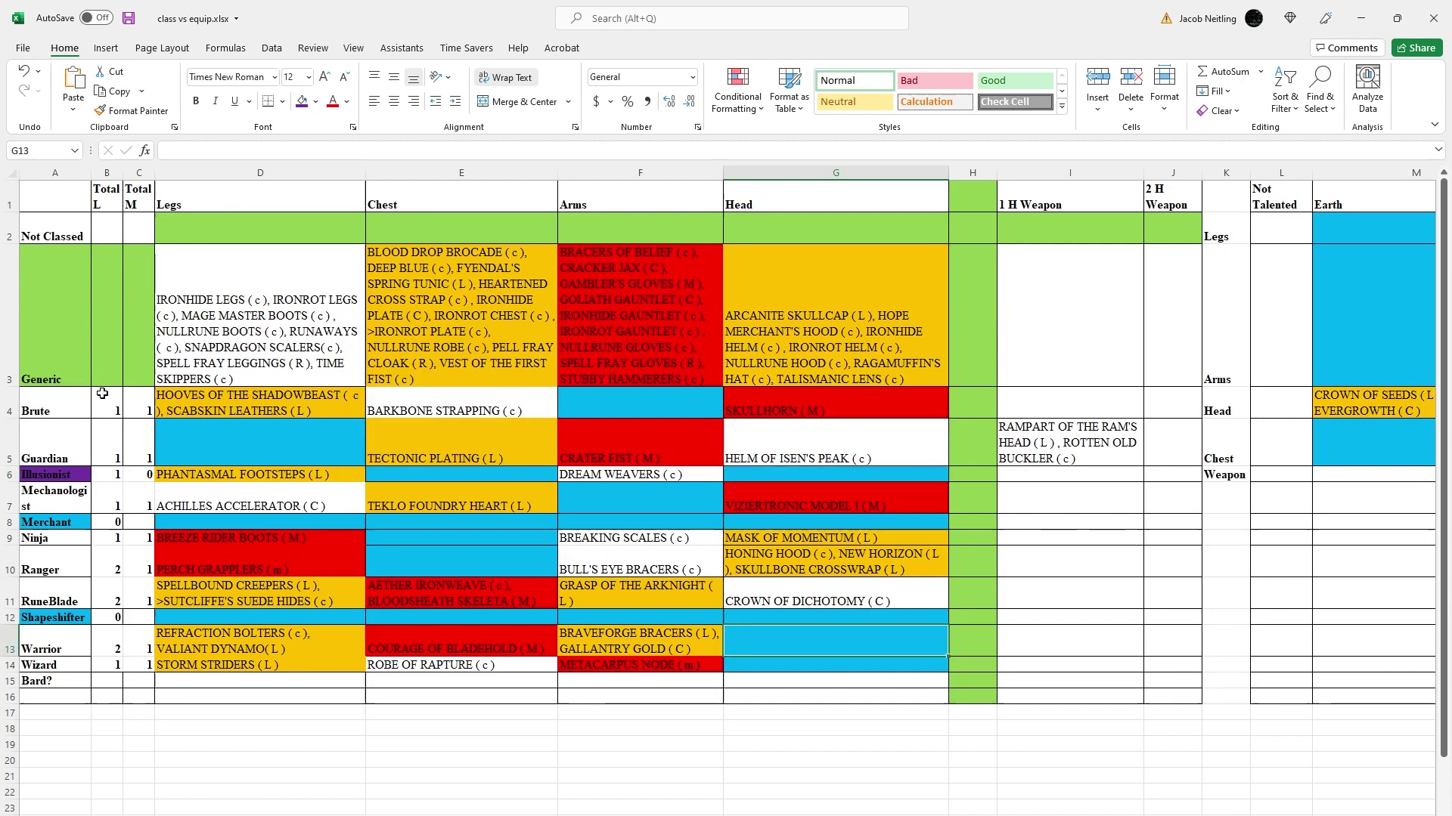
Review the Total L column for all classes, going from Brute through Illusionist and Merchant to Ranger
drag(110, 400, 117, 689)
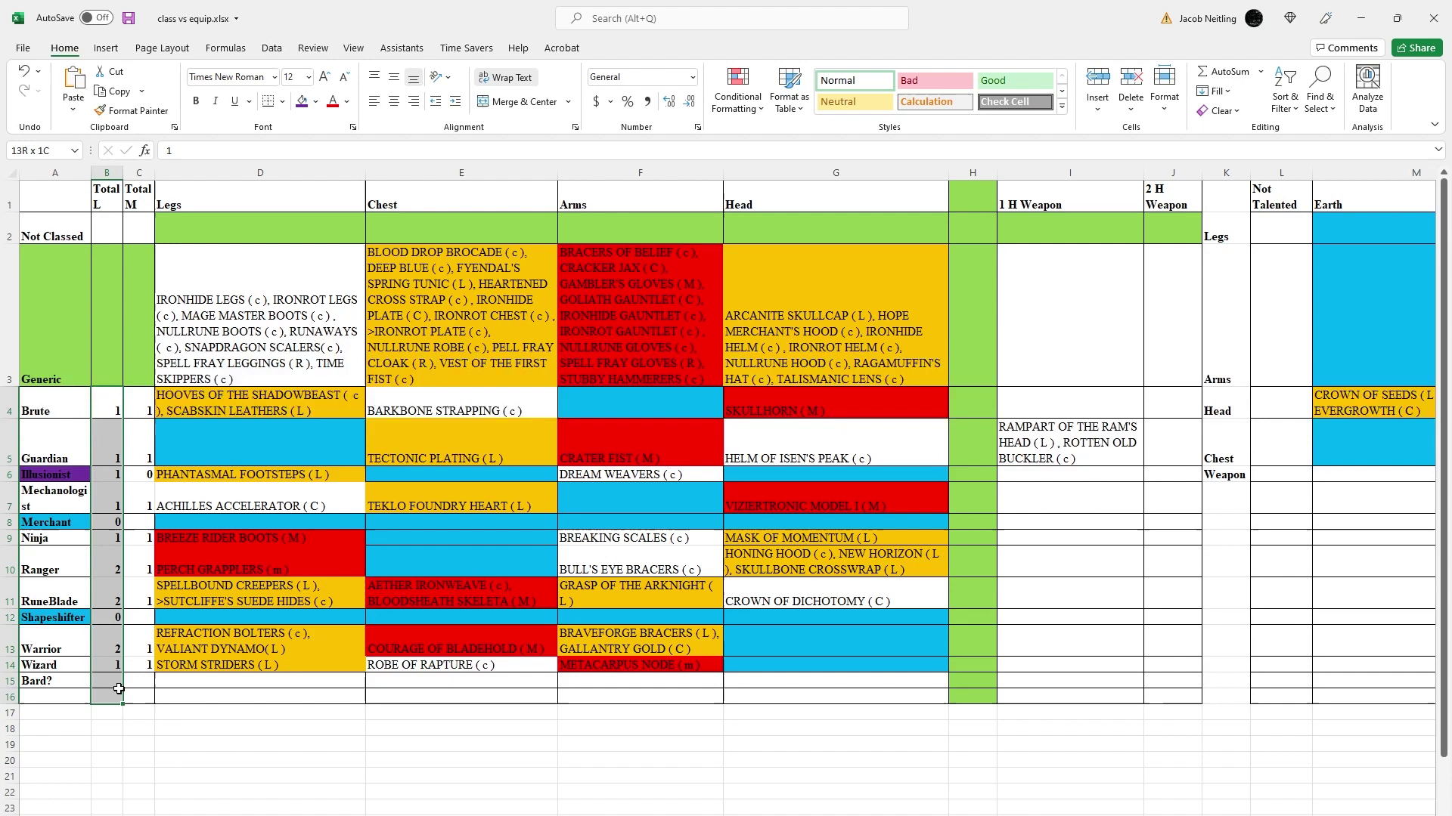
click(111, 406)
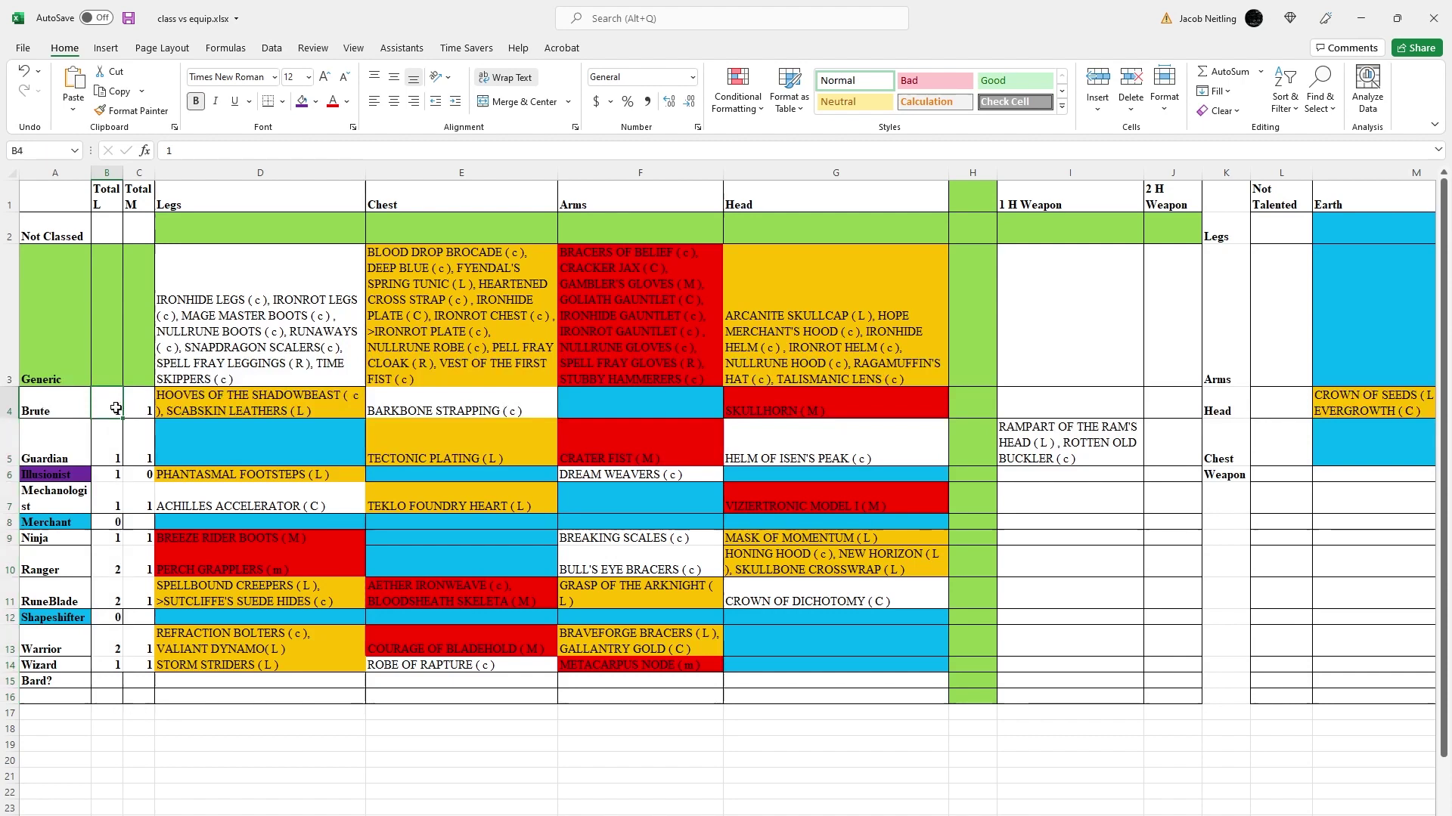
click(115, 474)
key(Down)
key(Down)
key(Down)
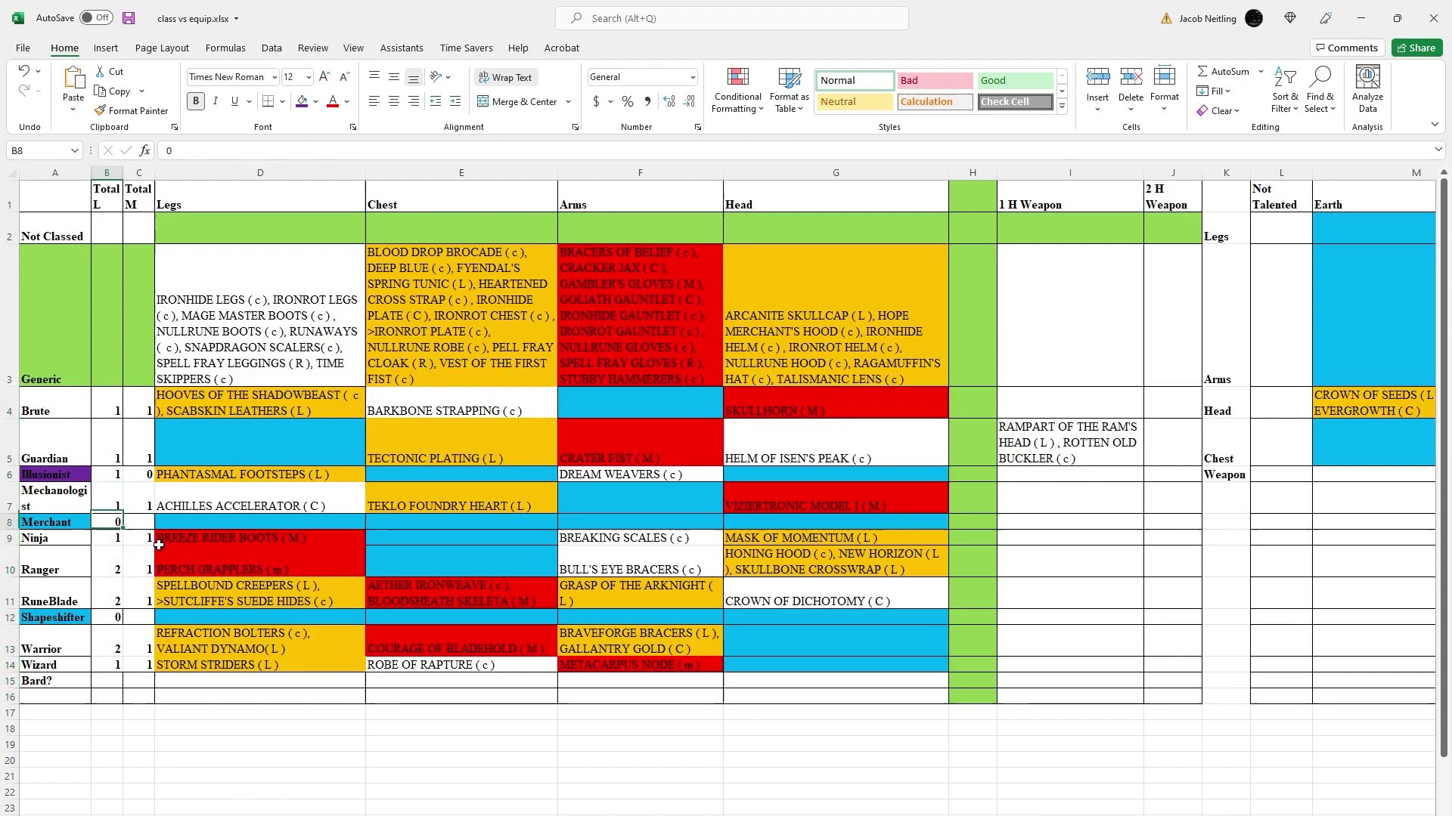
key(Down)
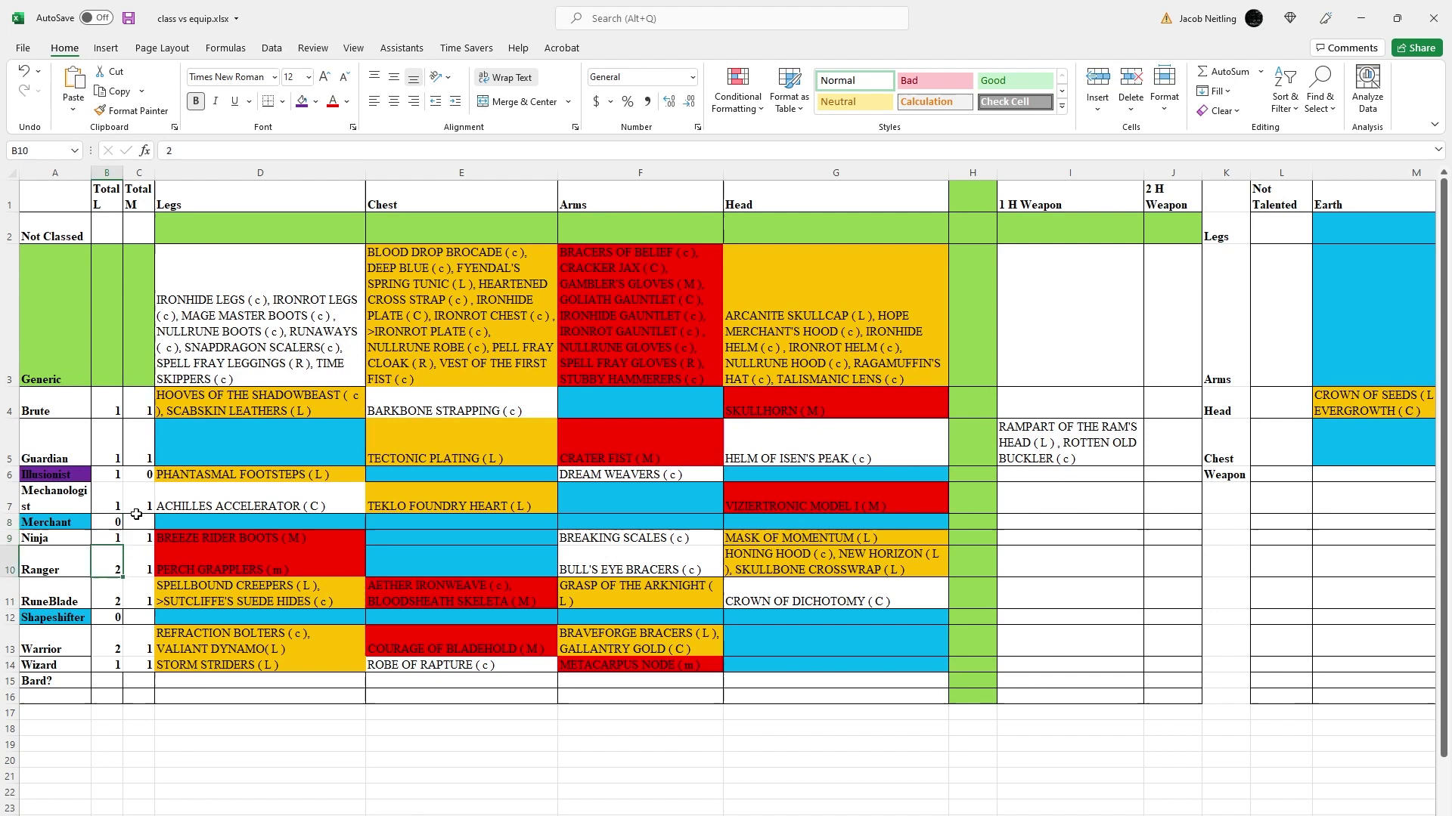
Examine the Merchant row across its equipment slots and back to the class name
click(115, 520)
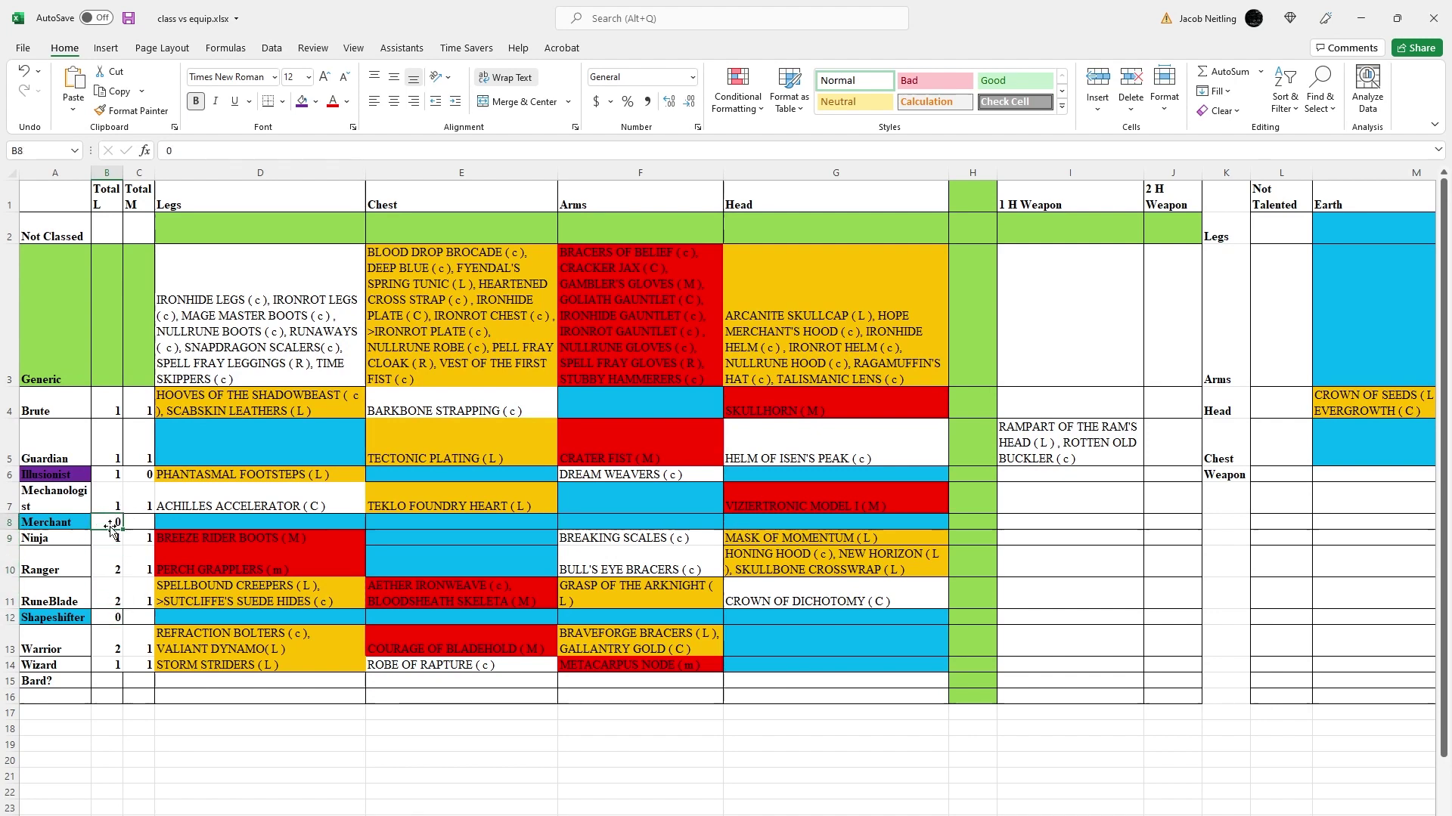
key(Right)
key(Right)
key(Right)
key(Right)
key(Right)
key(Right)
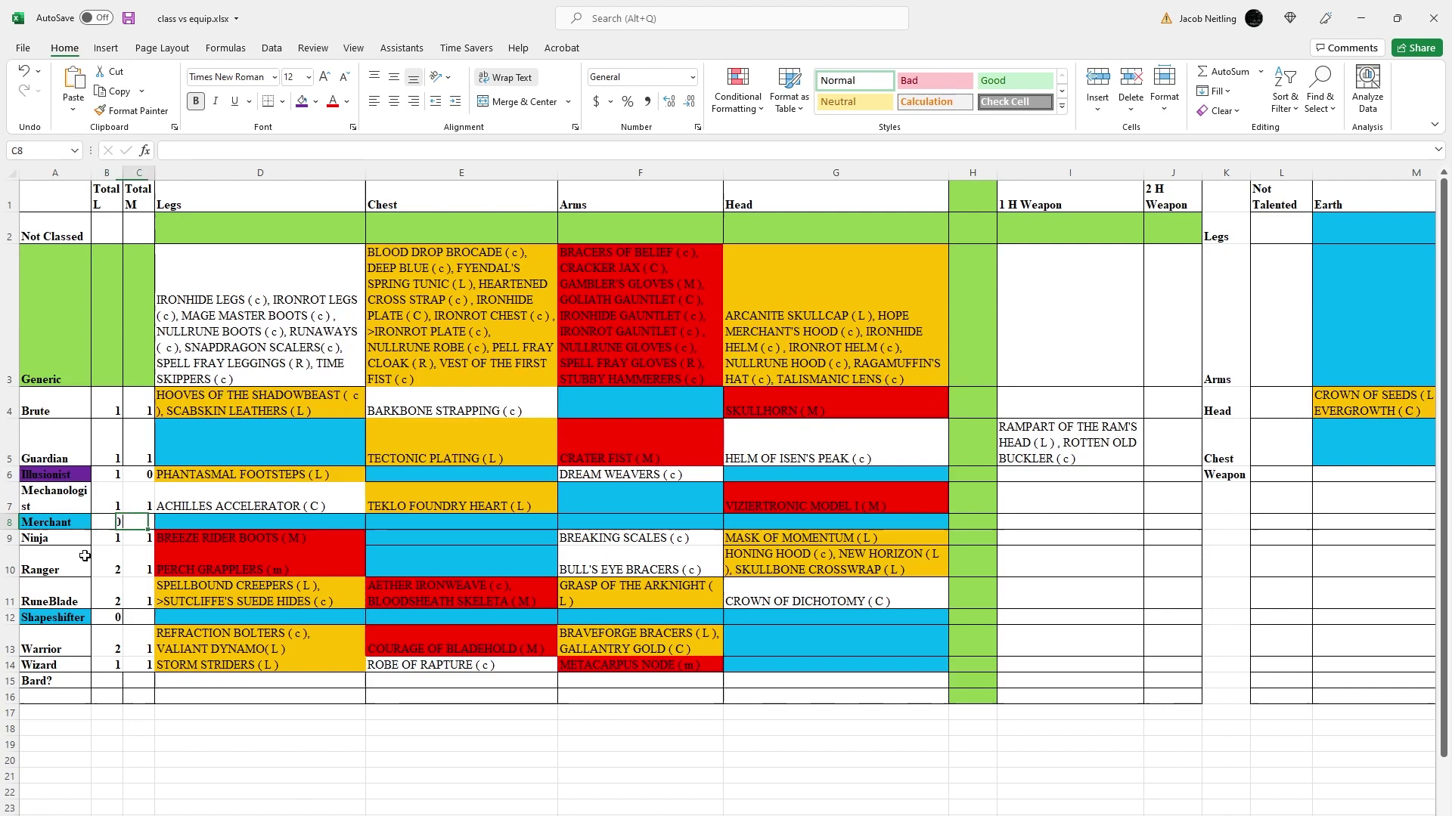
key(Left)
key(Left)
key(Left)
key(Left)
key(Left)
Look through the Generic row from the Legs slot across to the 2 H Weapon column
click(273, 309)
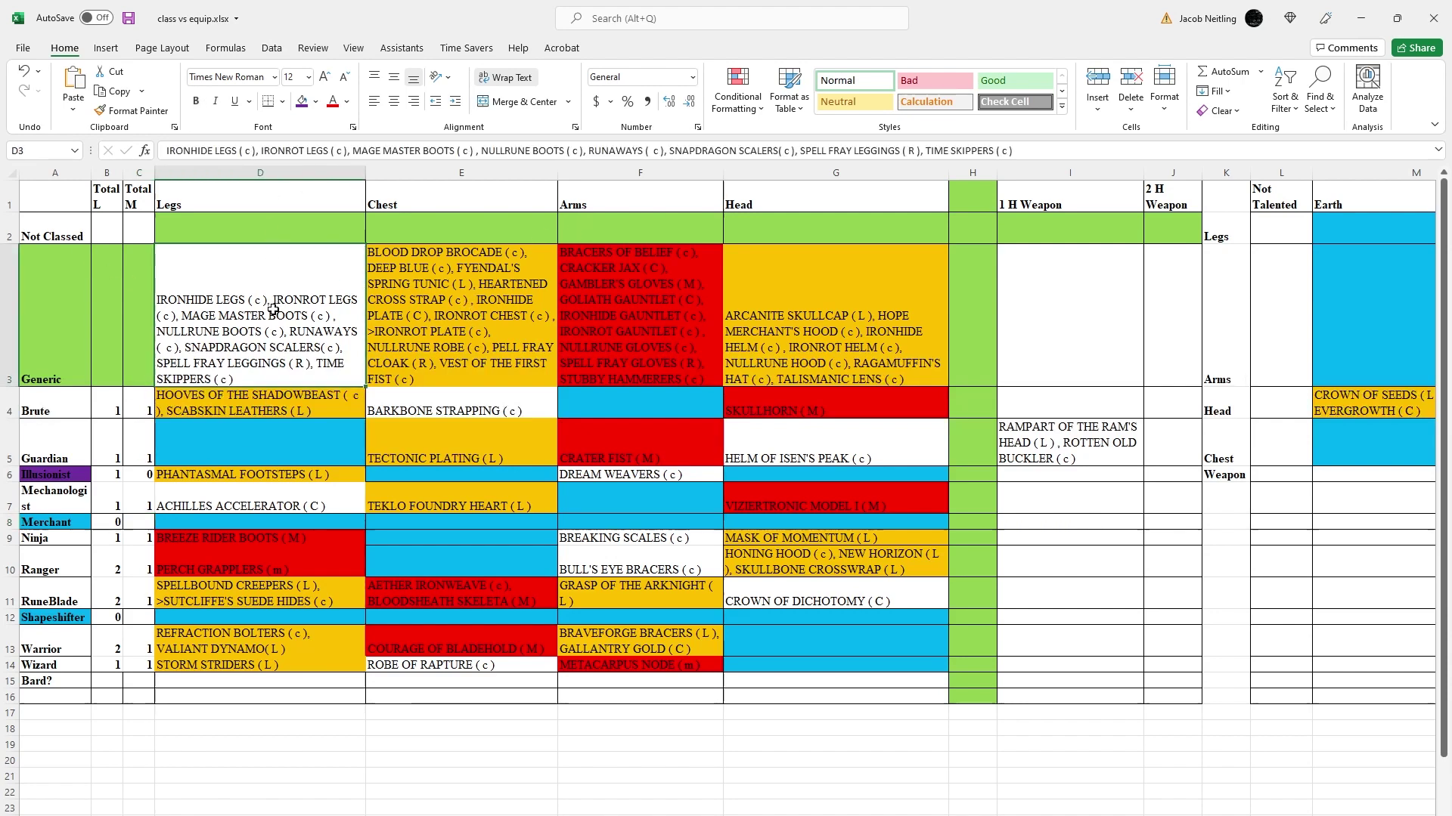
key(Right)
key(Right)
key(Right)
key(Right)
key(Right)
key(Right)
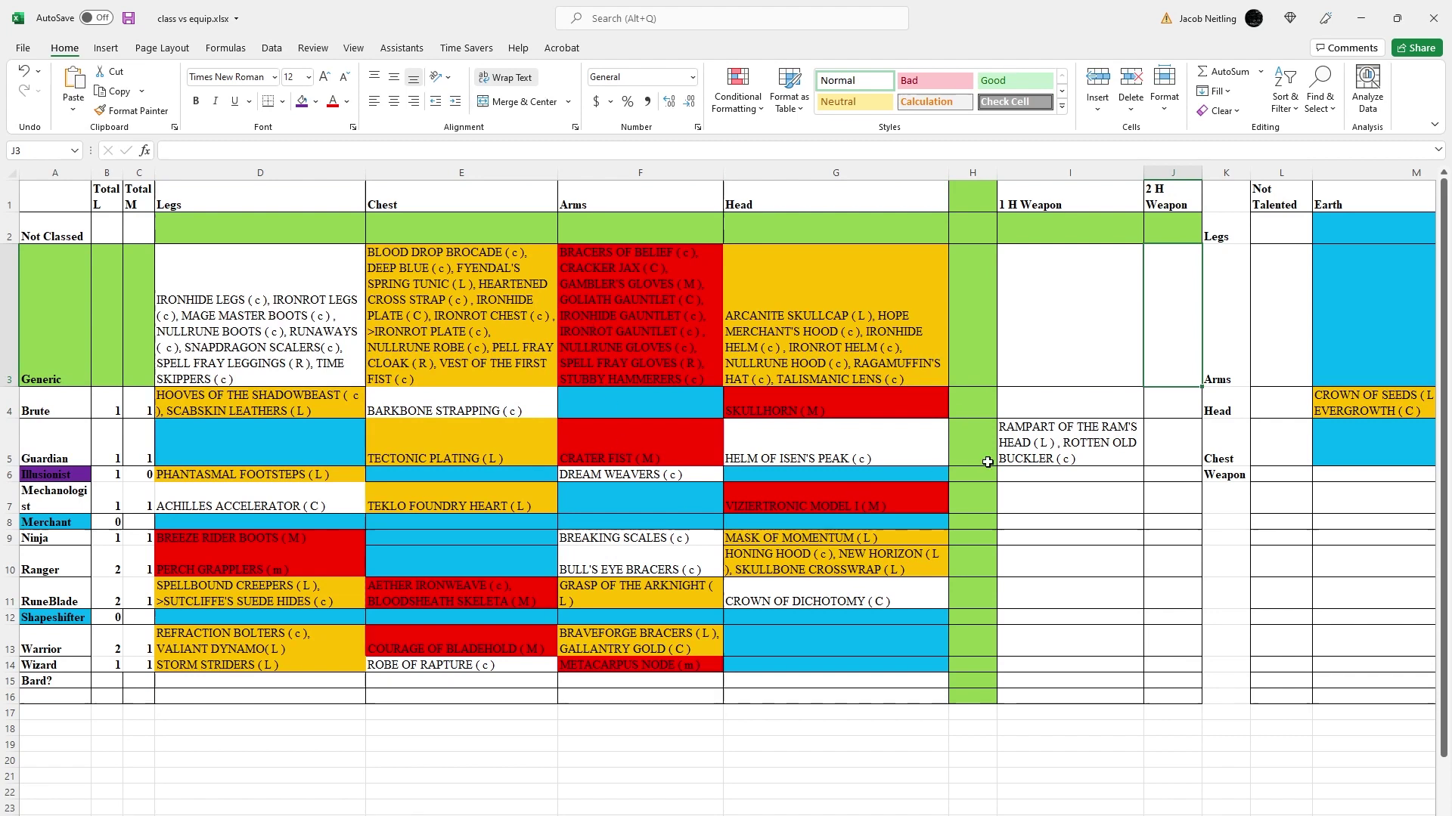
Fill the Guardian 1 H Weapon cell I5 with the standard orange color used for legendary equipment
click(1045, 431)
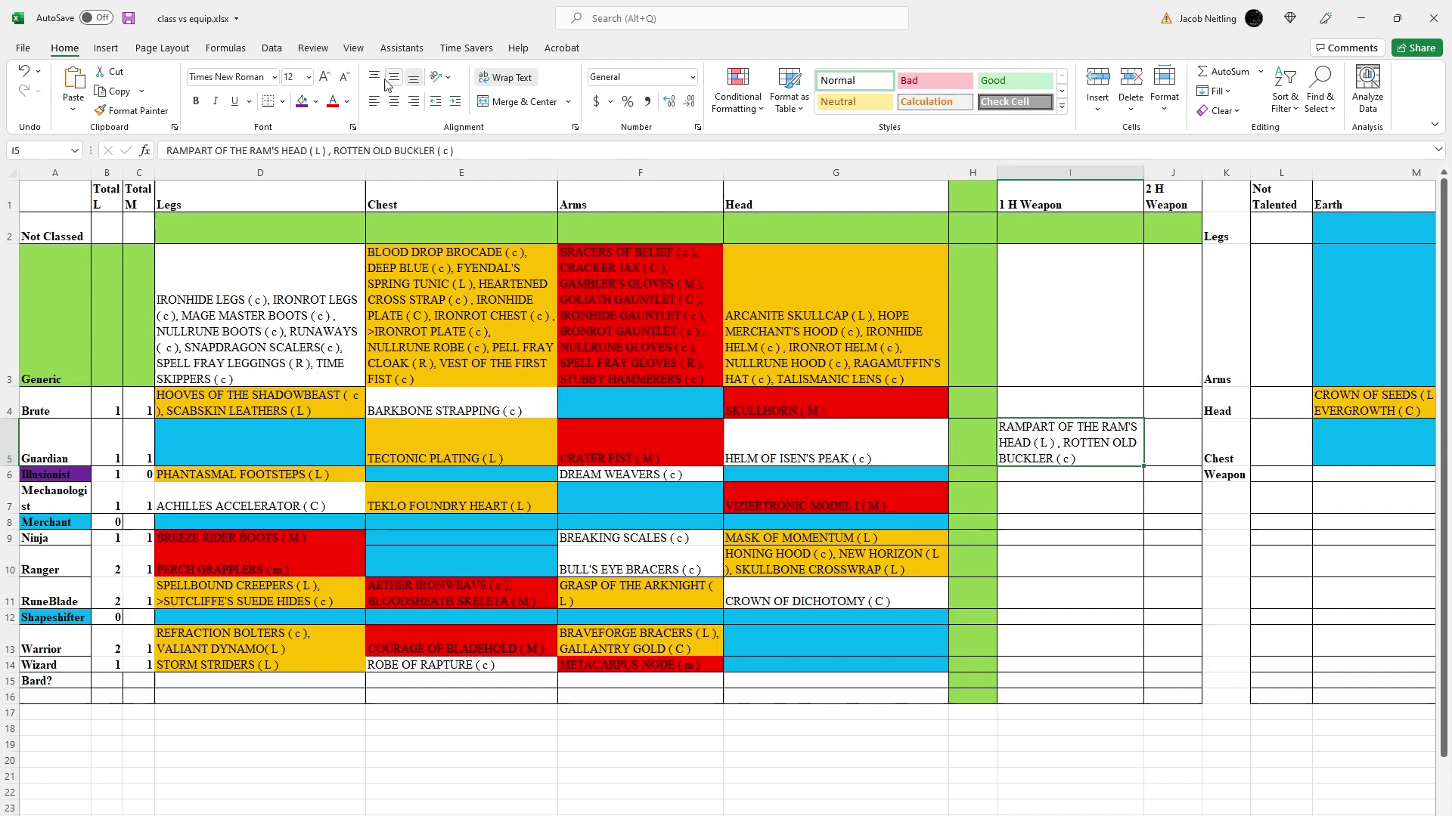
click(302, 101)
click(316, 102)
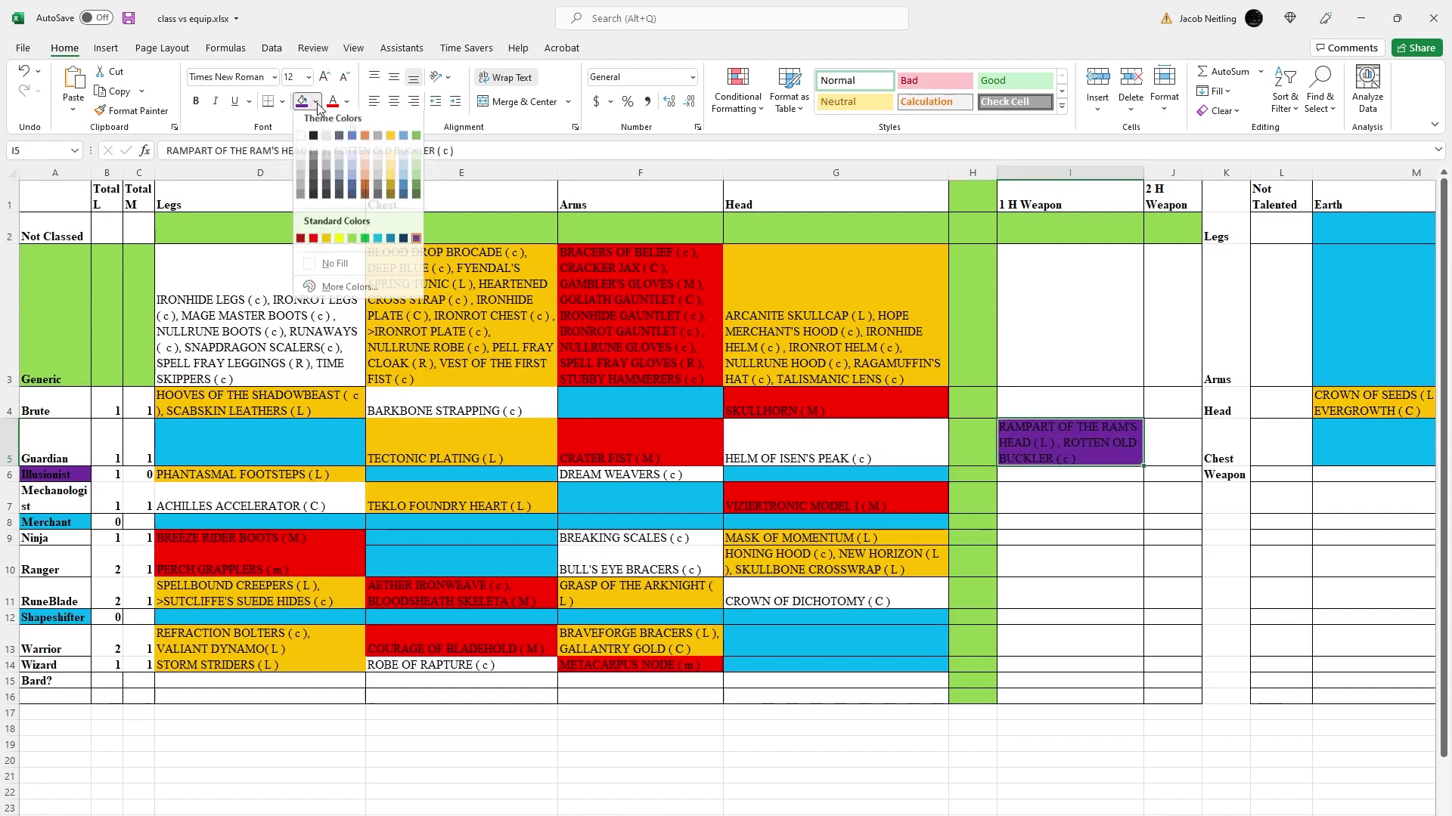
click(326, 238)
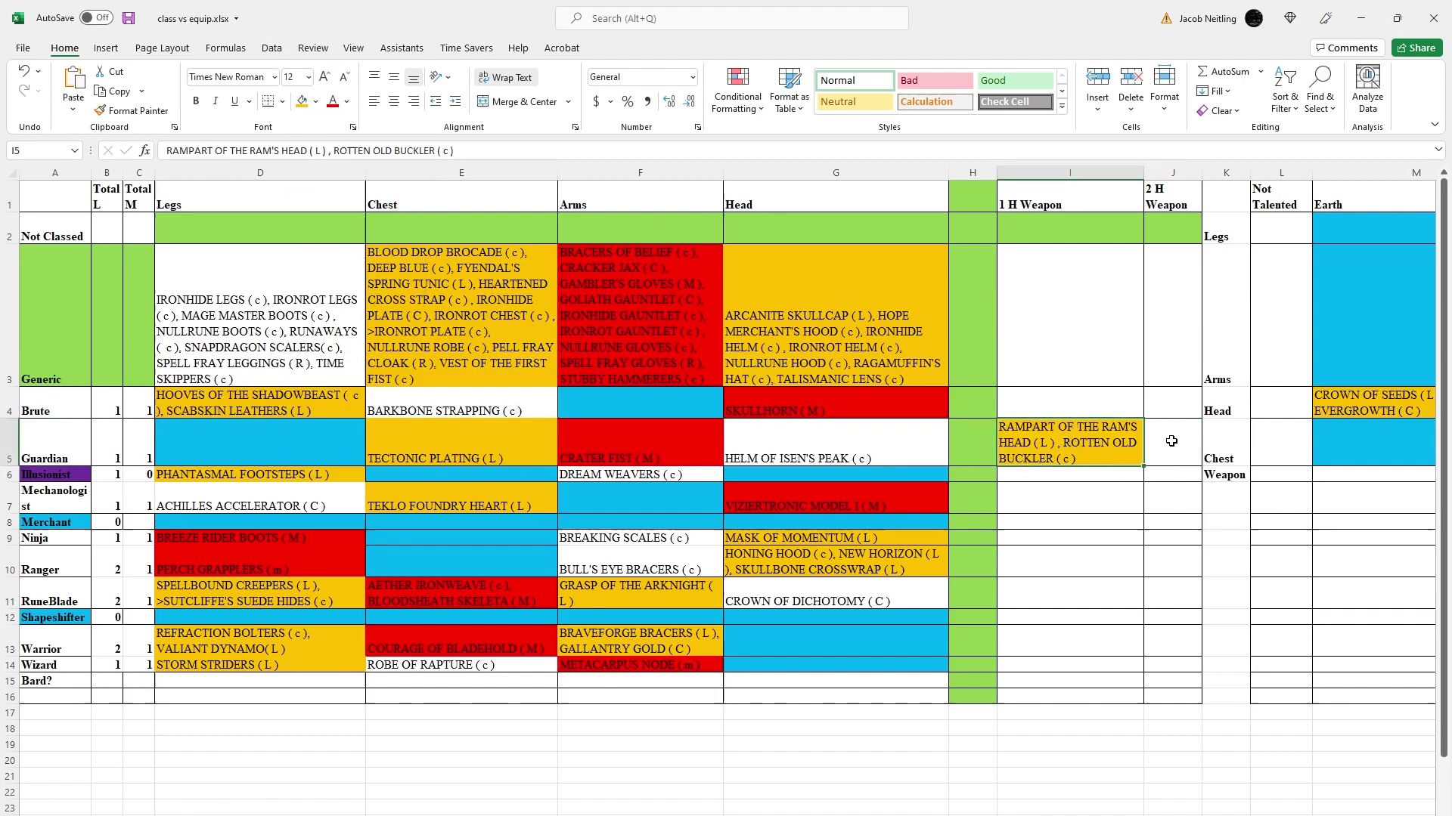
Examine row 5 from the Guardian 1 H Weapon cell across the talent columns to the Shadow chest slot
key(Right)
key(Left)
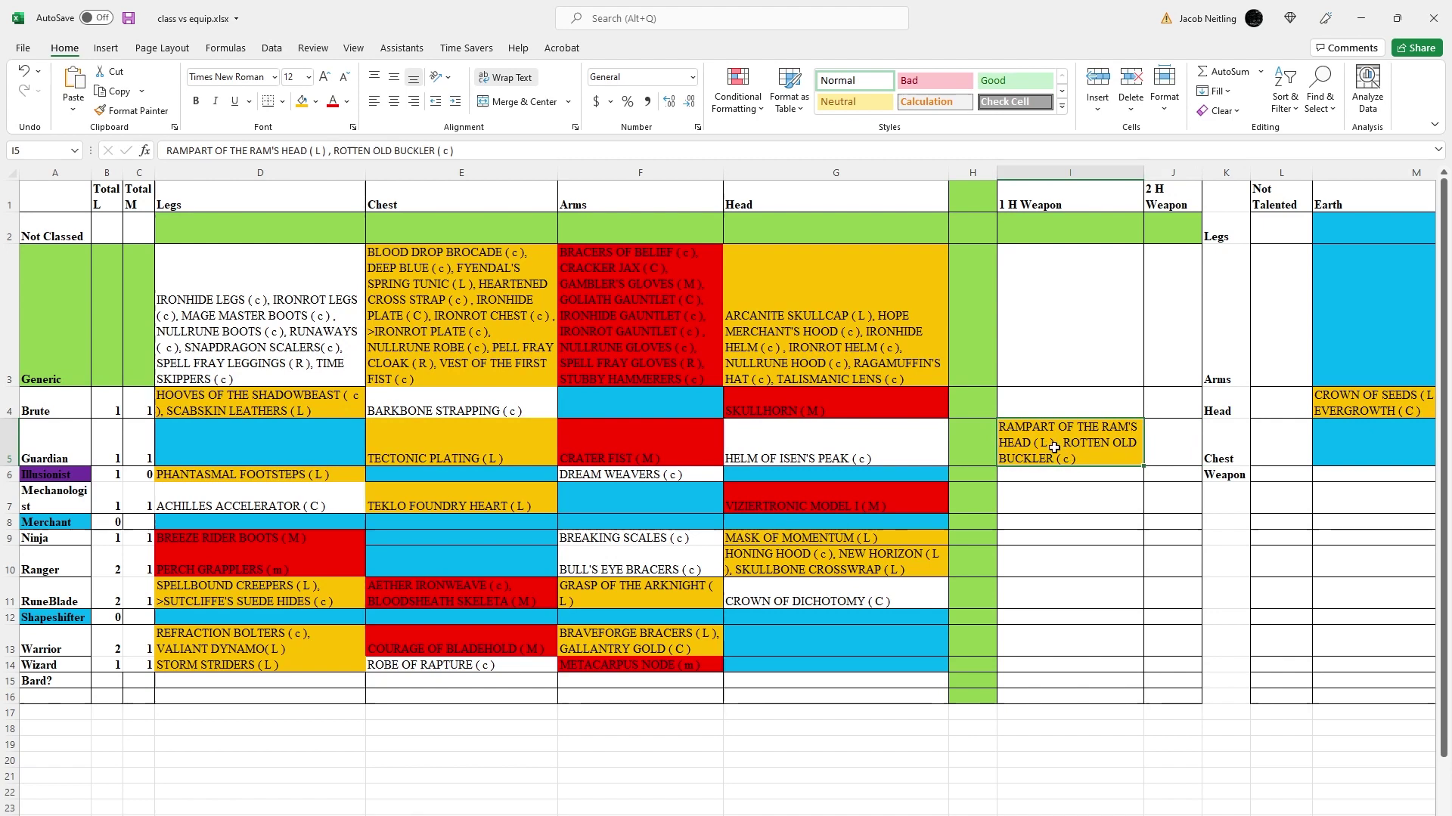
key(Right)
key(Right)
key(Right)
key(Right)
key(Right)
key(Right)
key(Right)
key(Right)
key(Right)
key(Right)
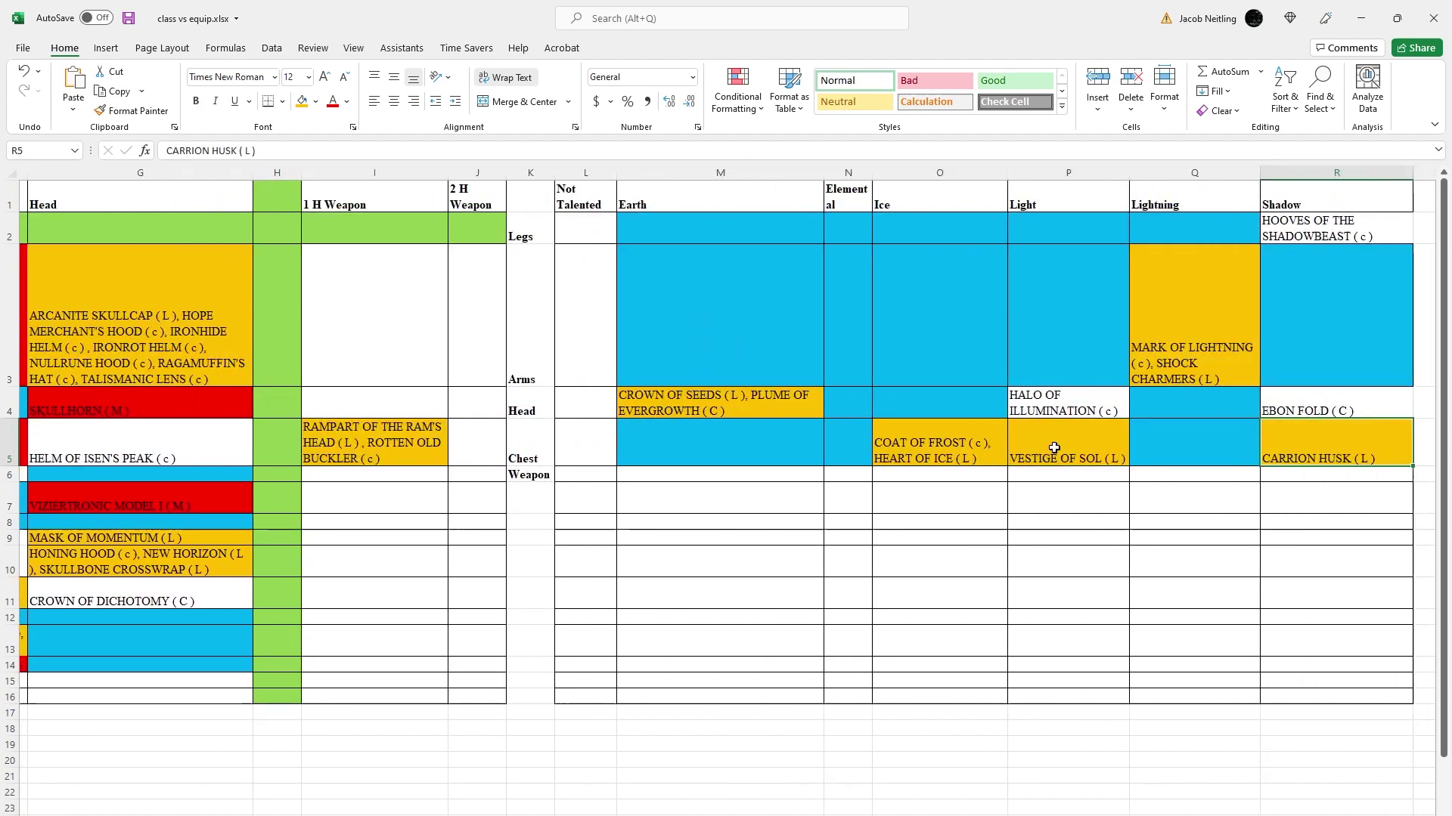
Review the slot labels in column K of the talent table, from Legs down to Weapon
click(291, 229)
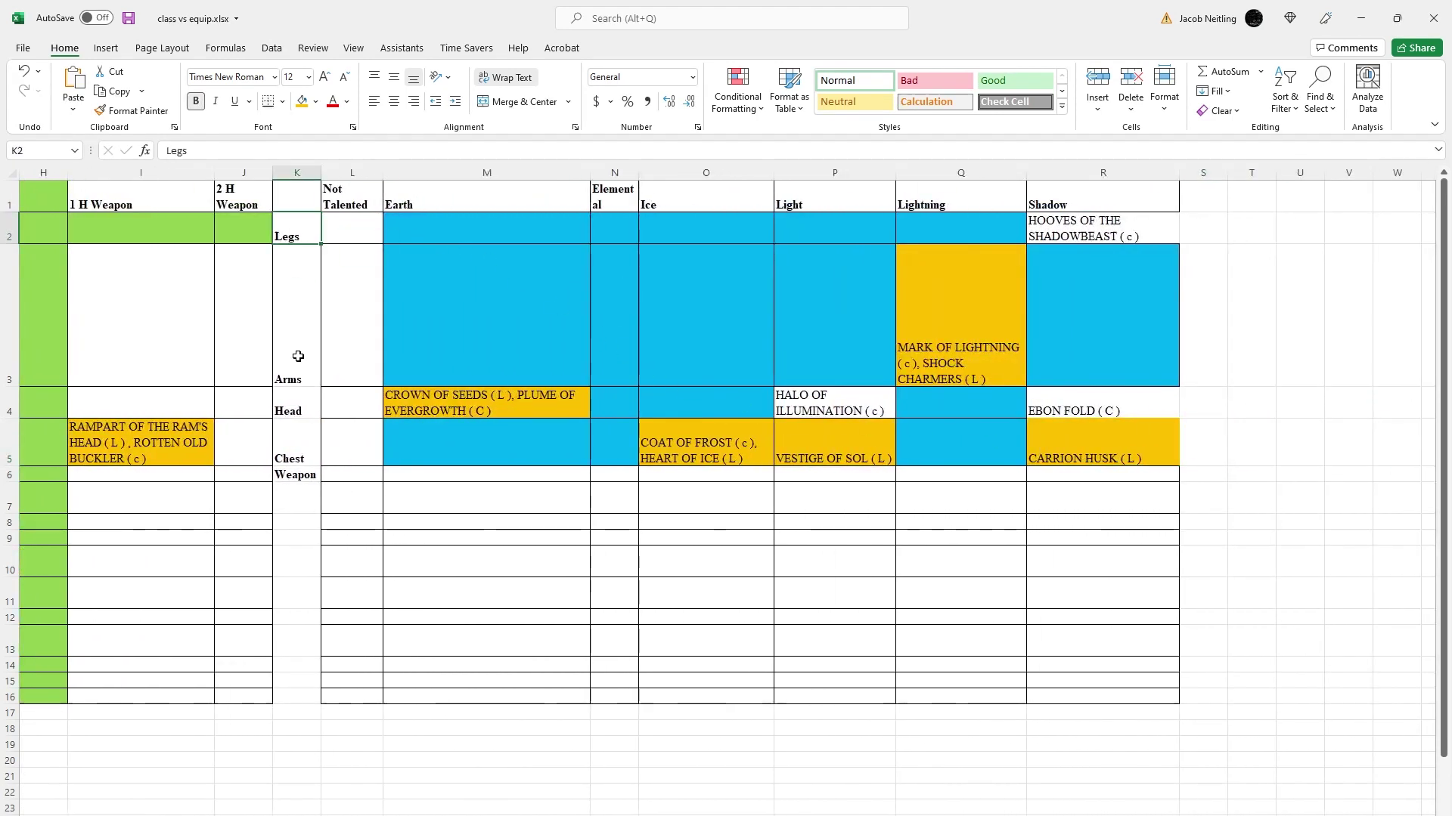
click(297, 358)
click(287, 412)
click(295, 449)
click(297, 474)
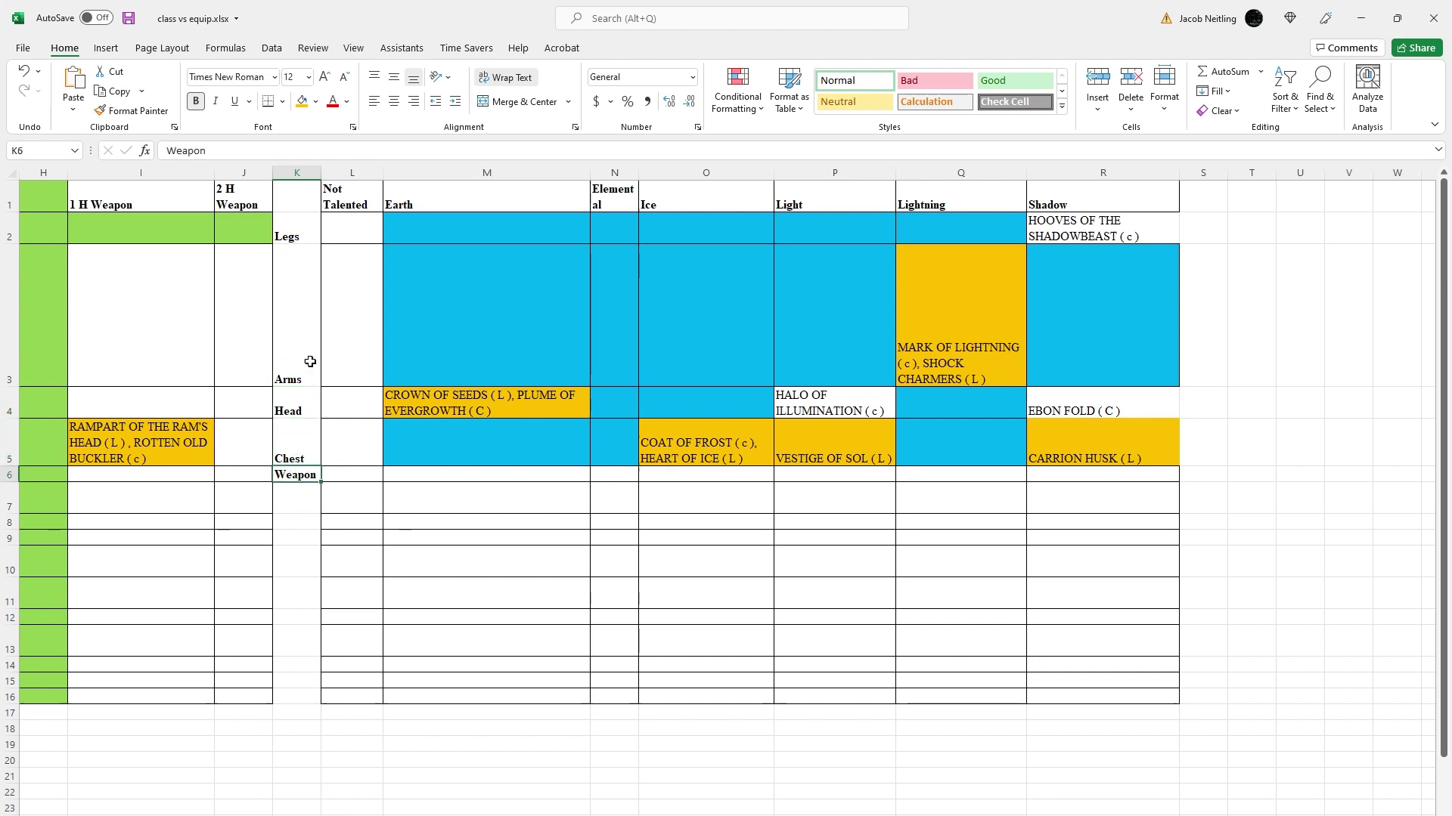
drag(297, 233, 342, 449)
Widen the Elemental column N so its header fits on one line
drag(409, 227, 693, 303)
drag(641, 175, 669, 174)
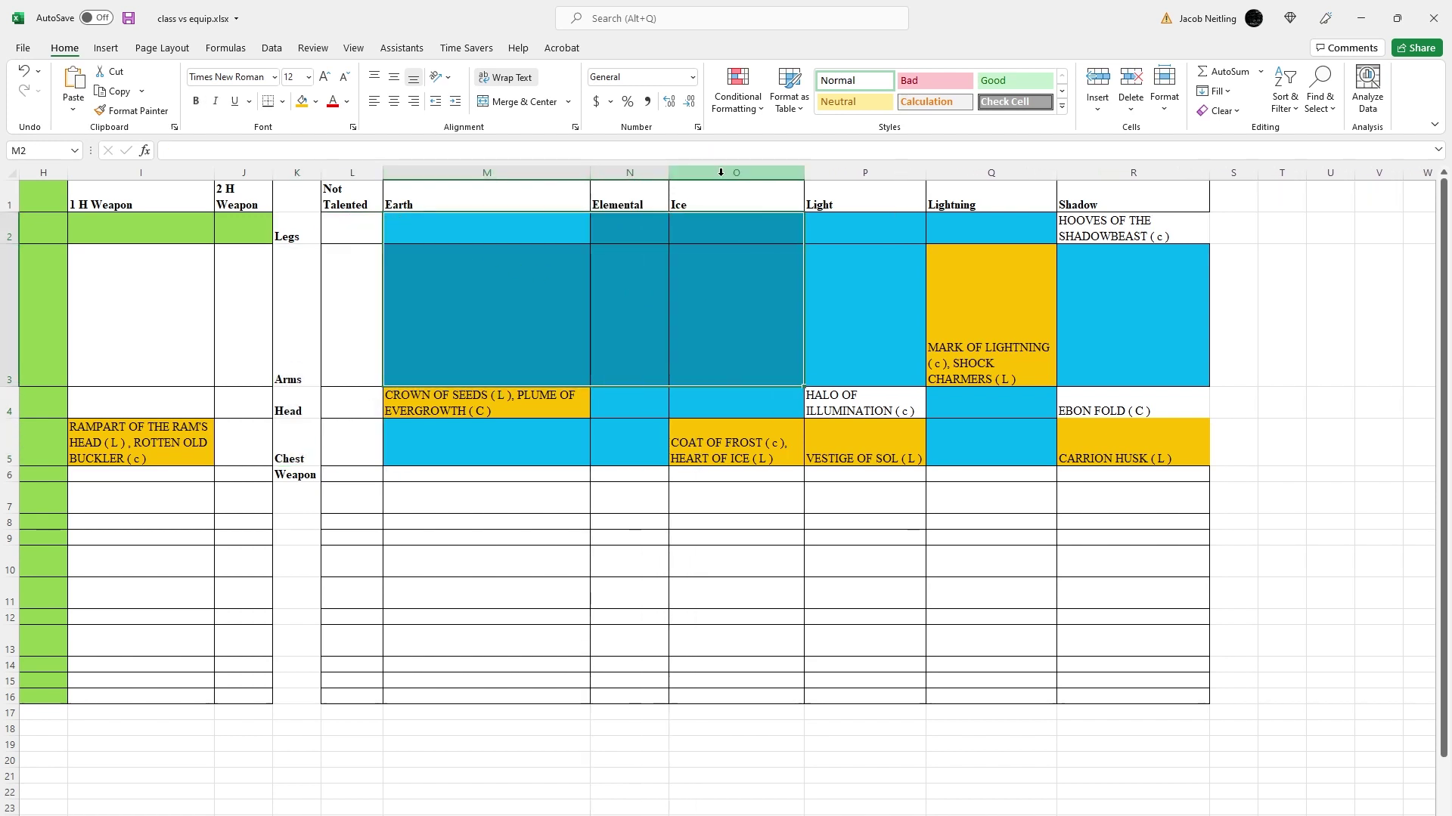
Compare the talent table's slots, checking Shadow legs and the arms cells, then the Earth-to-Lightning block and Elemental arms
click(1119, 219)
click(1069, 263)
click(812, 317)
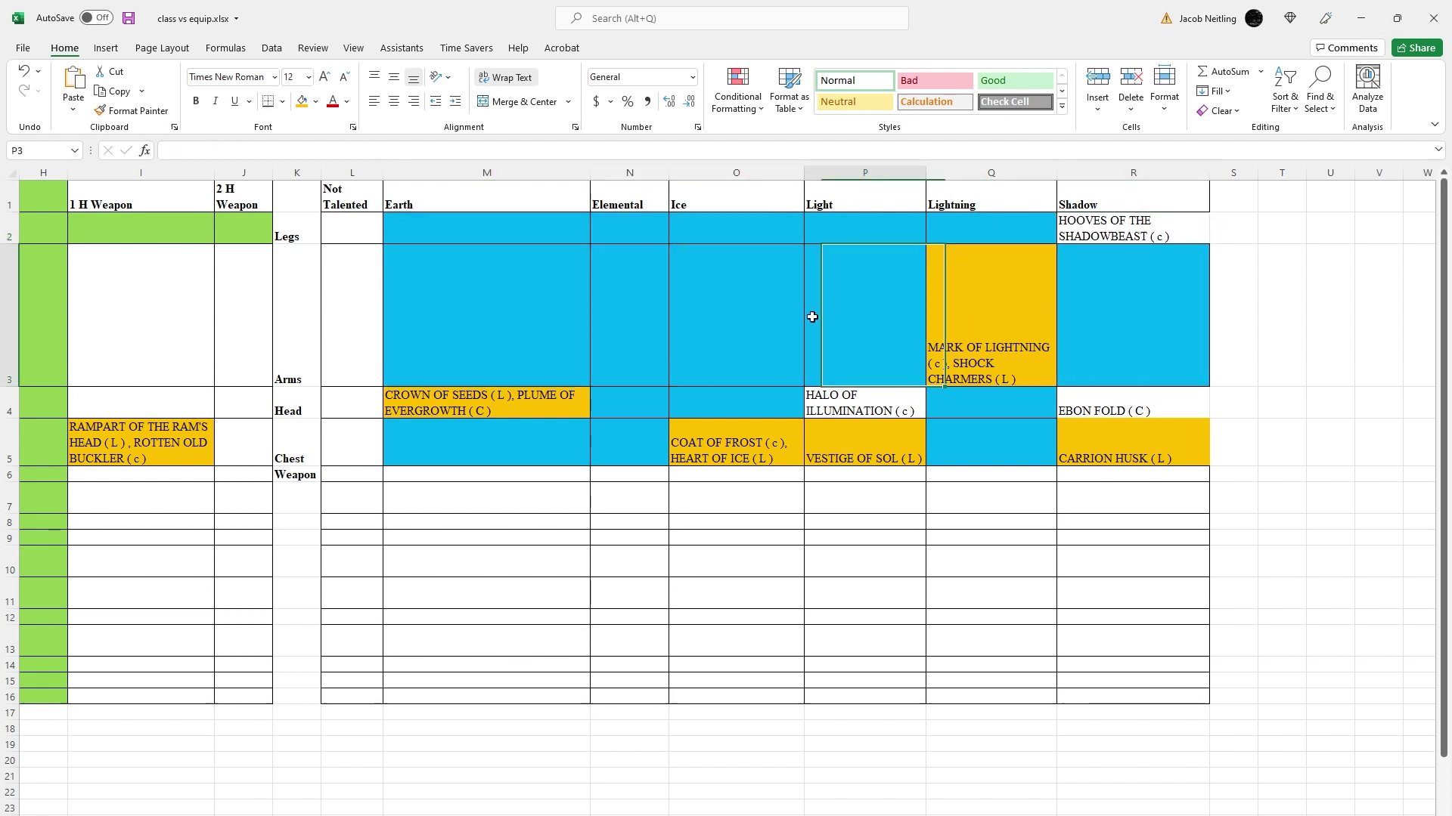
click(496, 340)
drag(488, 227, 994, 431)
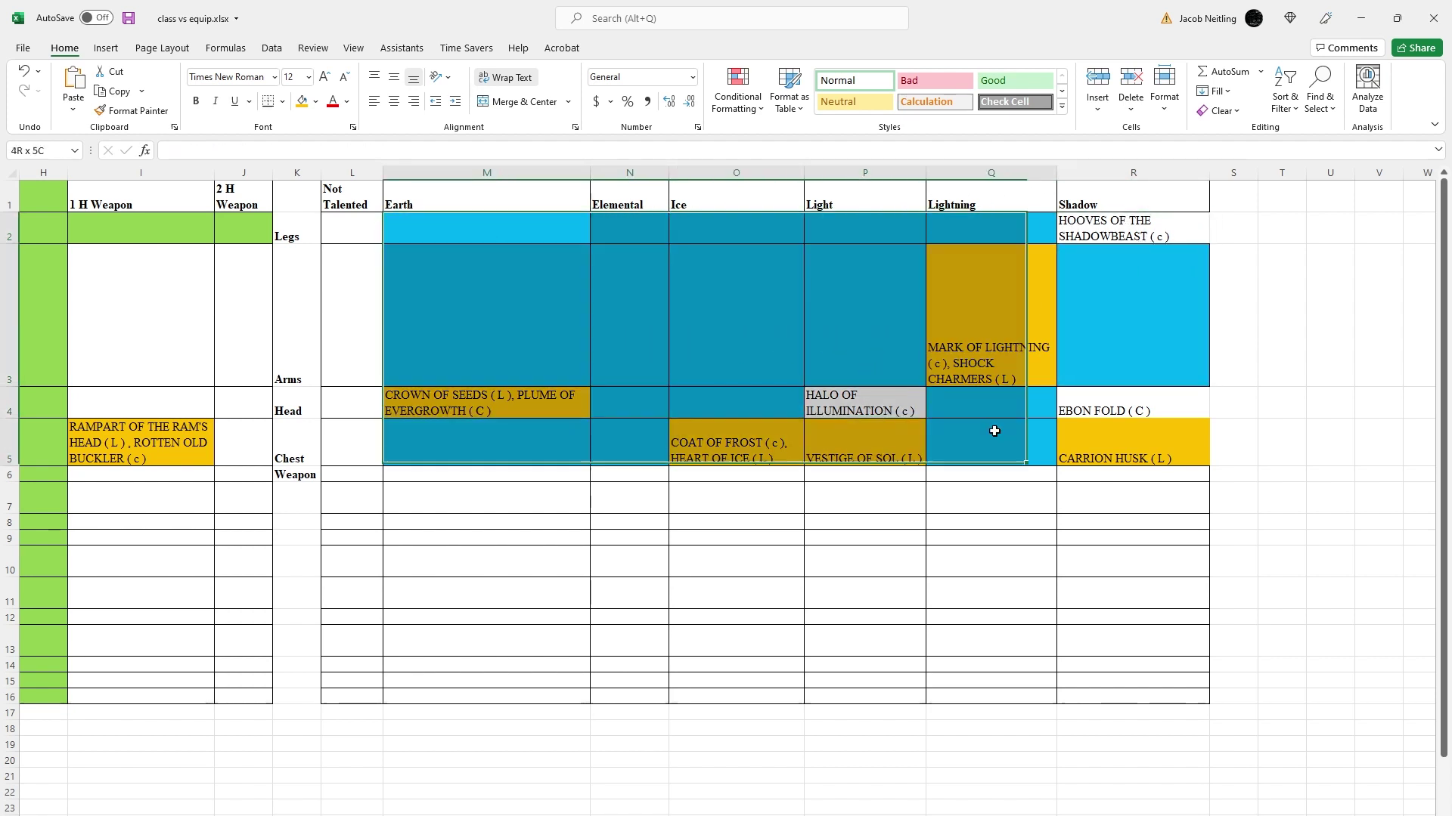
click(629, 295)
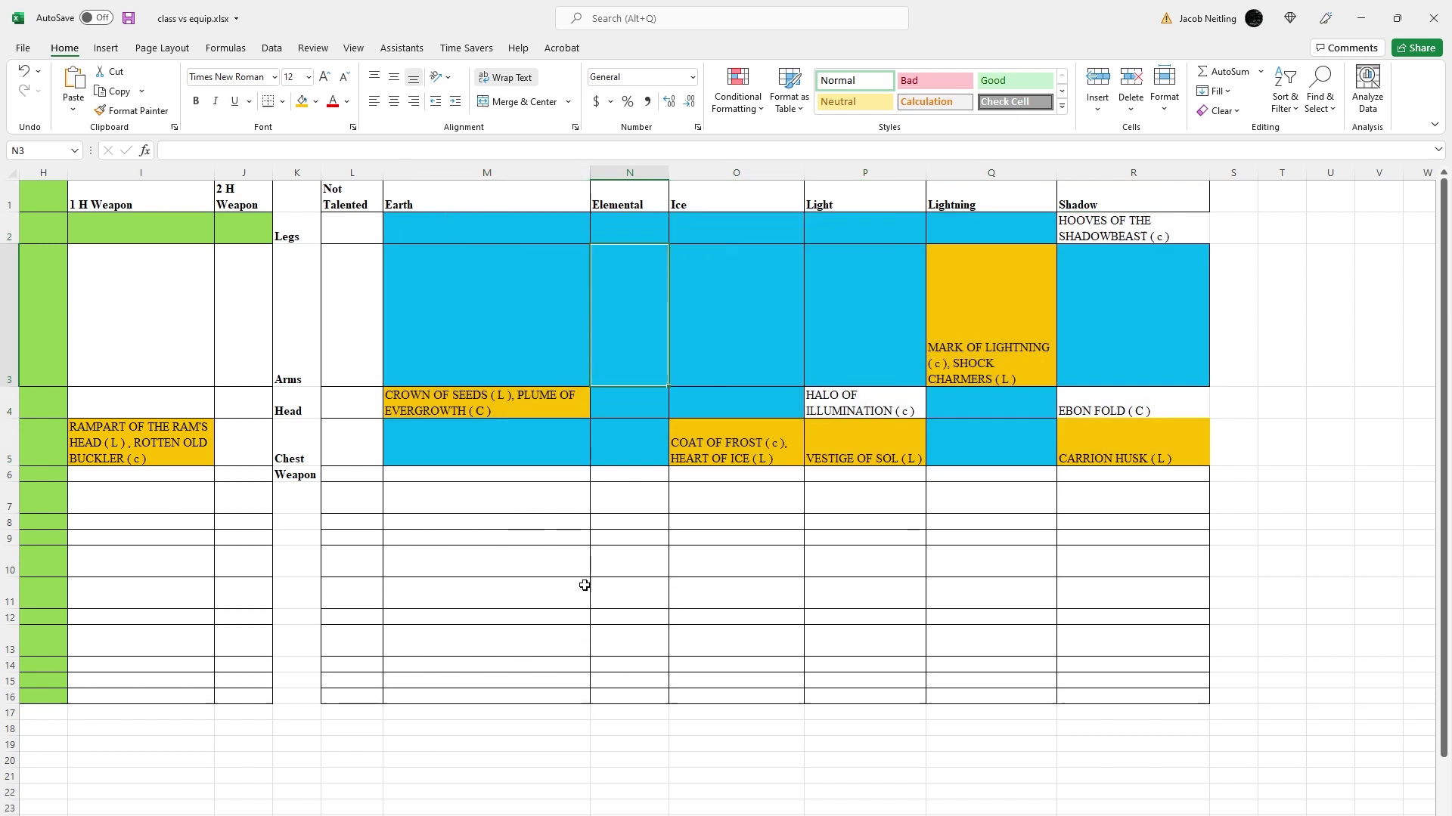
Check the Legs label in column K against the Earth legs slot in row 2
click(463, 234)
click(353, 244)
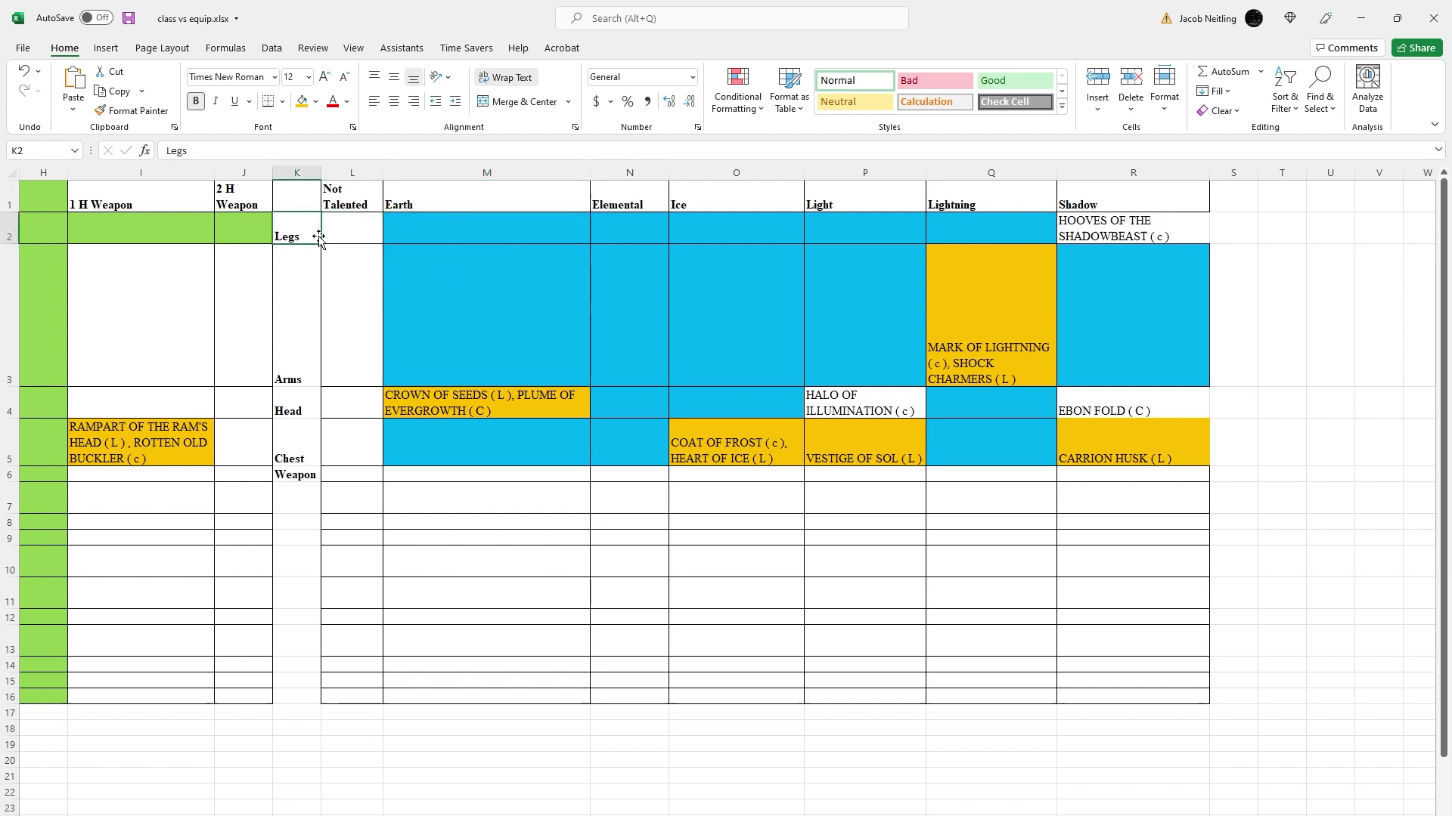
click(407, 227)
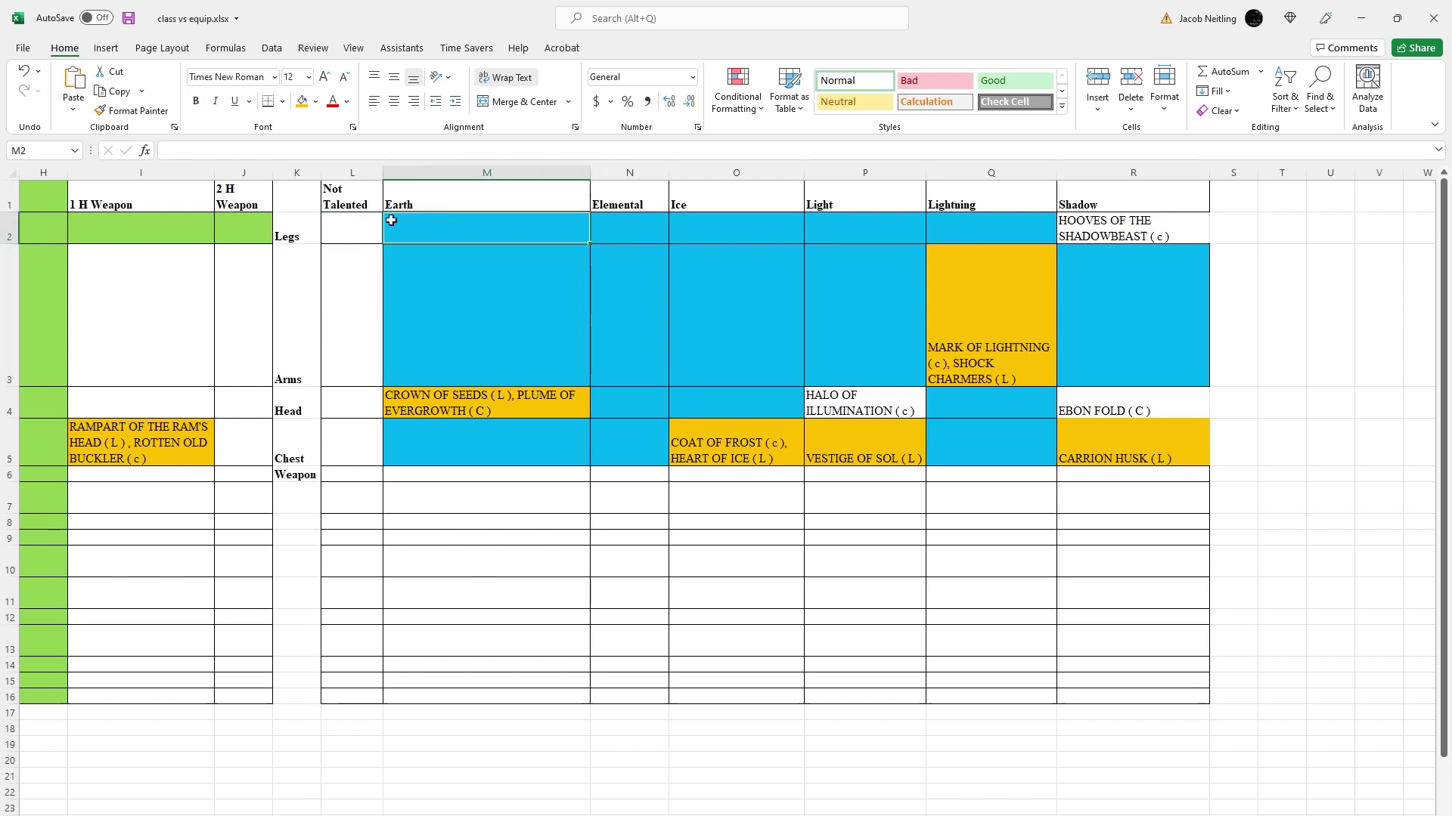
click(314, 237)
click(441, 227)
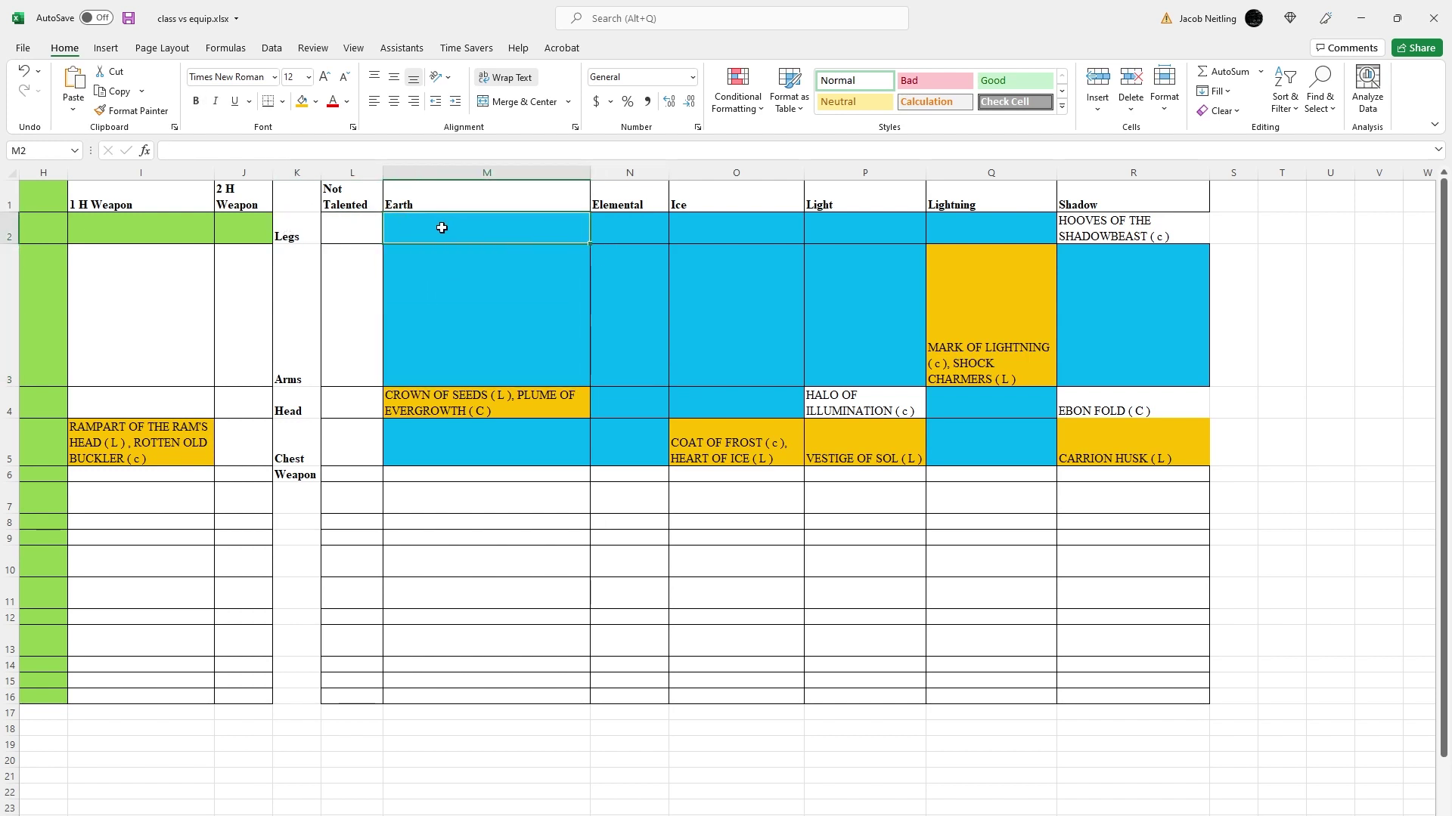
click(310, 236)
click(402, 230)
Look along row 2 from the Not Classed label through the class and talent columns to column T
key(Home)
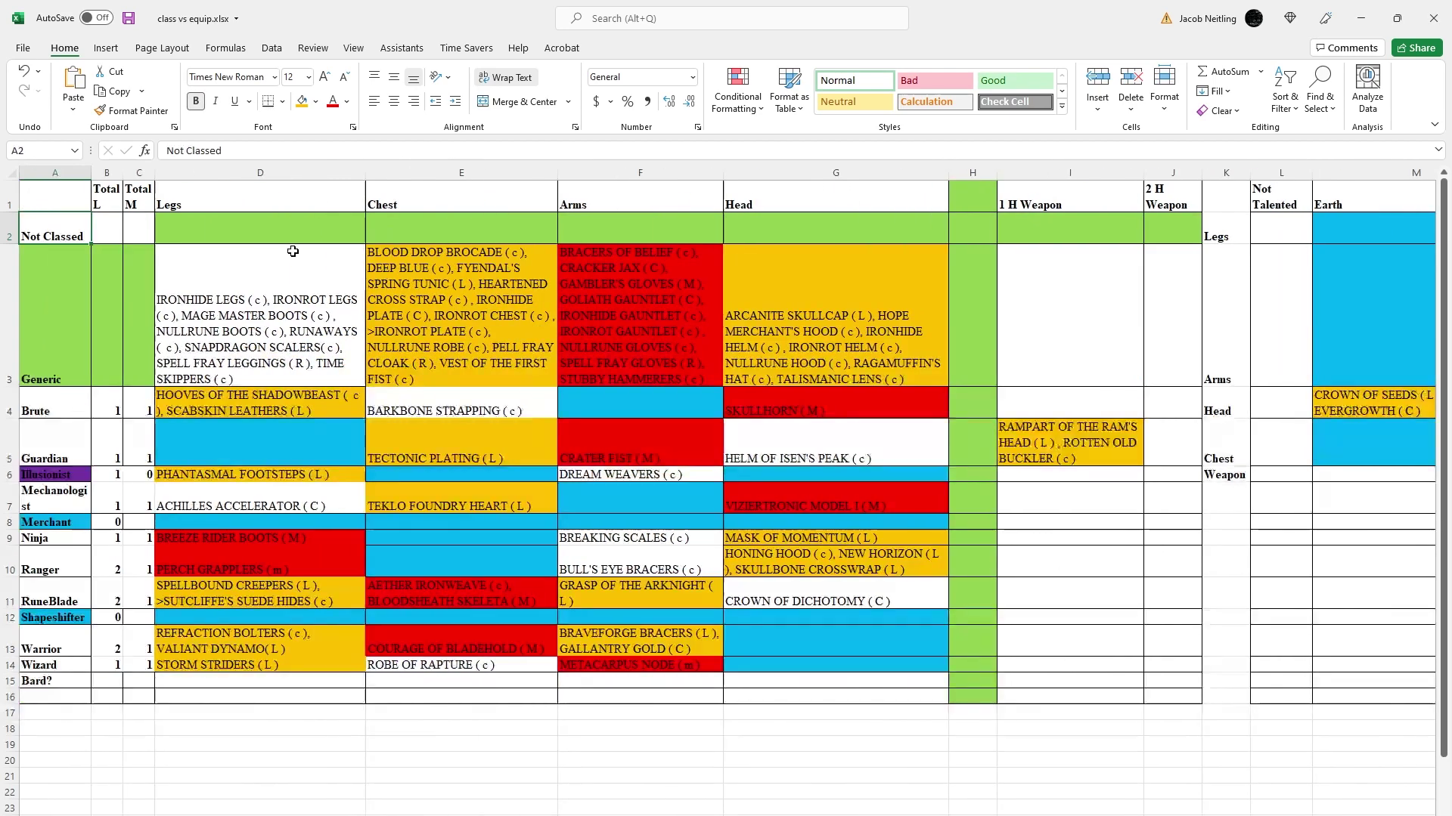
scroll(293, 251, down, 2)
scroll(292, 251, up, 2)
key(Right)
key(Right)
key(Right)
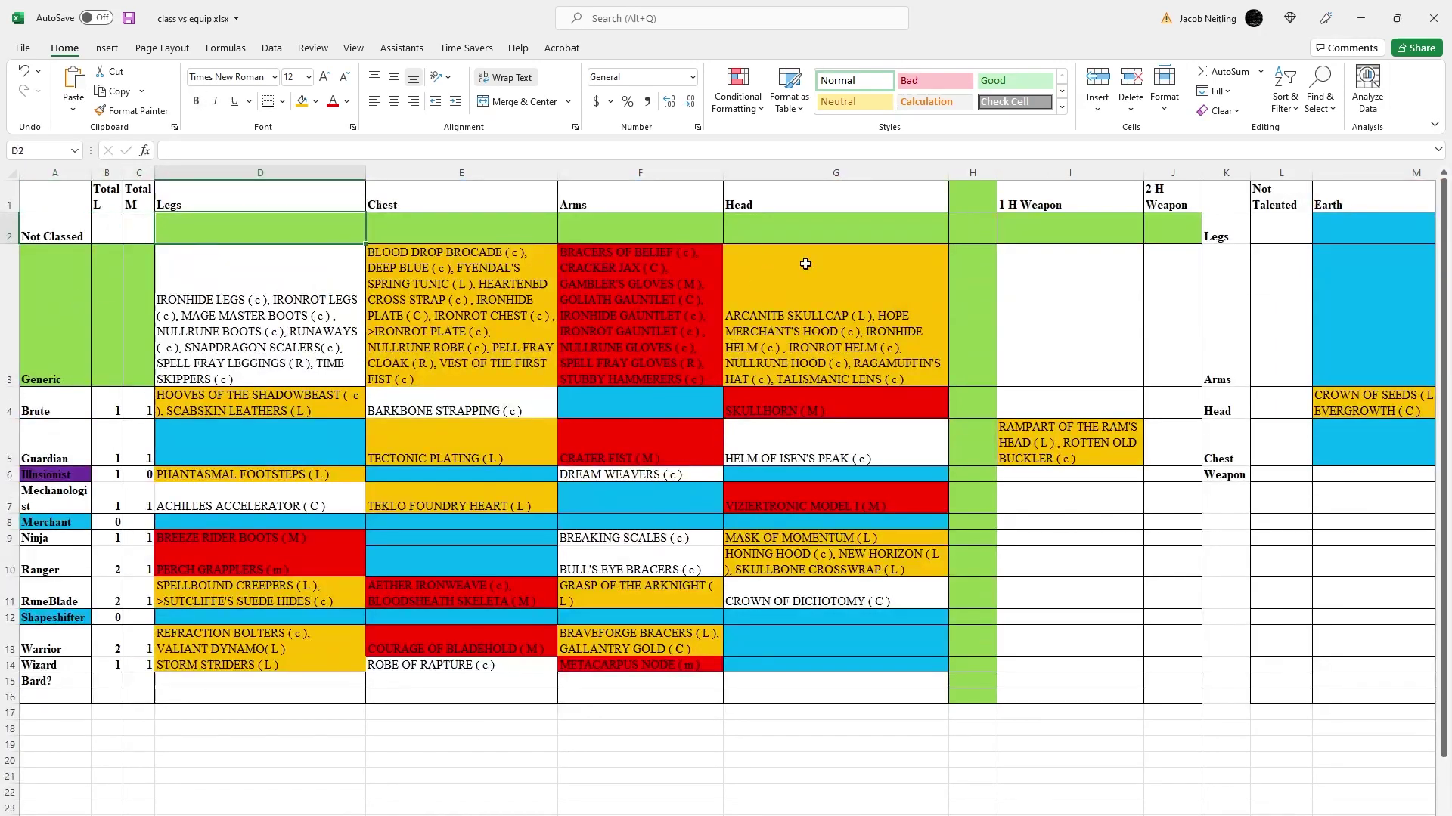
key(Right)
key(Right)
key(Right)
key(Right)
key(Right)
key(Right)
key(Right)
key(Right)
key(Right)
key(Right)
key(Right)
key(Right)
key(Right)
key(Right)
key(Right)
key(Right)
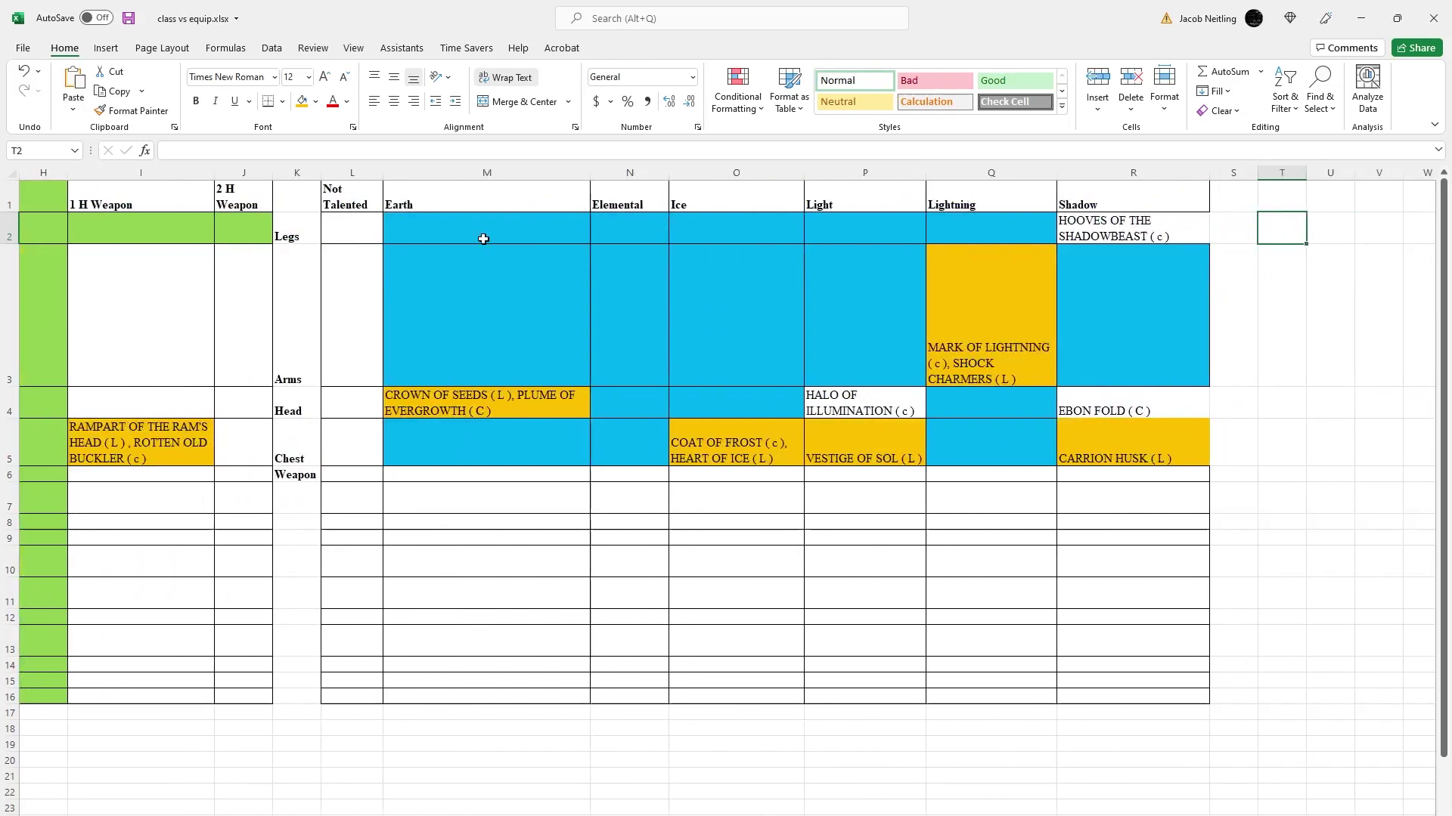
Highlight all the empty blue slots of the talent table together, from Earth legs and arms to Lightning head and chest
drag(483, 239, 891, 292)
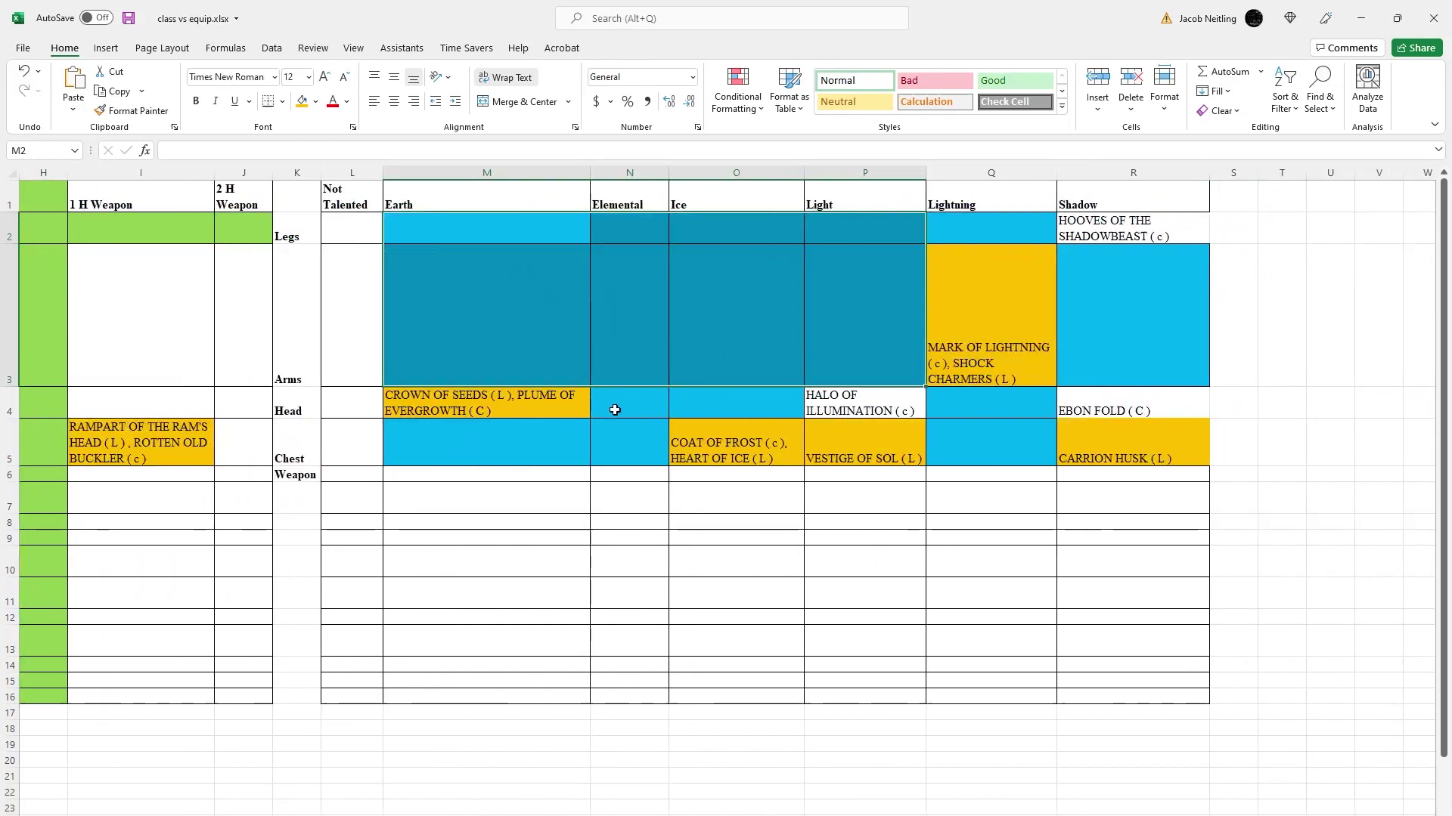
ctrl+click(545, 439)
ctrl+click(626, 438)
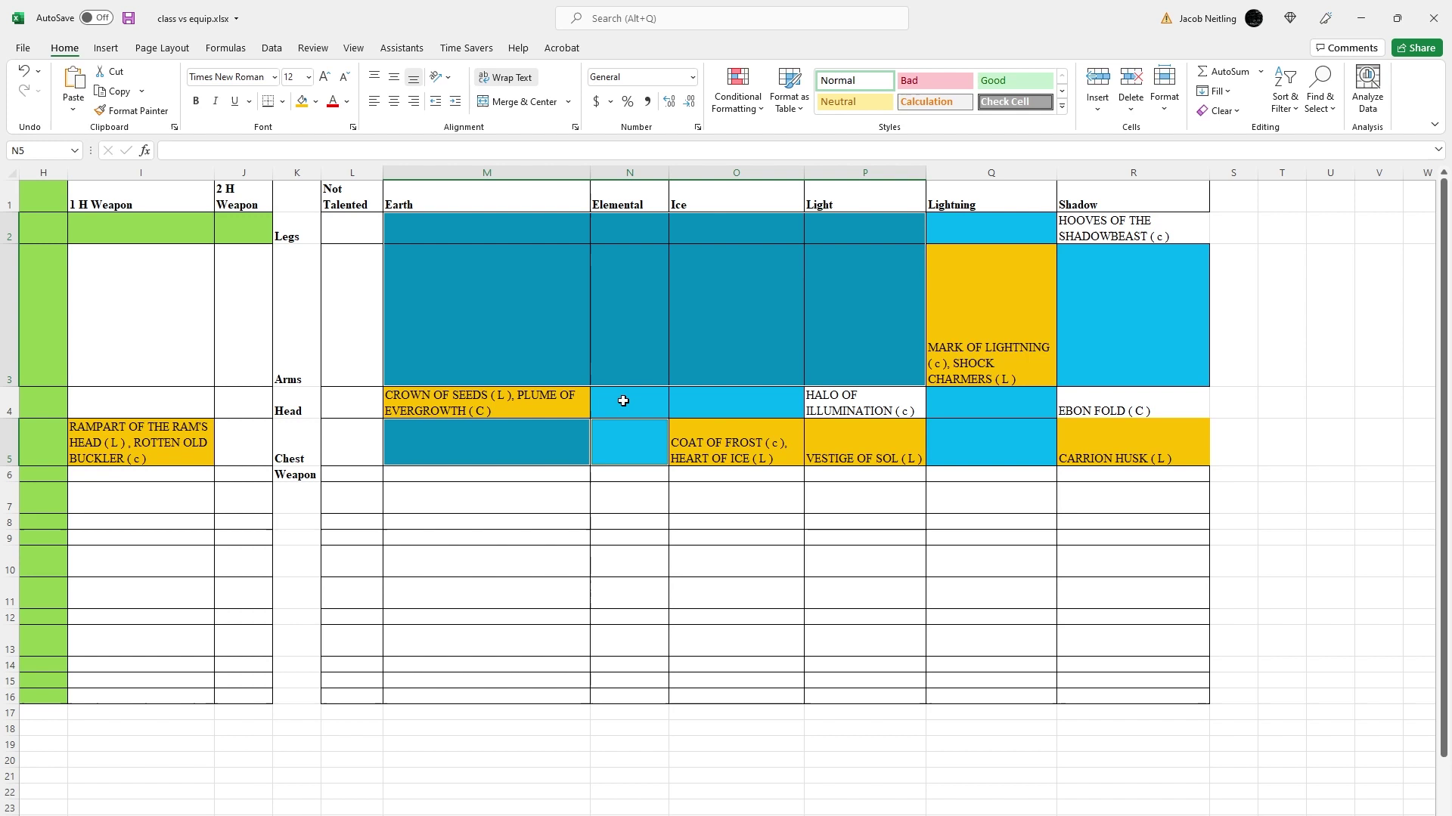
ctrl+click(619, 401)
ctrl+click(730, 401)
ctrl+click(1023, 219)
ctrl+click(1106, 309)
ctrl+click(989, 396)
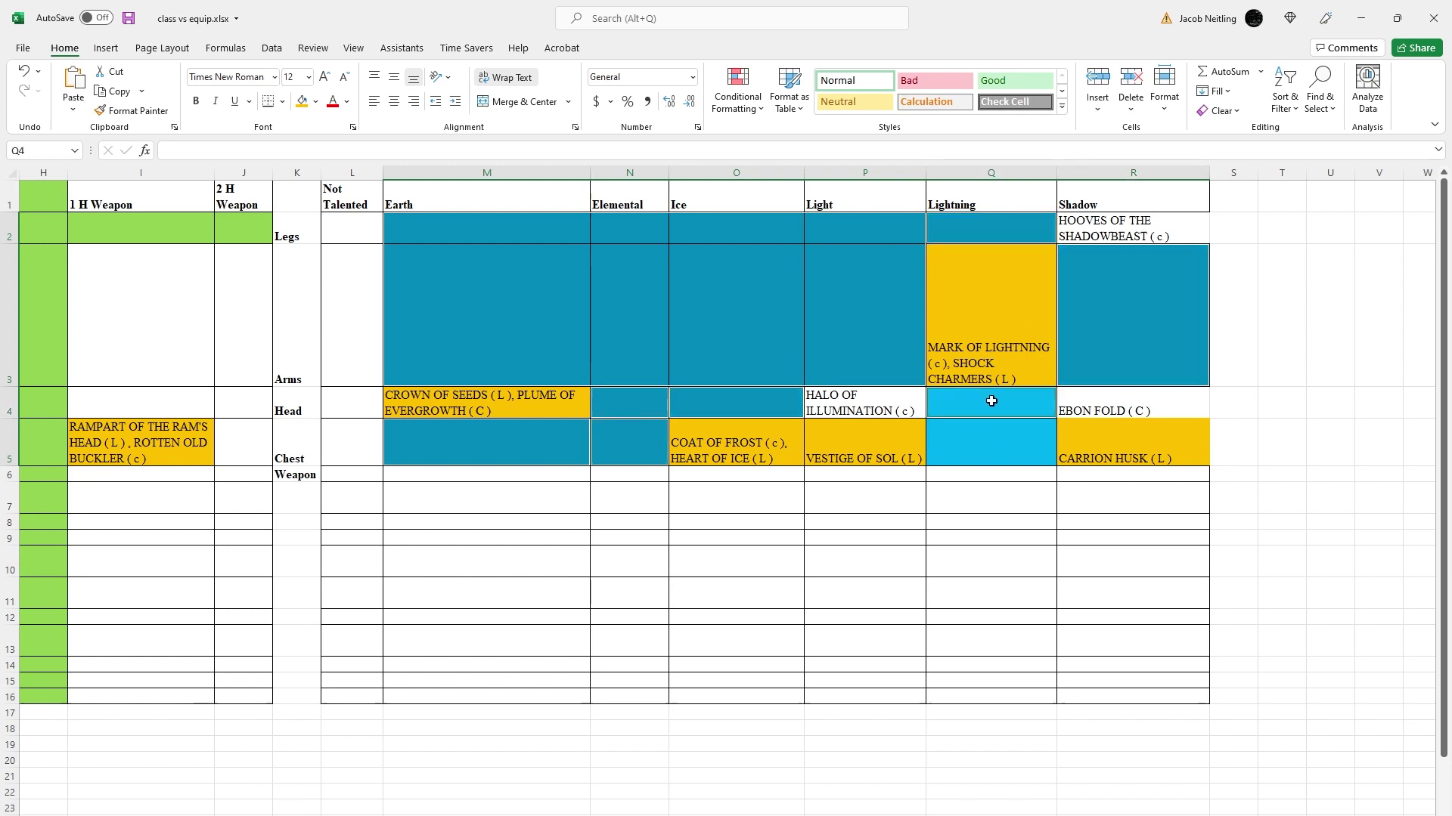
ctrl+click(1000, 433)
Check the Earth, Elemental and Ice legs slots, then highlight the Elemental column's slots from Legs down to Chest
click(423, 226)
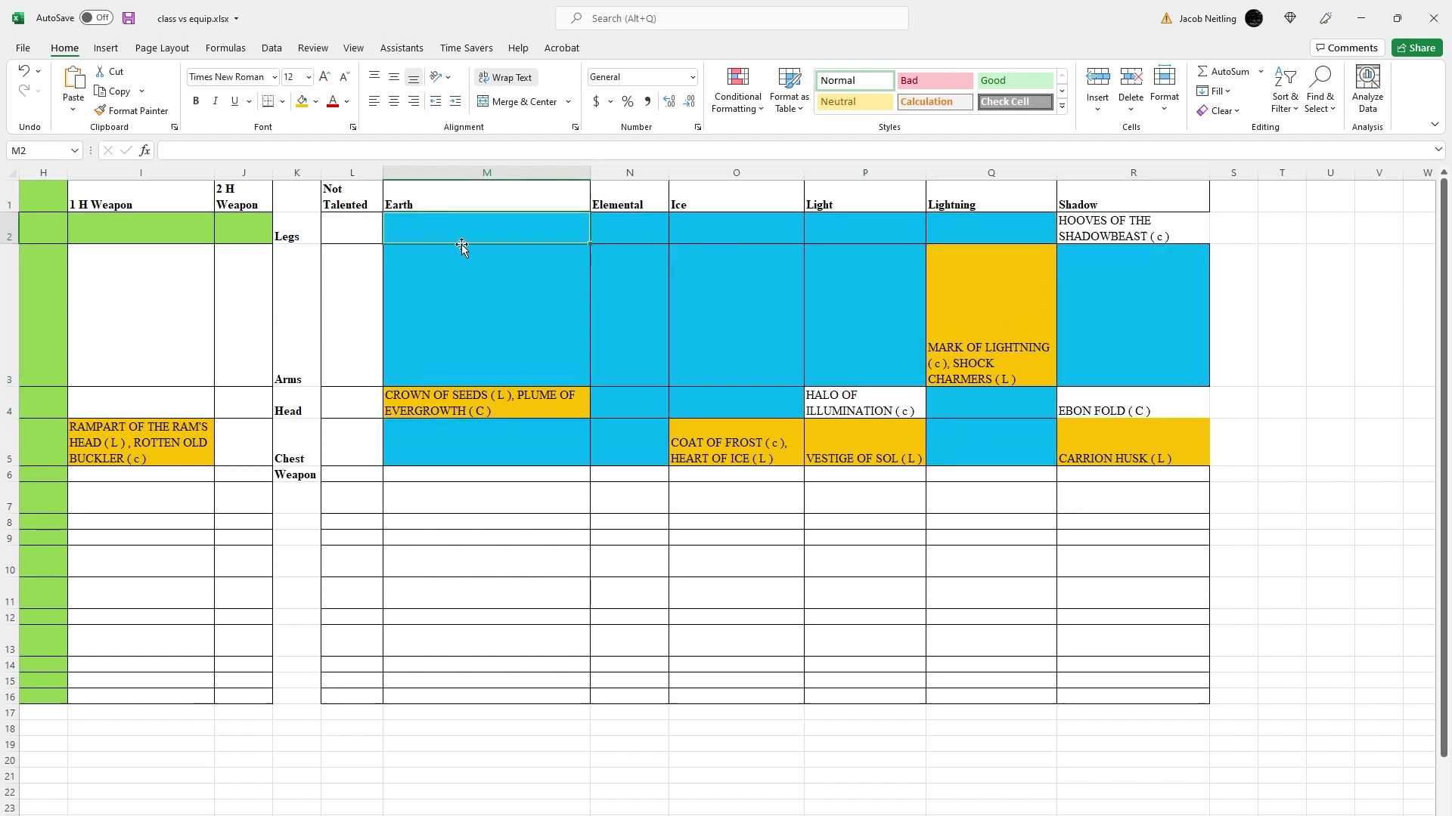
click(651, 226)
click(688, 230)
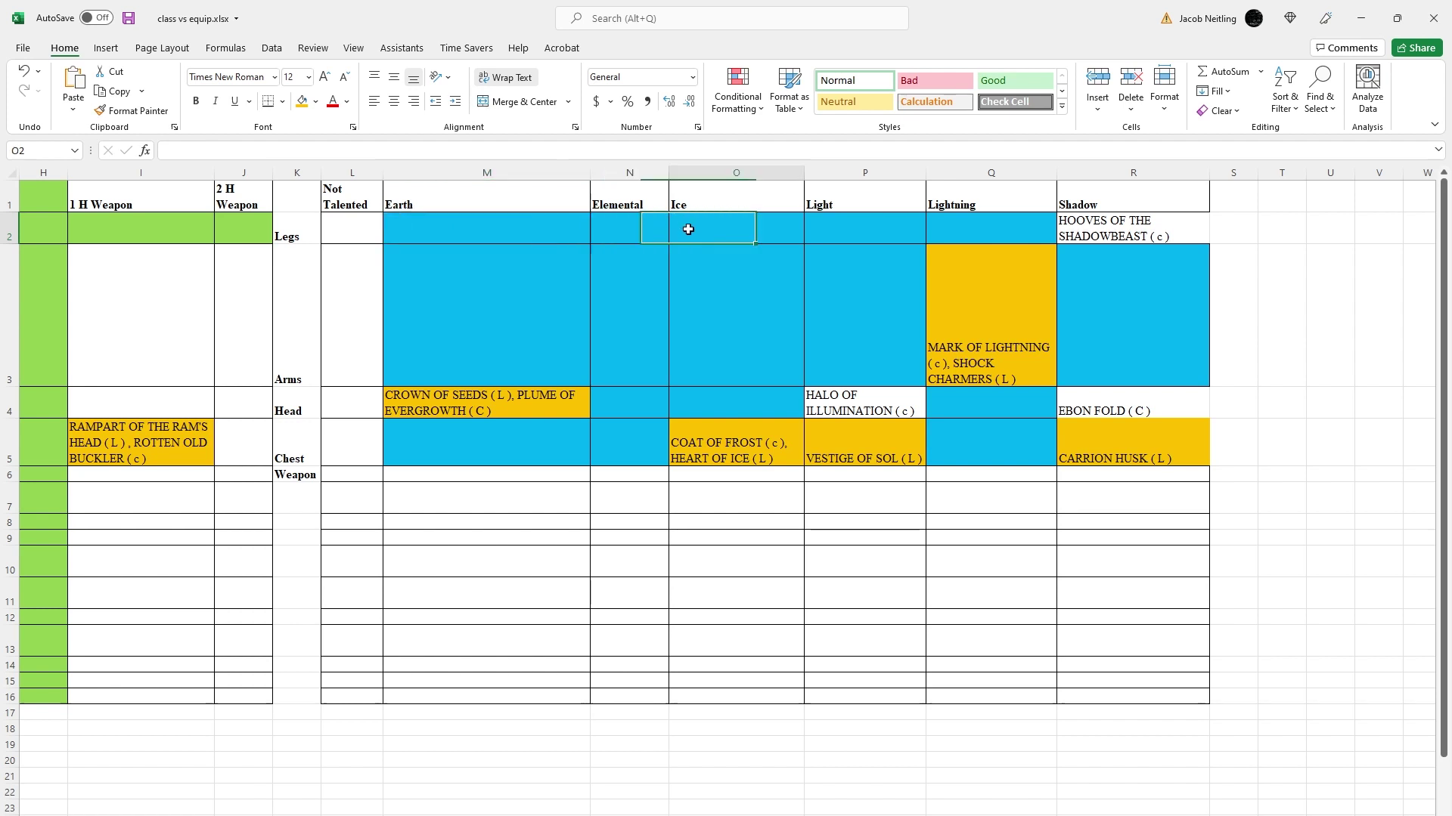
click(628, 228)
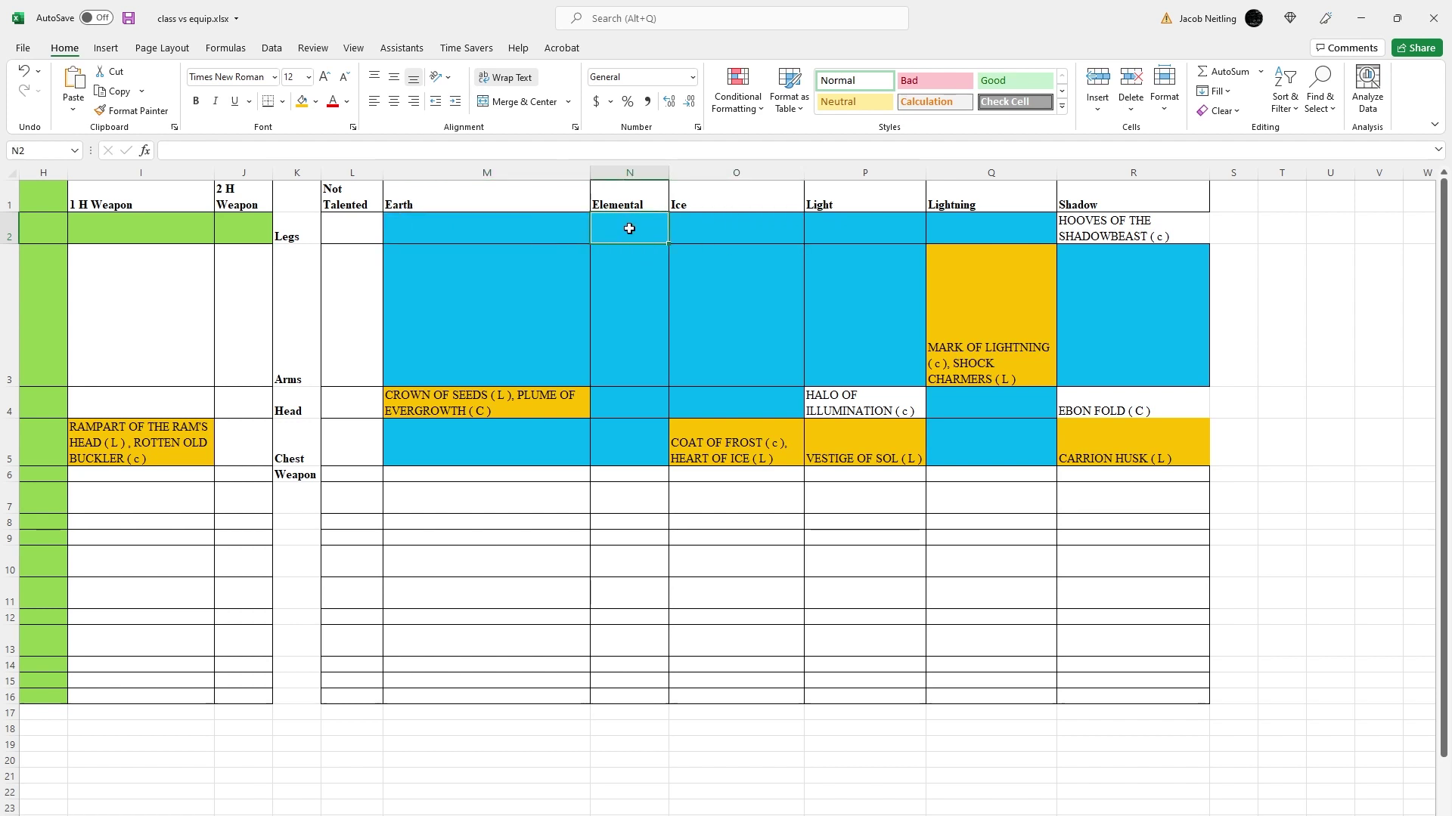
shift+click(626, 463)
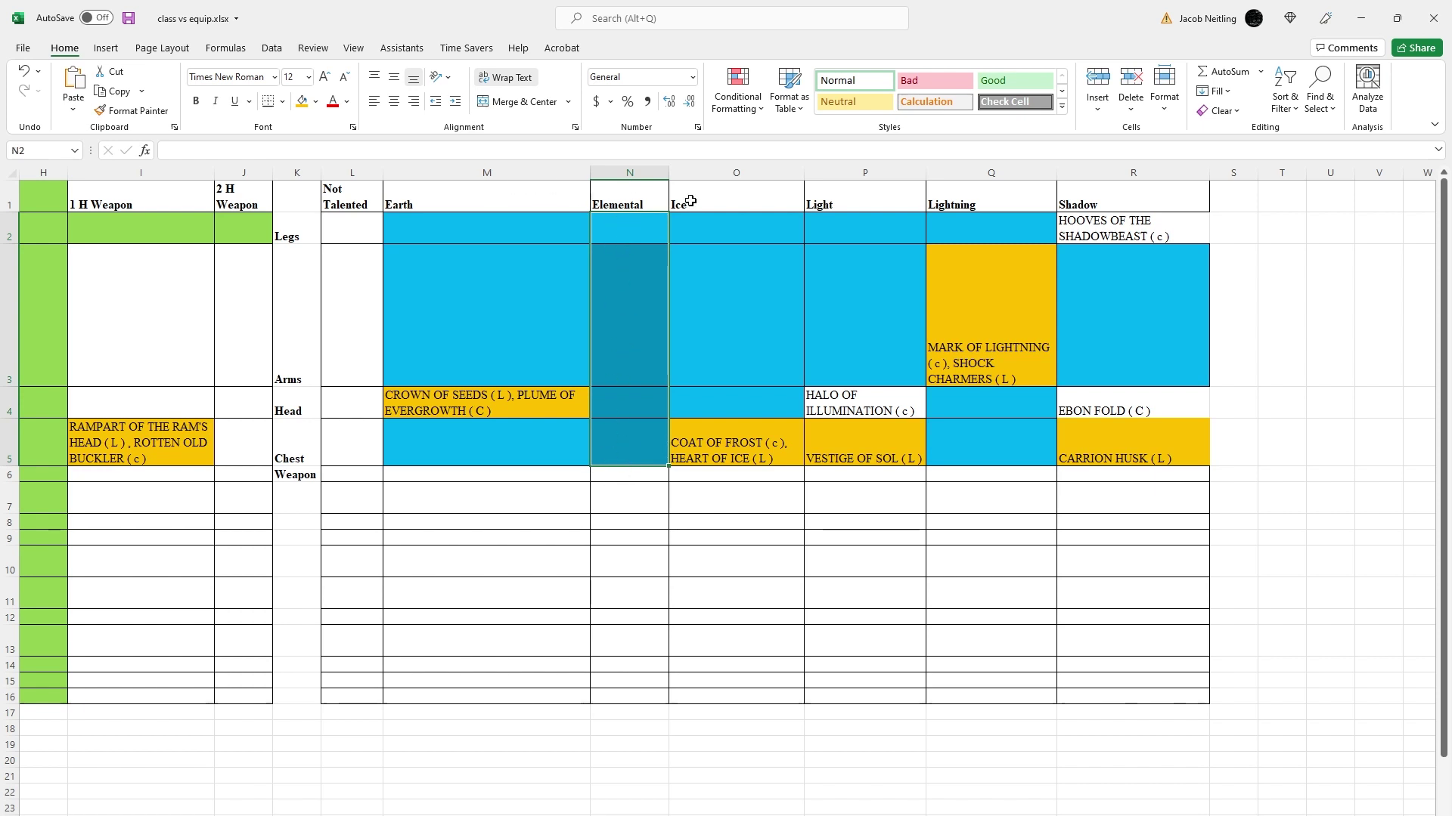
click(633, 233)
drag(593, 453, 625, 239)
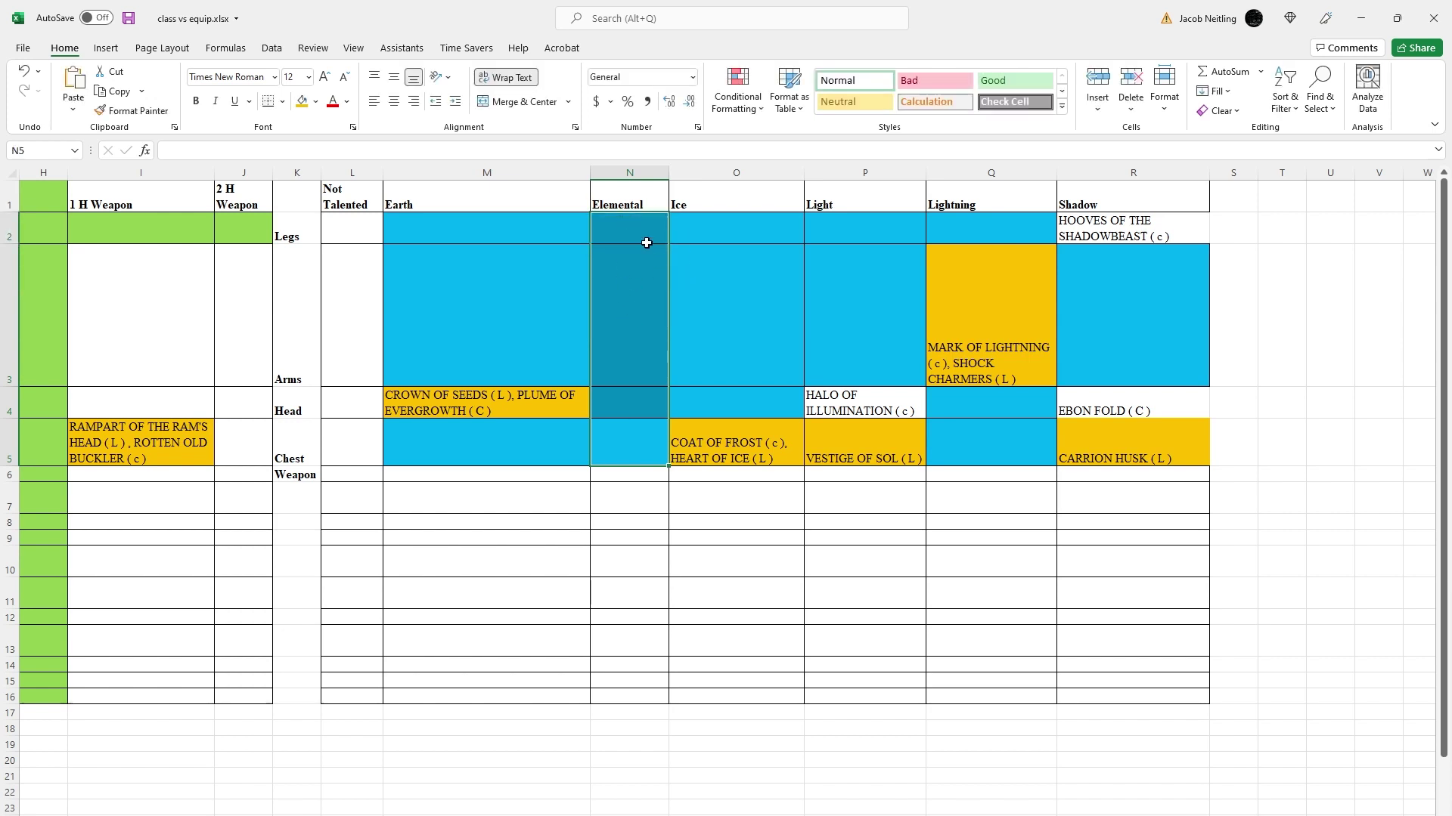
drag(626, 220, 627, 448)
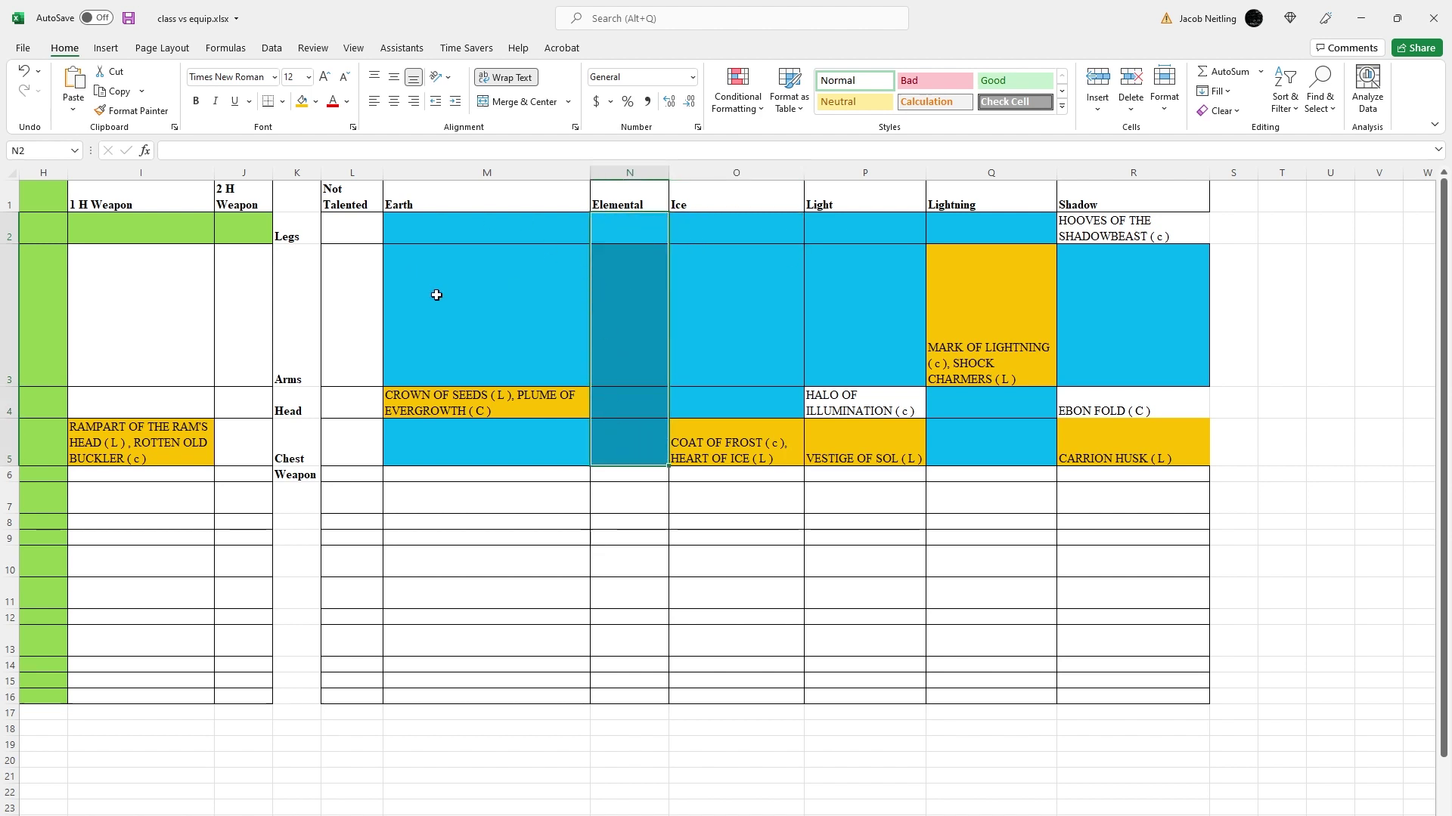
click(464, 240)
drag(626, 231, 621, 448)
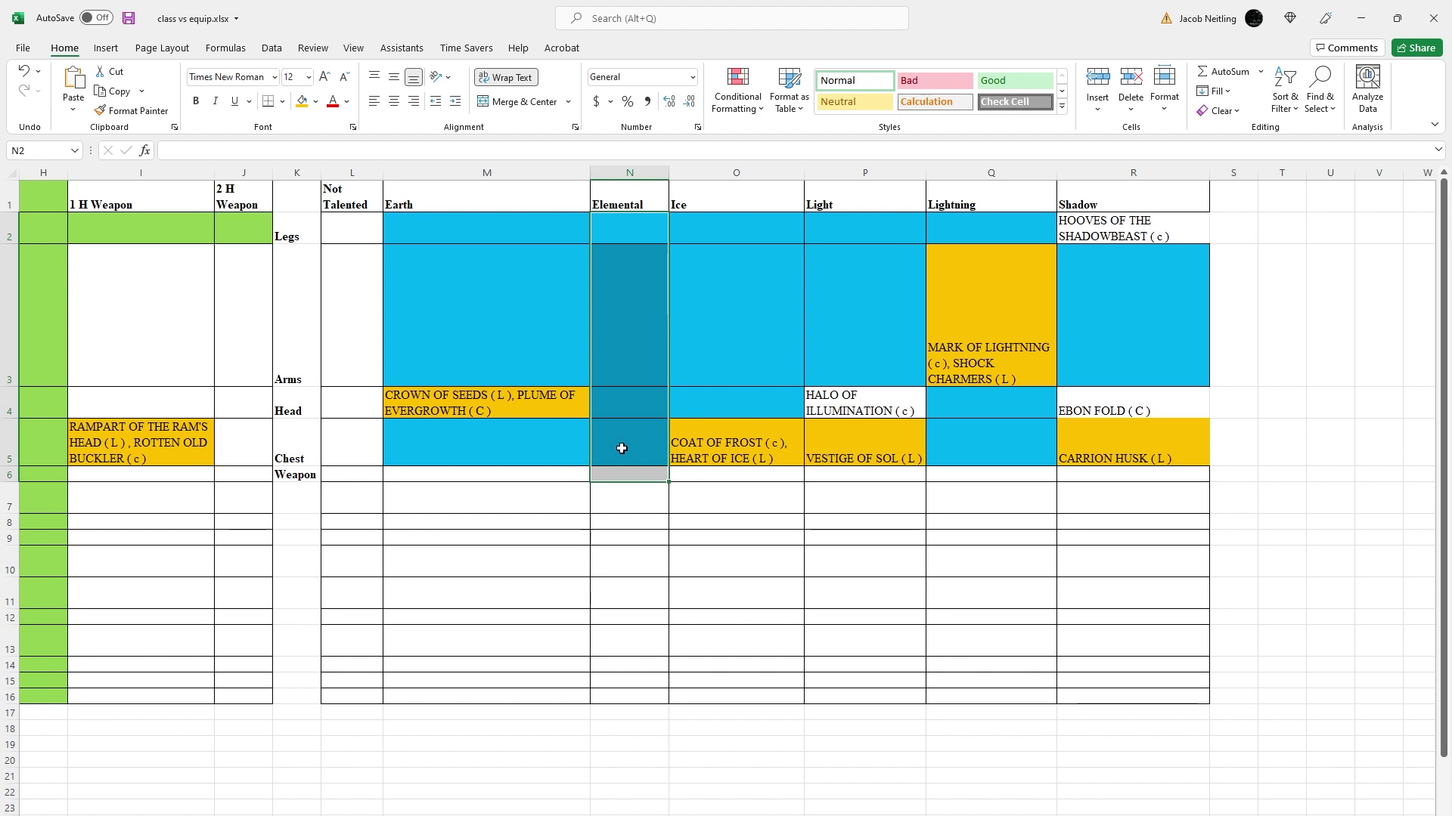
Review the Light legs, Shadow arms and filled legendary cells, then highlight the talent table from Earth legs to Shadow chest
click(558, 231)
drag(789, 232, 924, 232)
click(854, 227)
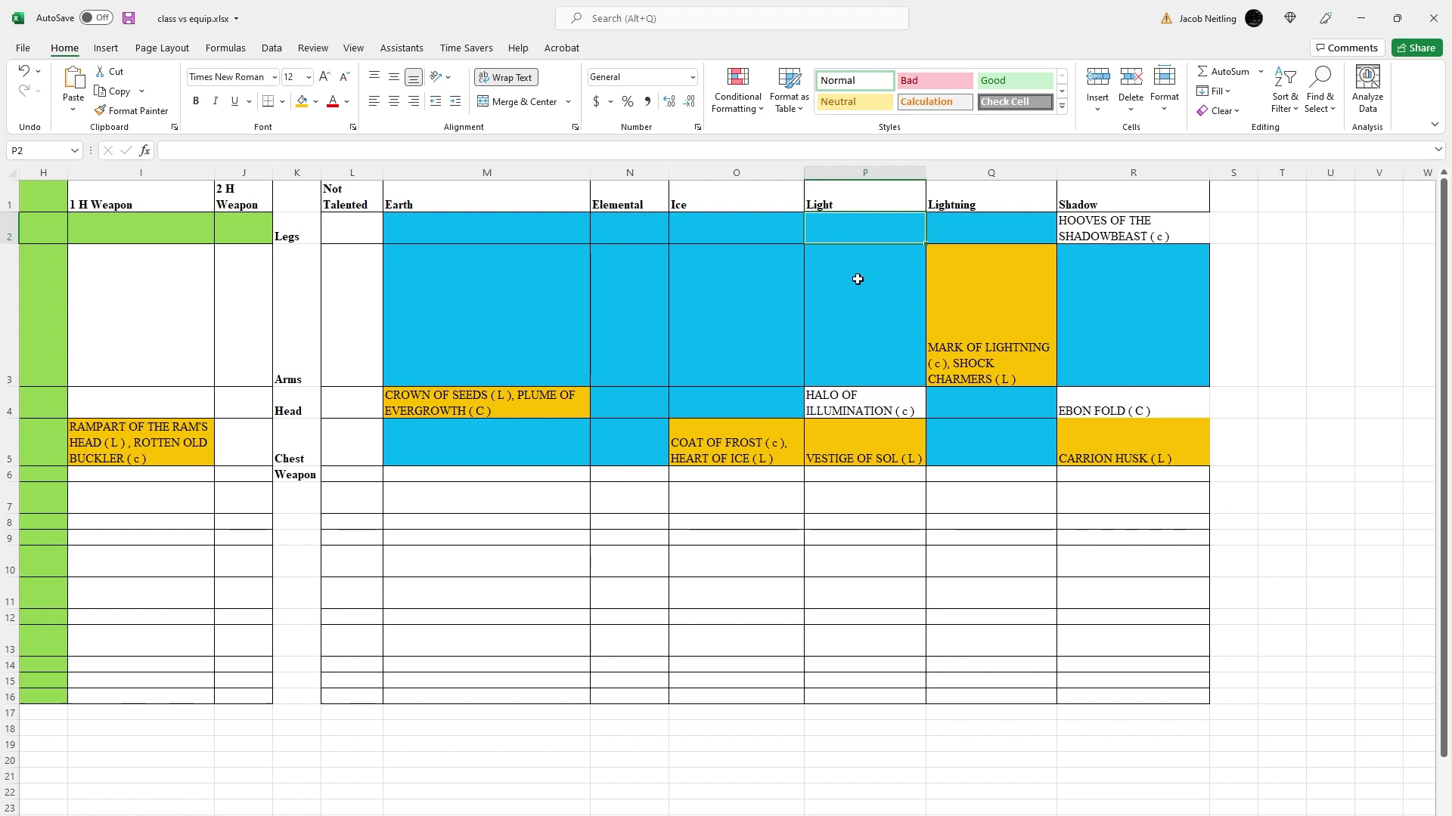
click(1188, 316)
click(1104, 446)
click(945, 378)
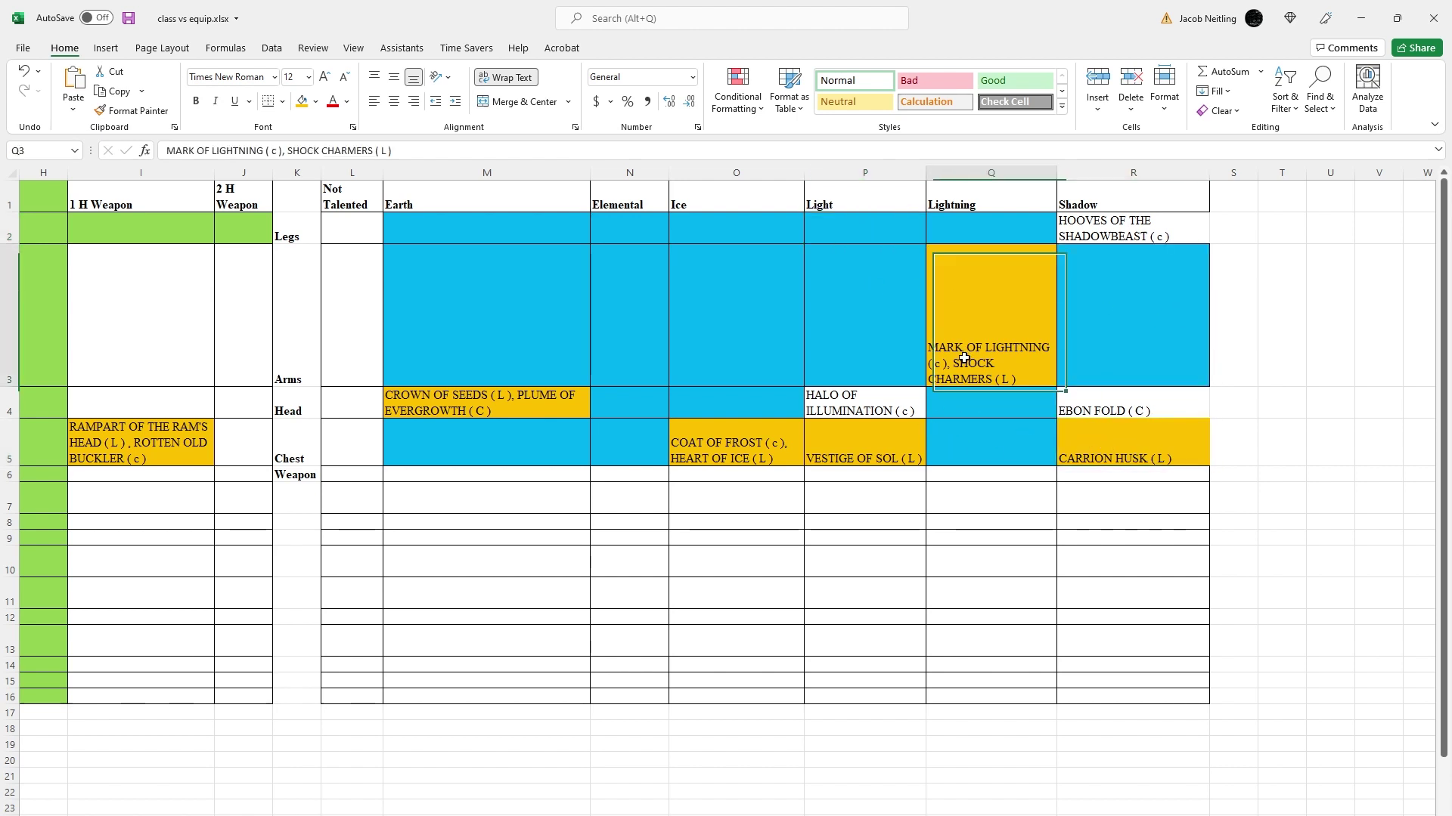
click(862, 454)
click(509, 398)
drag(410, 222, 1082, 434)
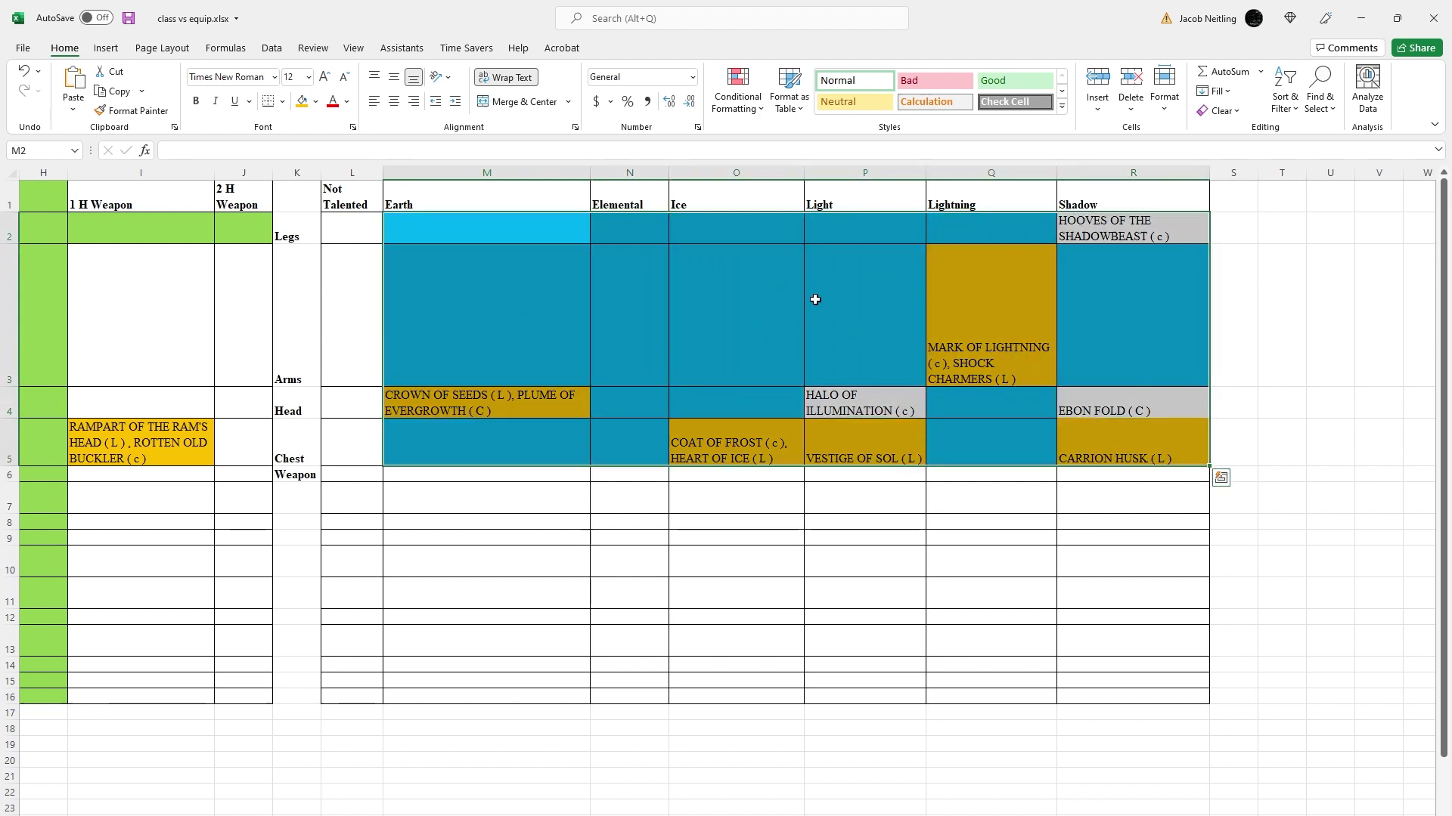
drag(499, 237, 895, 337)
Check the class table's Illusionist and Mechanologist rows, the Mechanologist and Shapeshifter arms slots, and the Warrior and Wizard head slots
scroll(879, 343, left, 3)
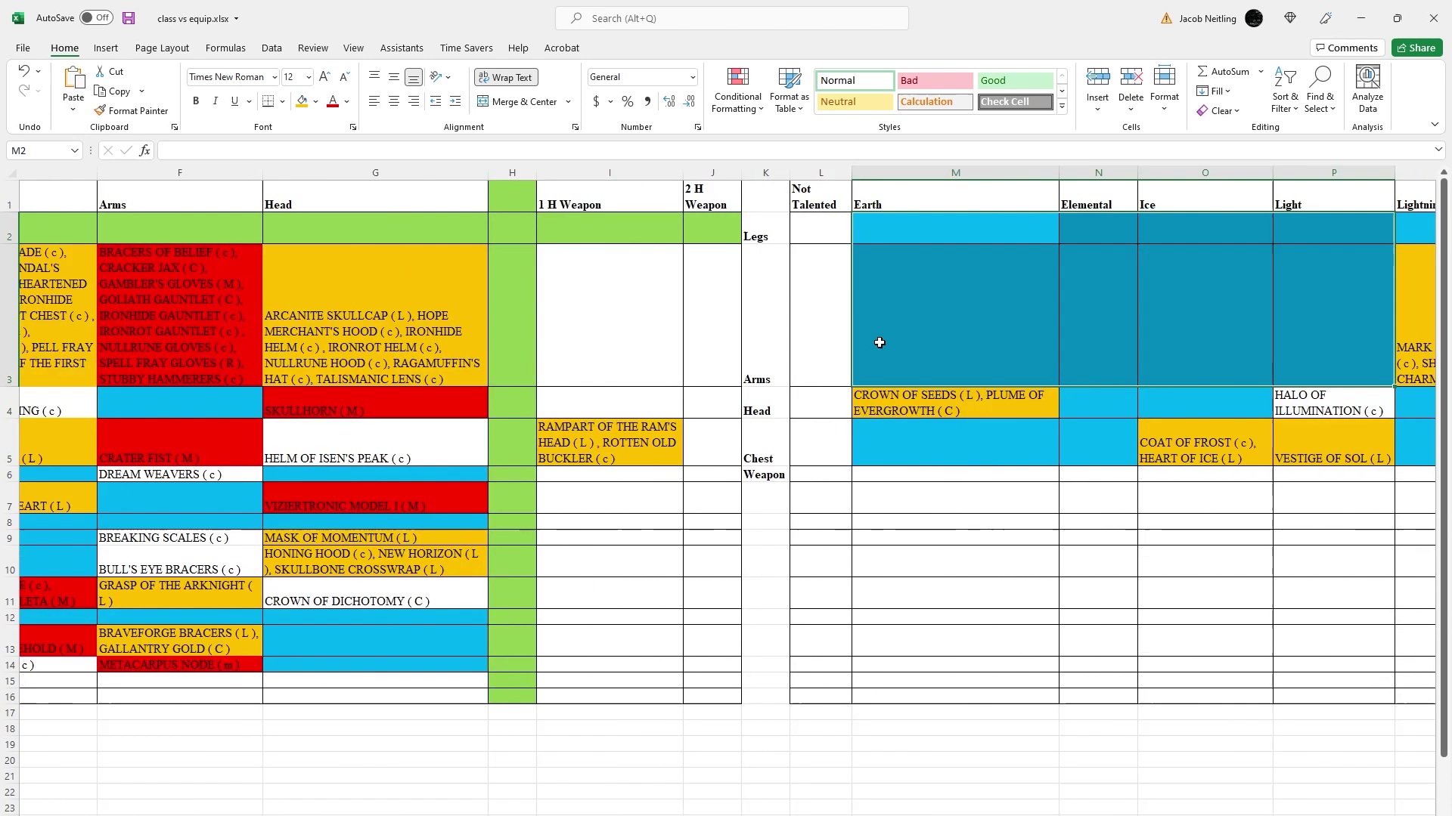
scroll(879, 343, left, 4)
click(71, 470)
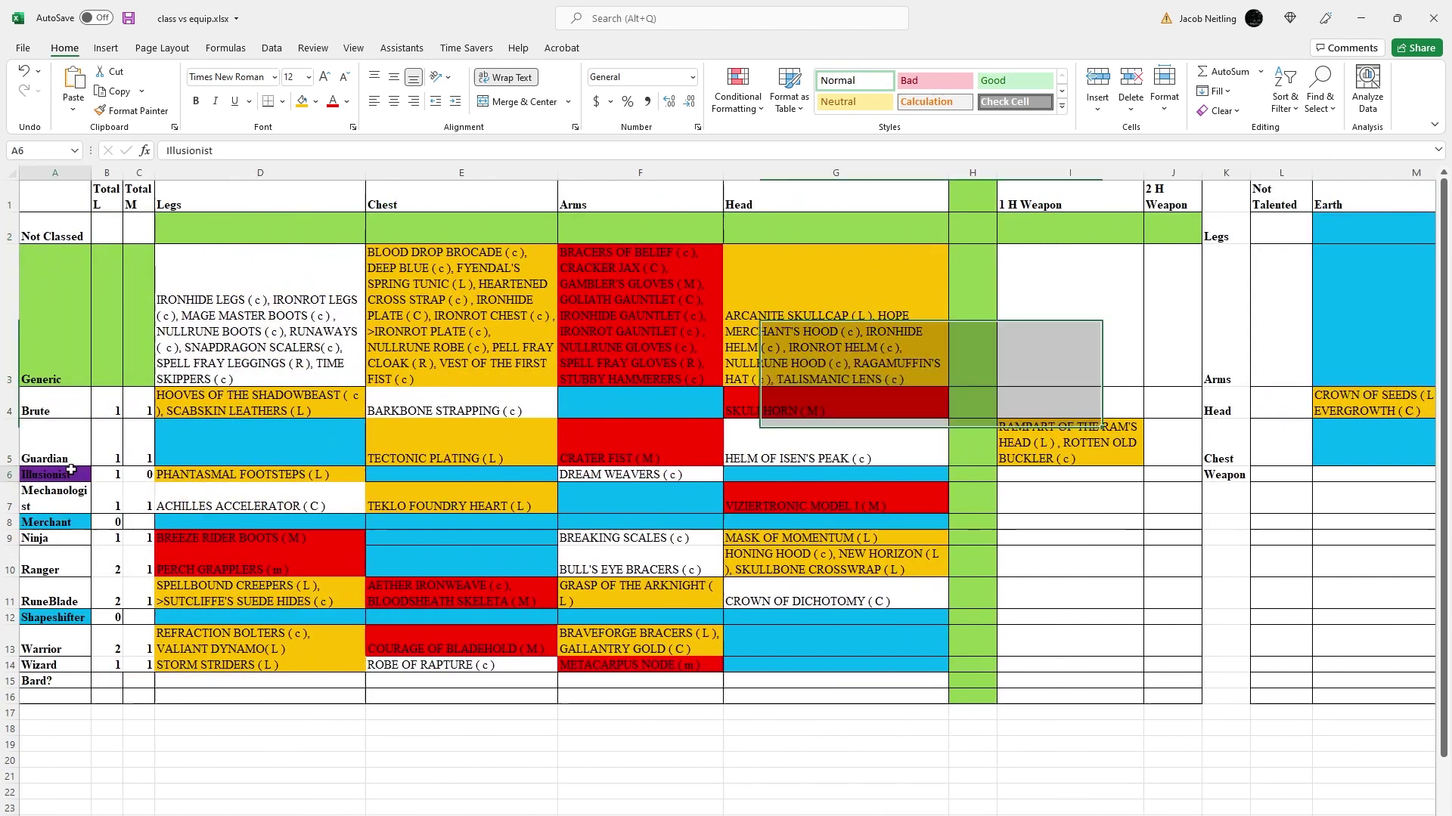
click(61, 499)
click(611, 492)
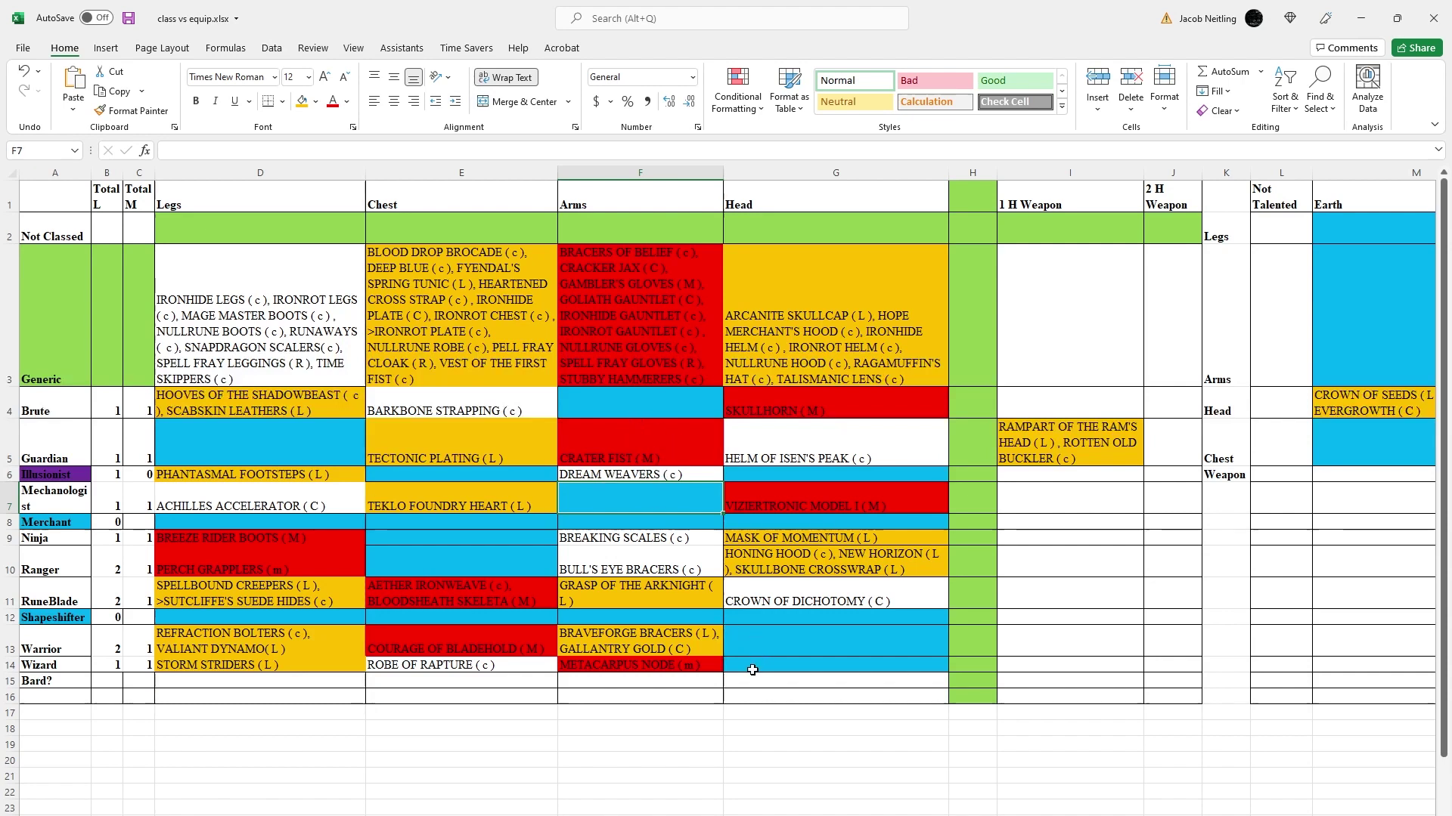
click(616, 616)
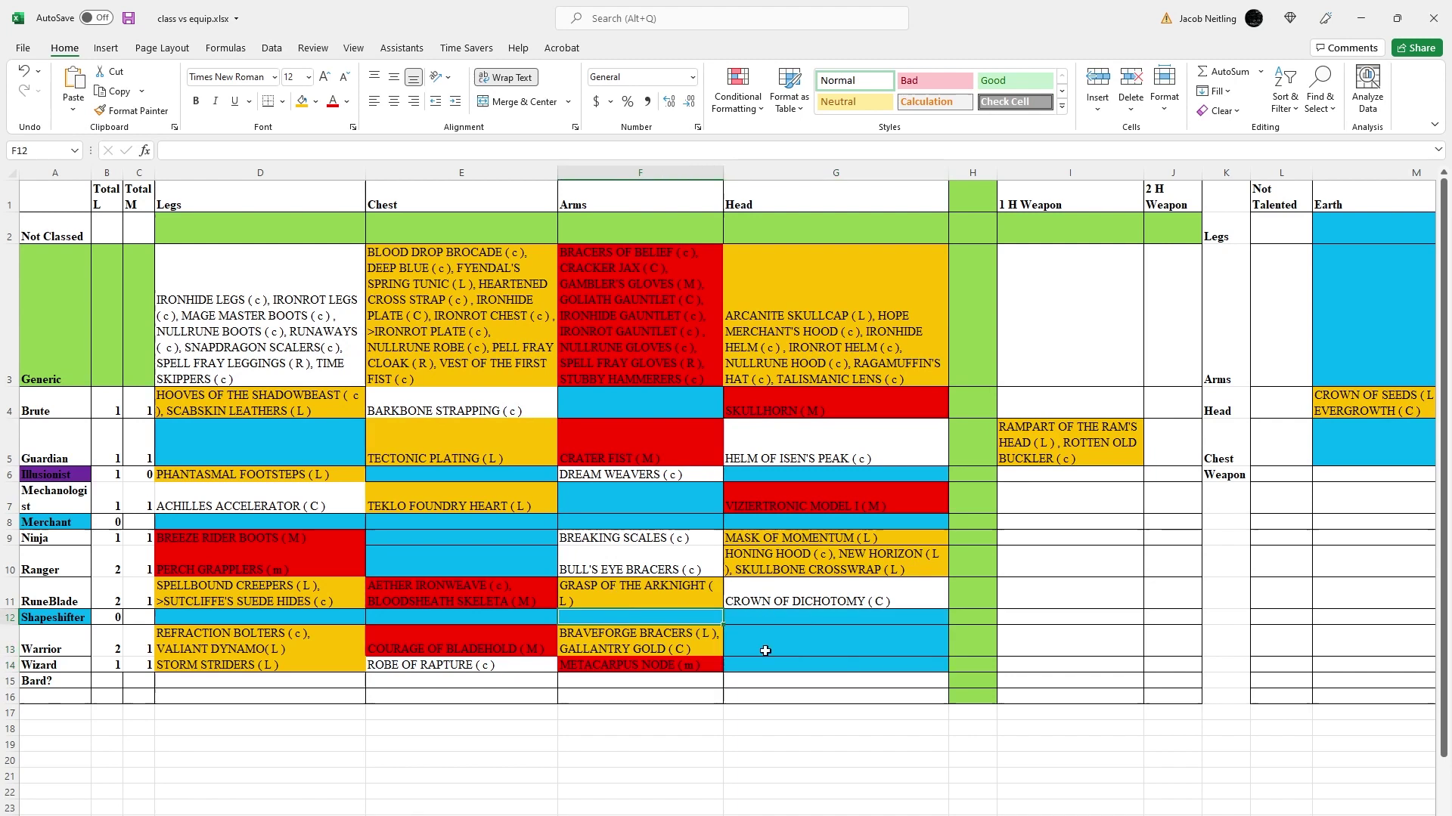
drag(763, 648, 748, 665)
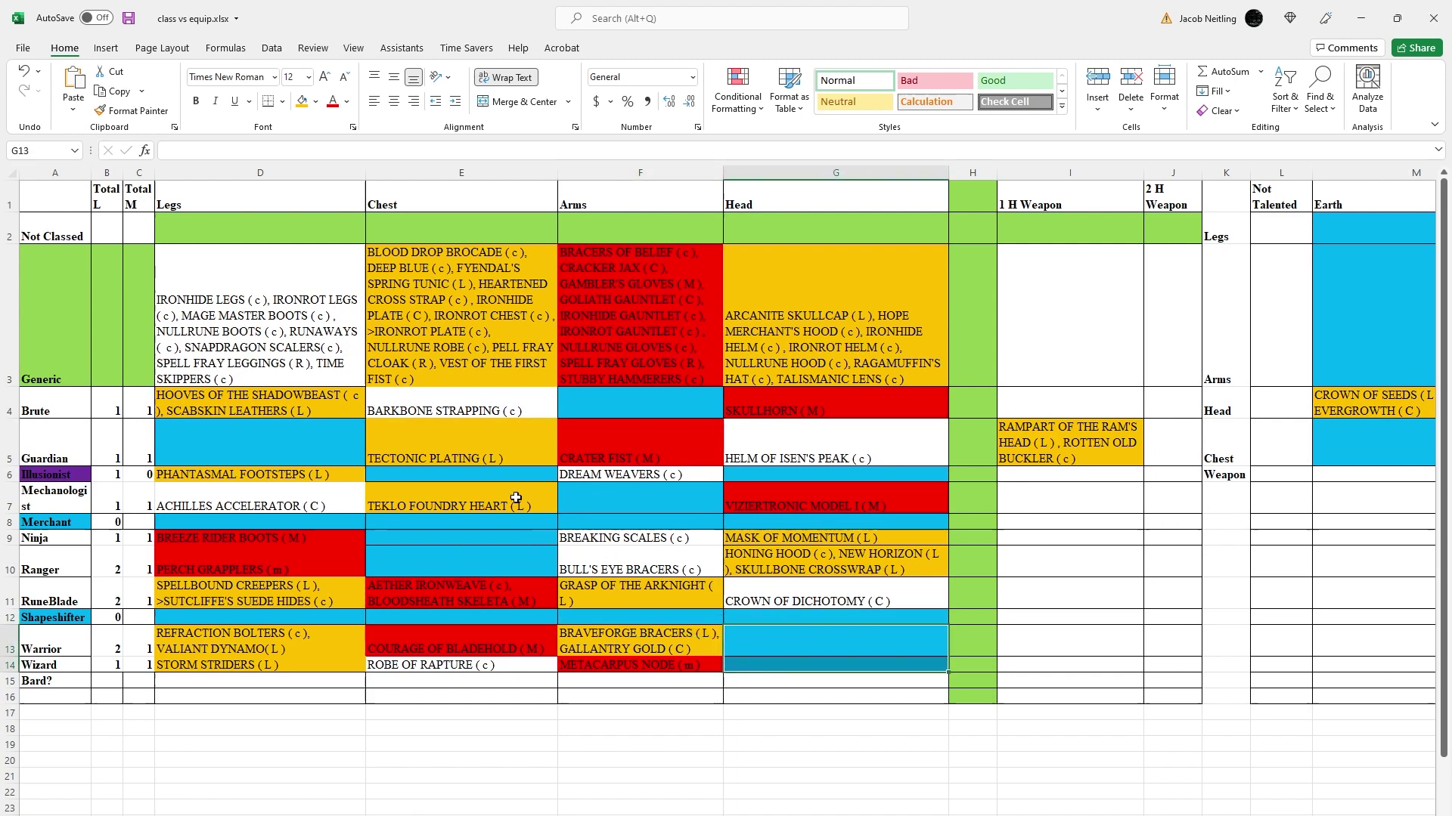
Highlight the empty Illusionist head, Mechanologist arms, Brute arms and Guardian legs slots together
click(752, 487)
ctrl+click(587, 506)
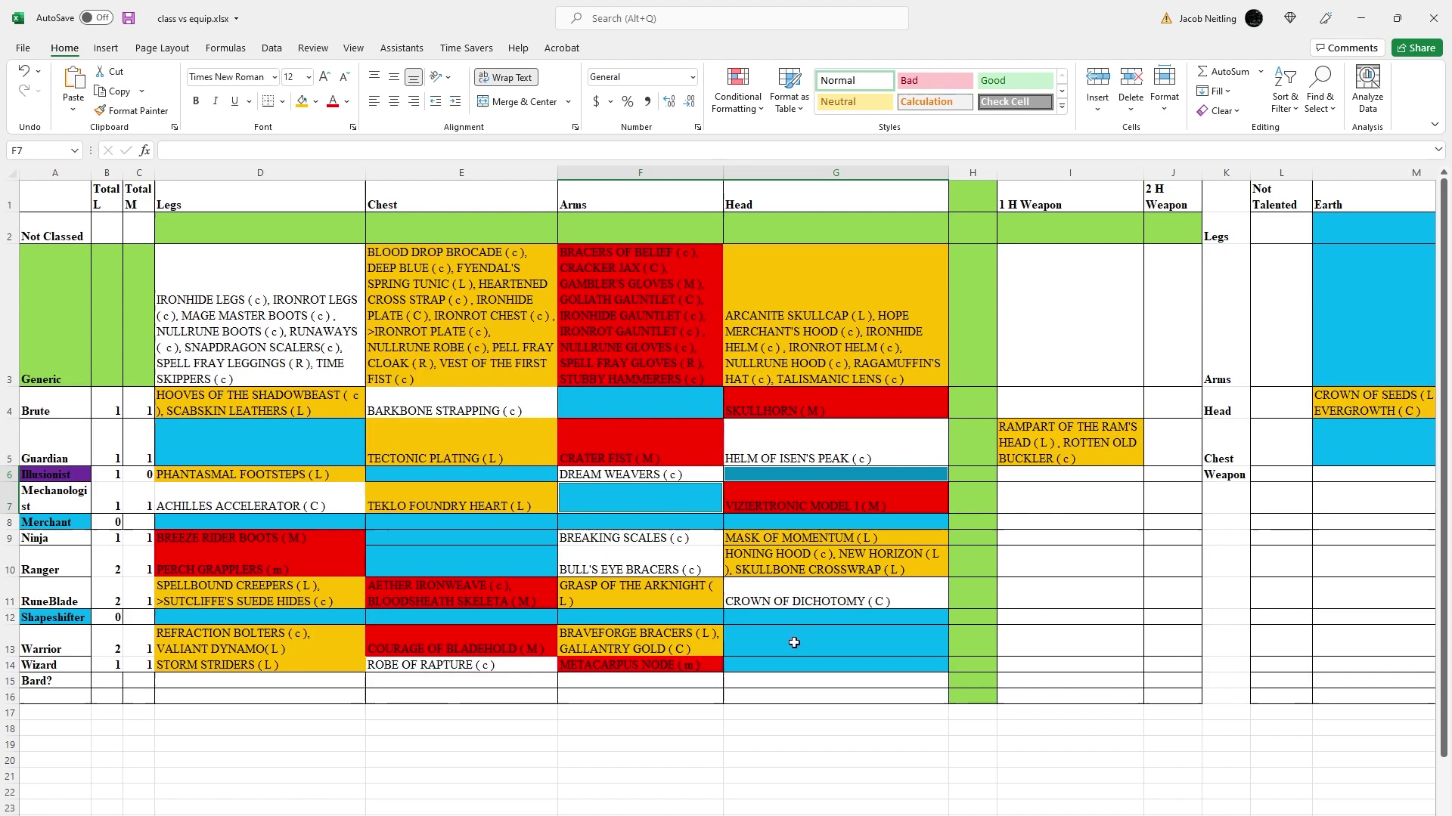
ctrl+click(642, 407)
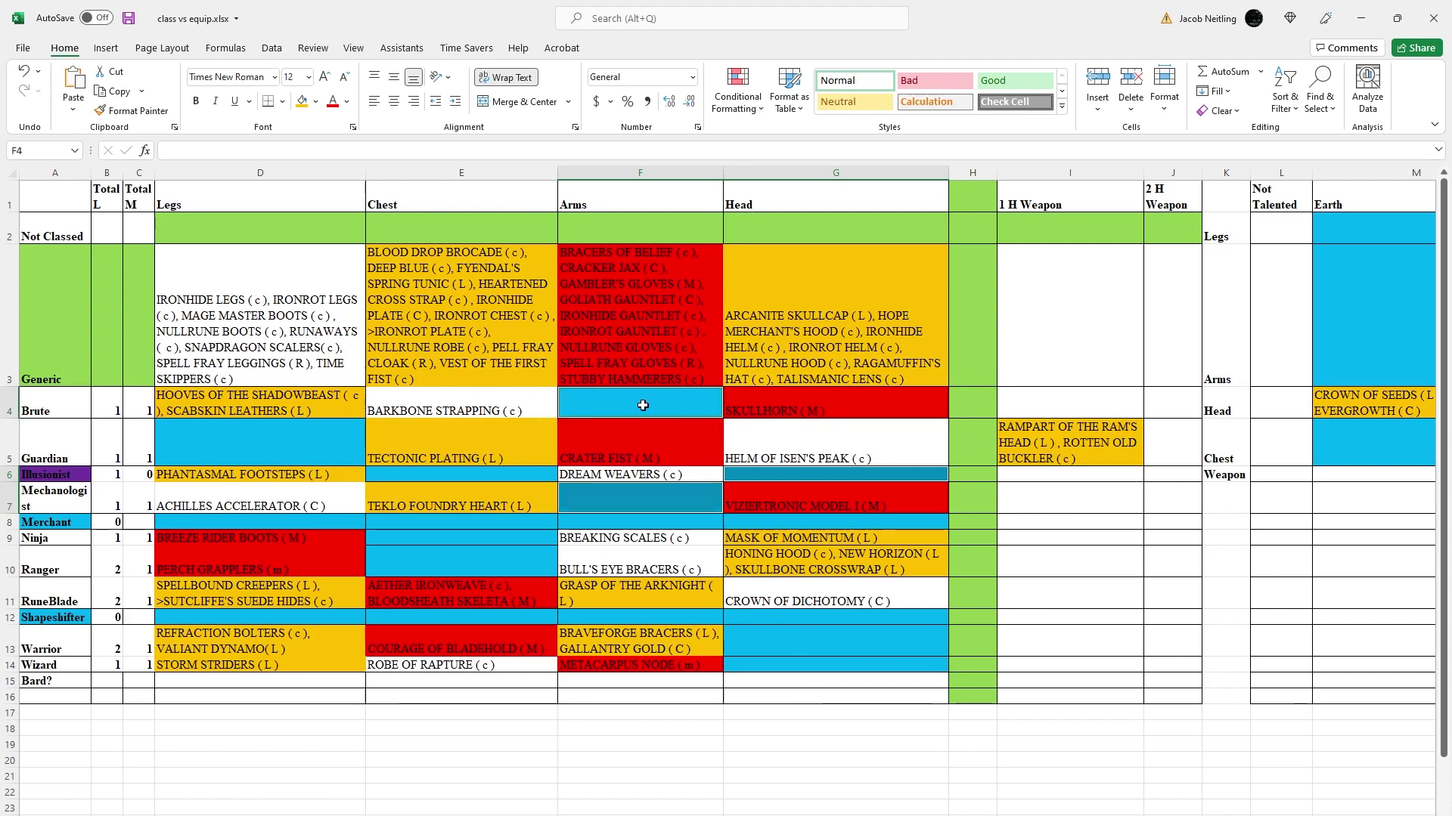
ctrl+click(273, 441)
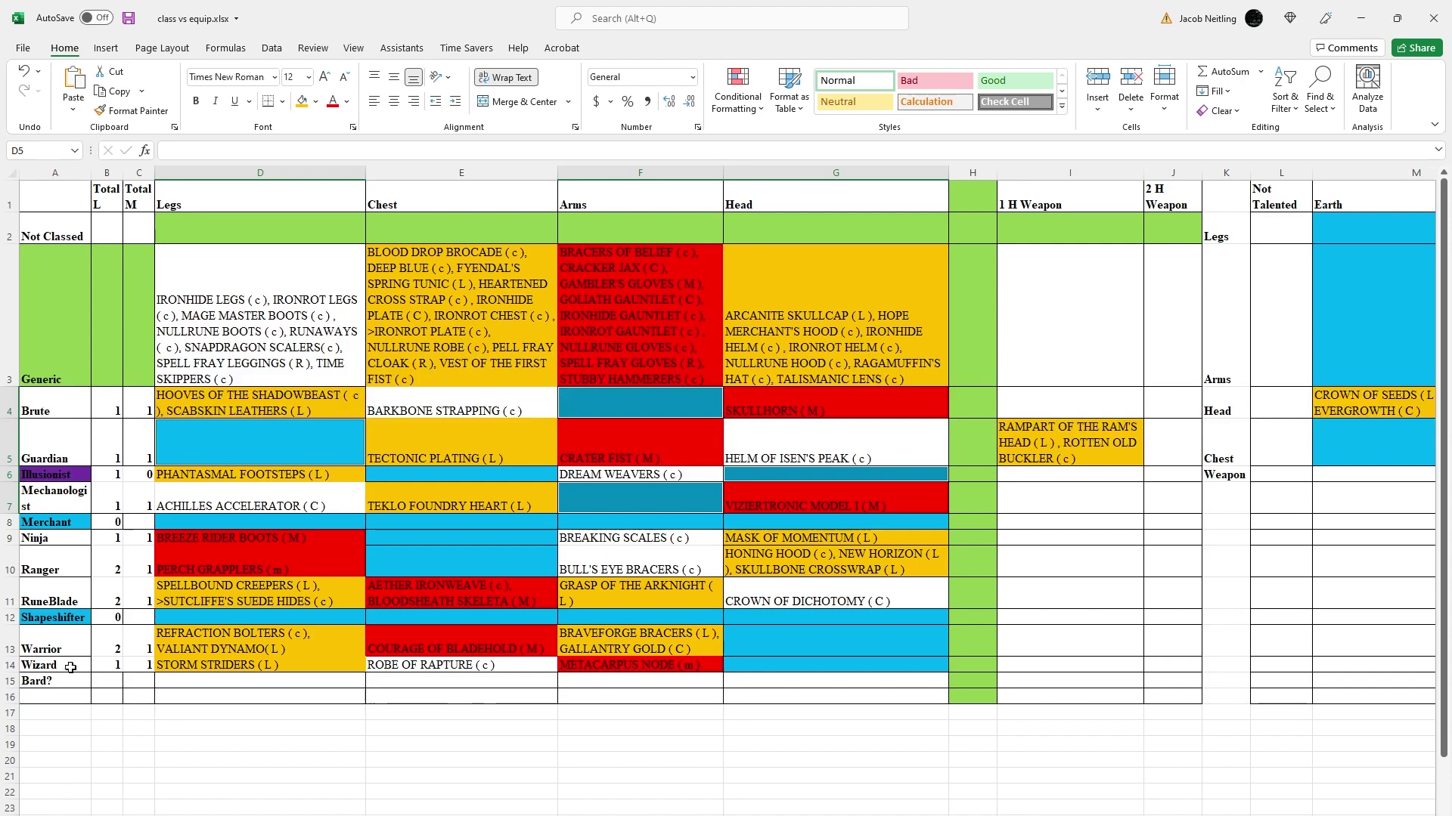
Compare the legs and arms equipment of the Warrior and Wizard classes
click(254, 643)
click(252, 664)
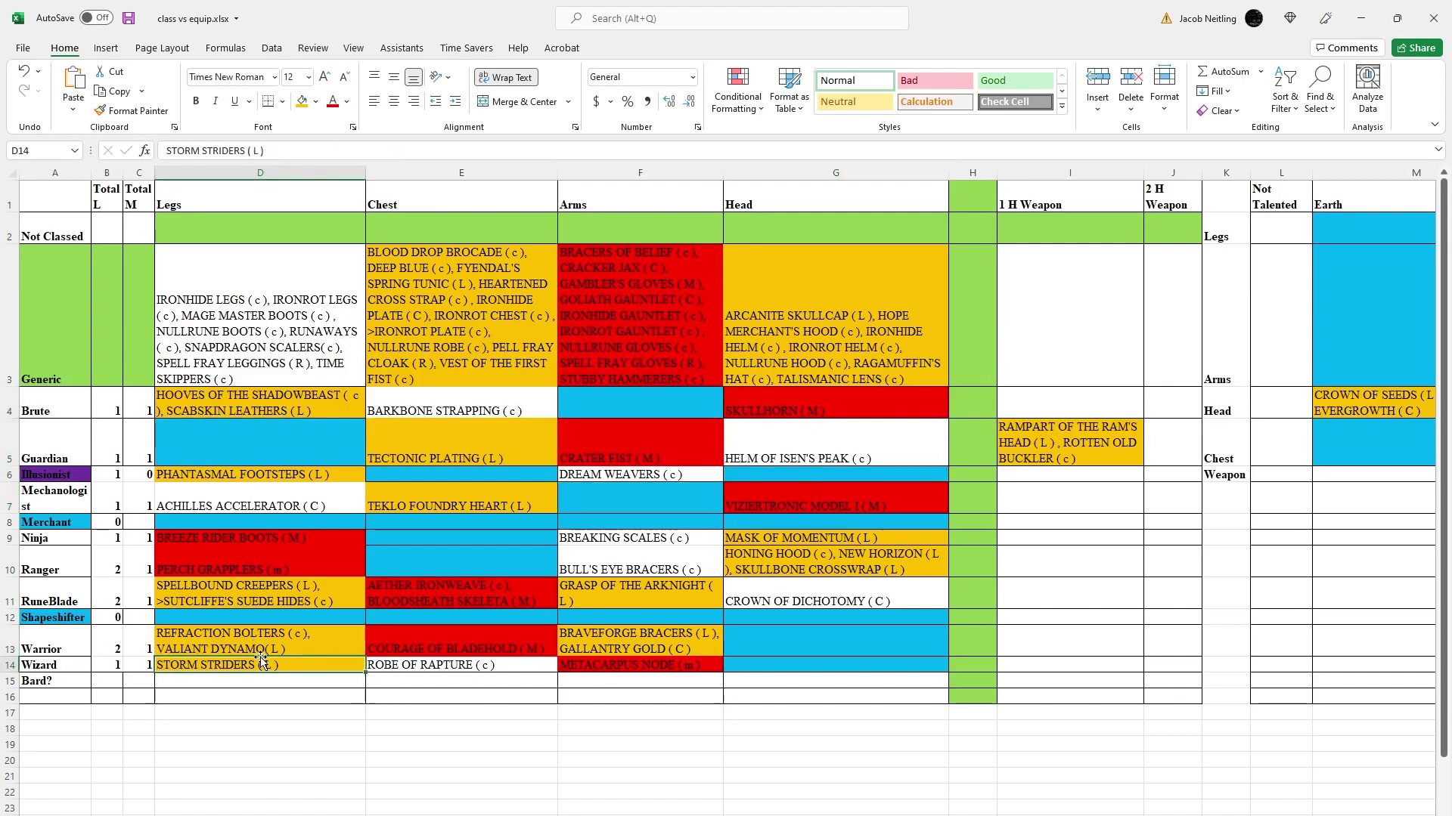
click(571, 649)
click(293, 662)
click(293, 649)
click(574, 649)
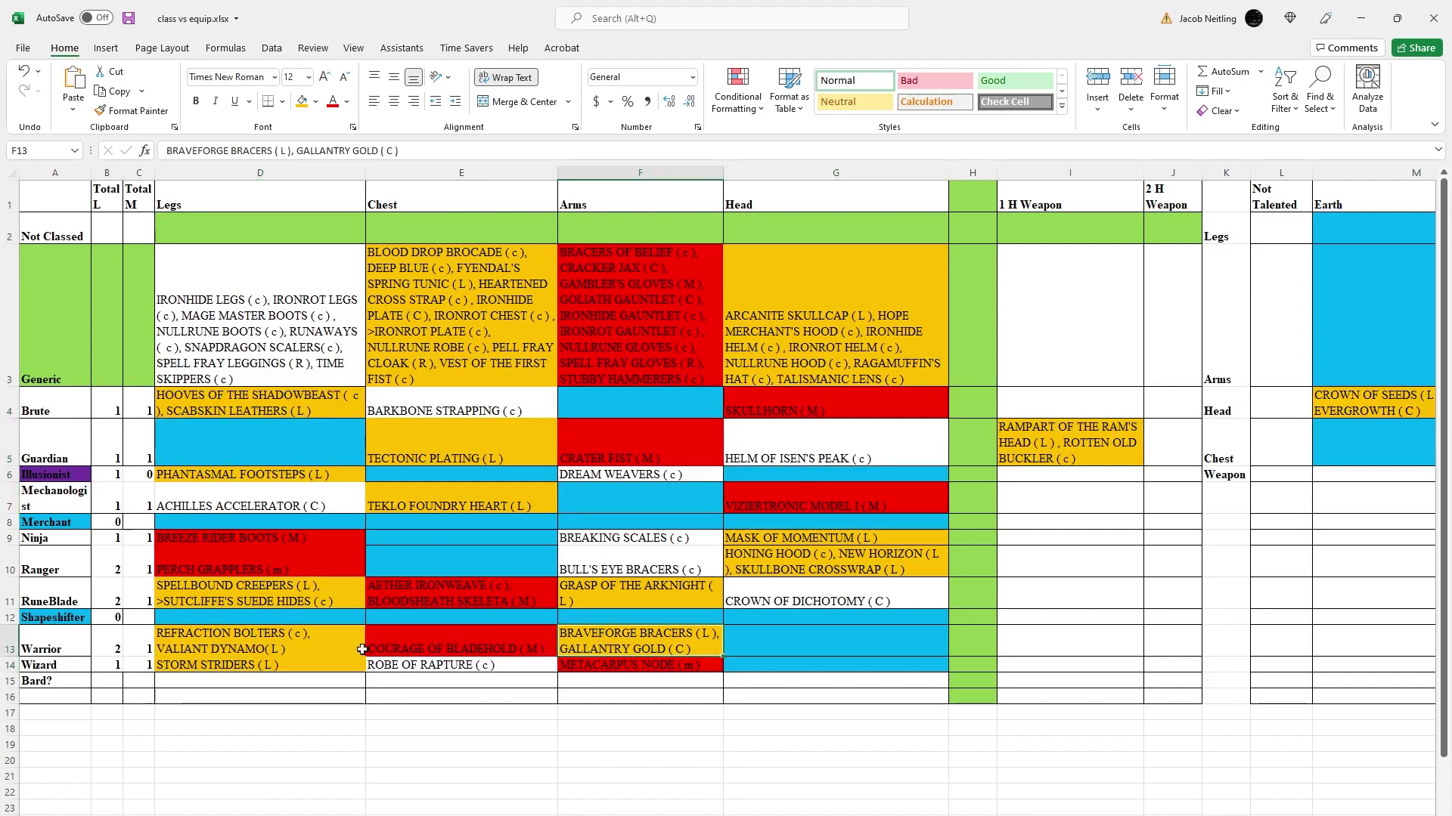
click(293, 660)
click(639, 665)
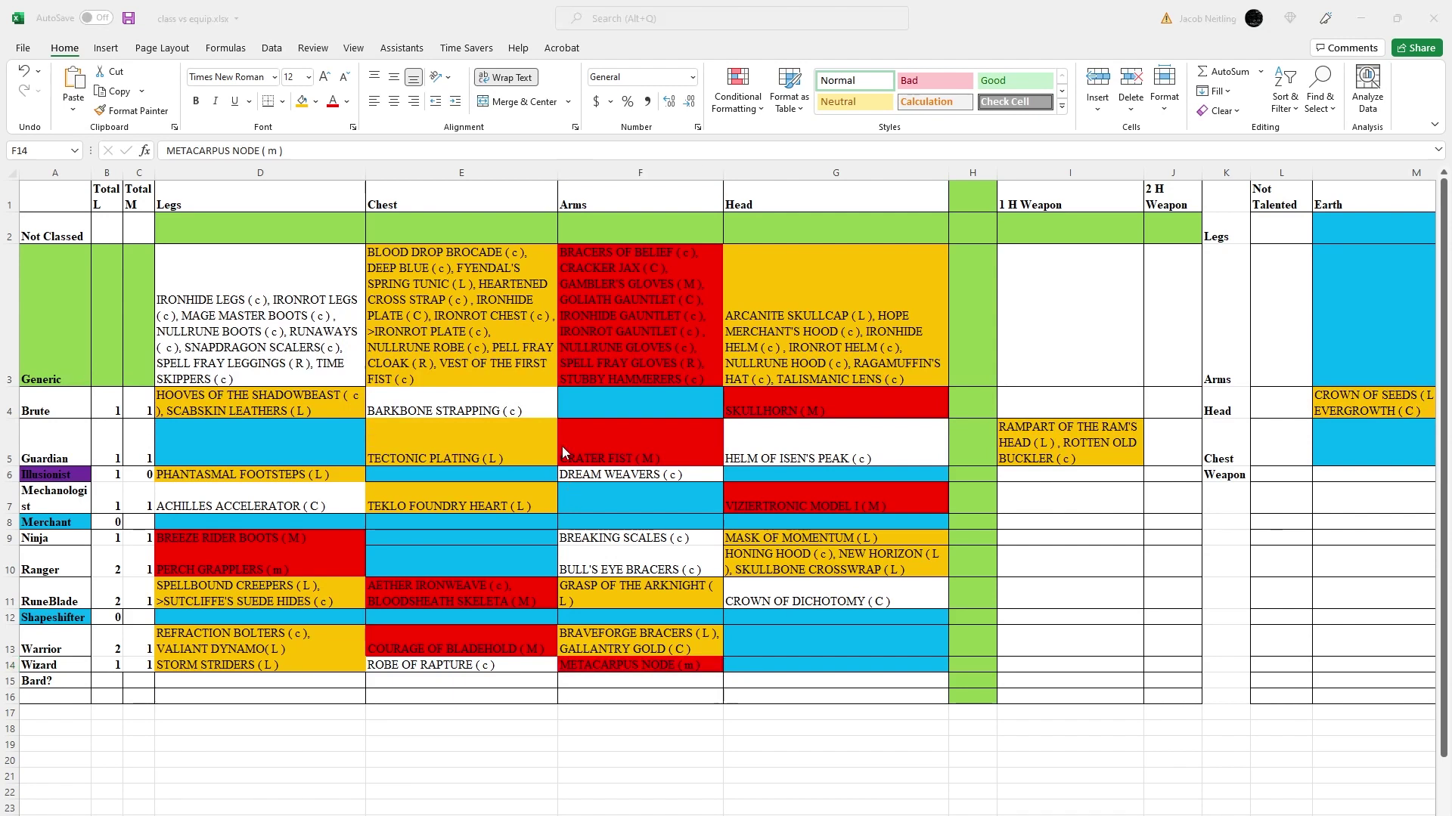
Switch to the Browse Cards website and look through pages 1, 2 and 3 of the equipment cards
key(alt+Tab)
scroll(576, 407, up, 20)
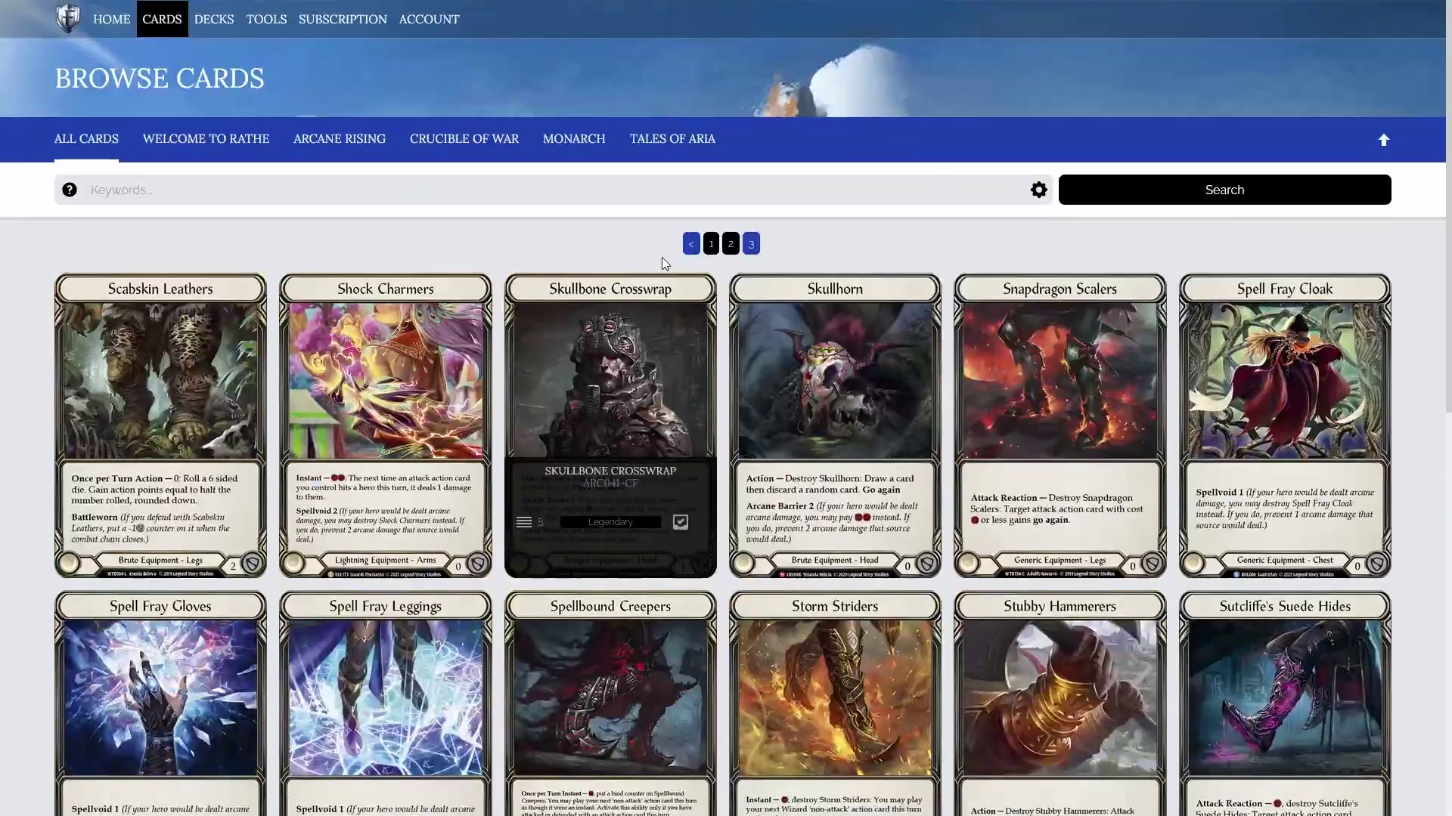
click(708, 246)
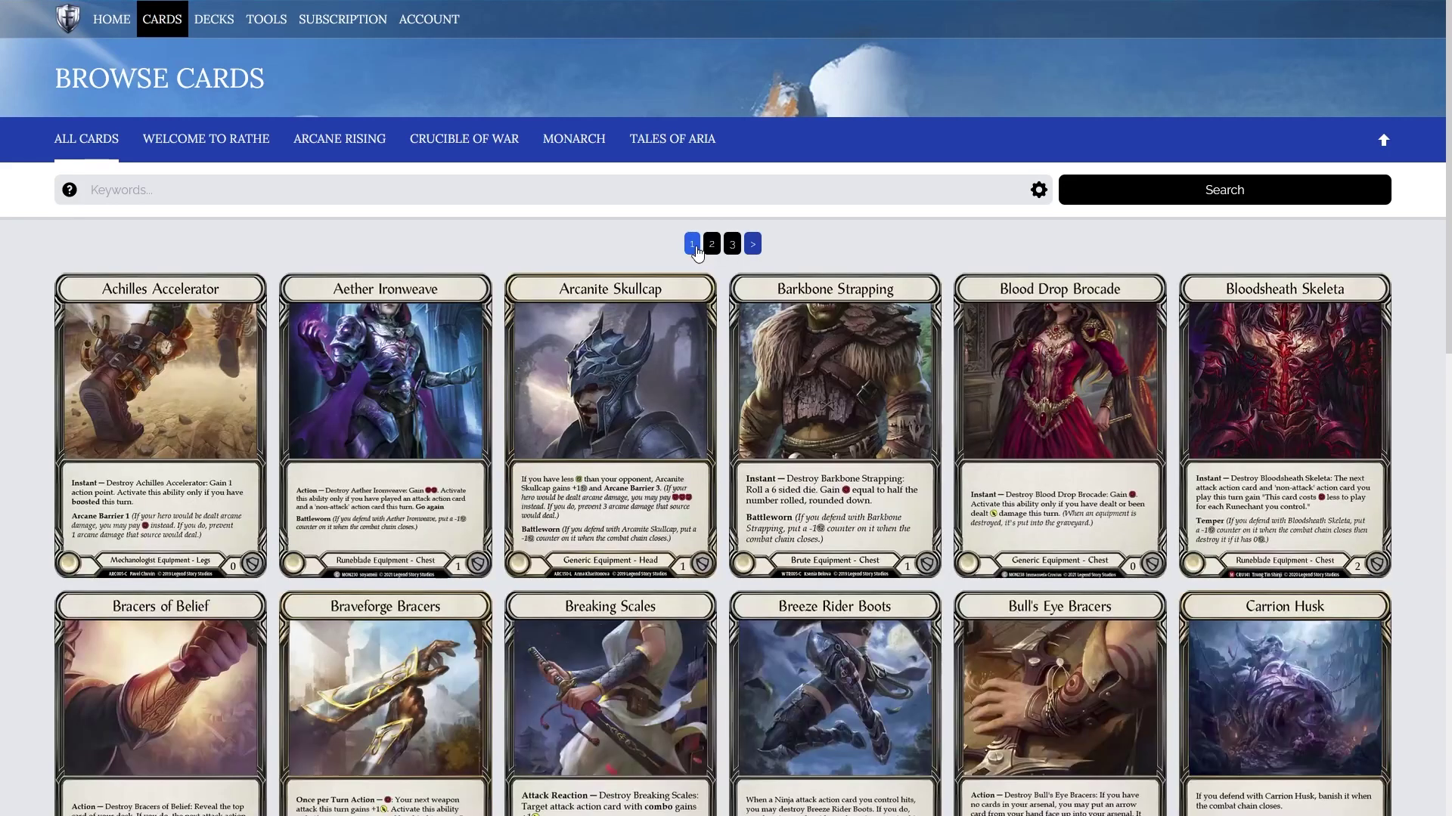
scroll(683, 278, down, 5)
scroll(682, 278, down, 15)
scroll(670, 325, up, 20)
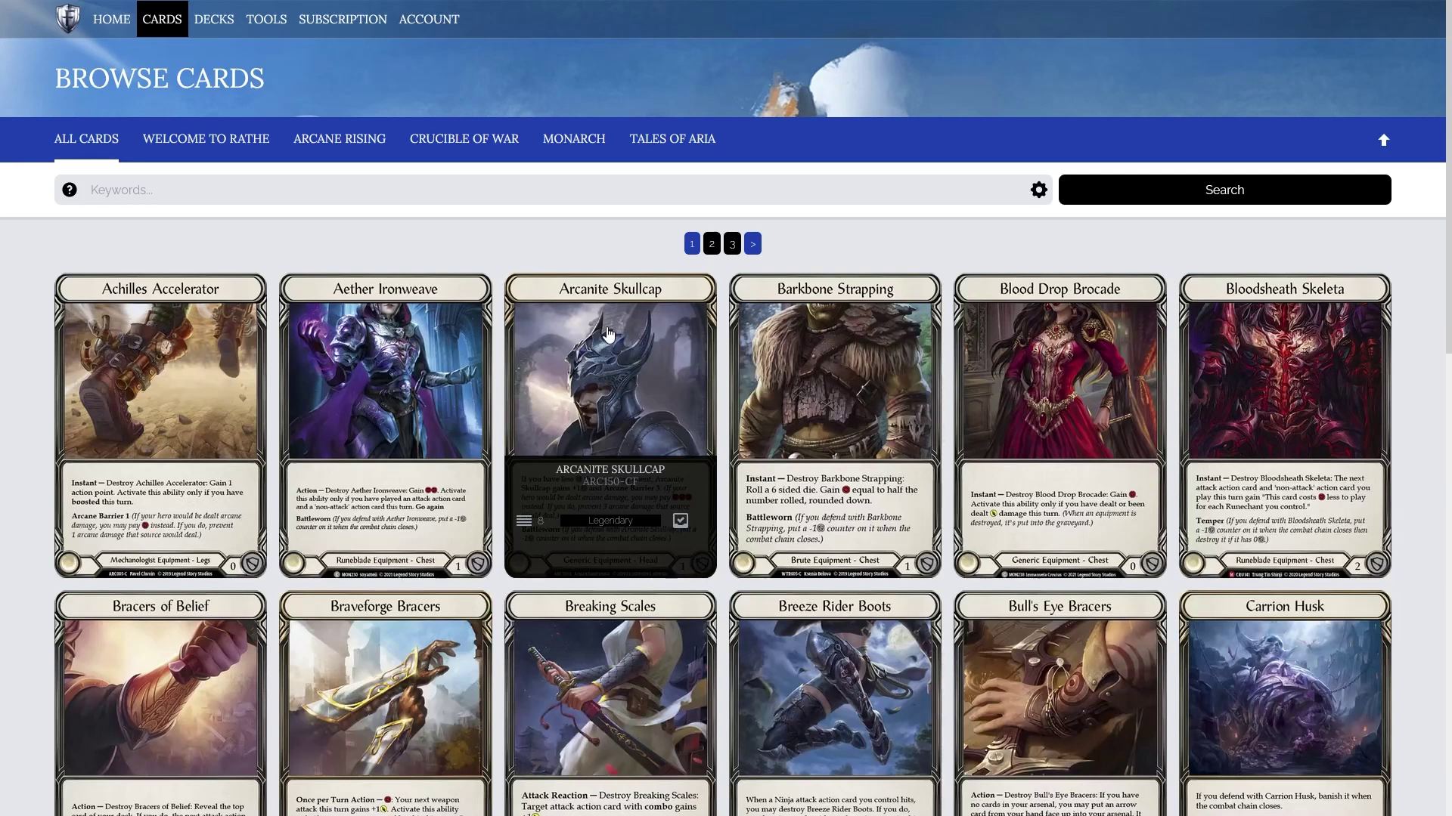
click(714, 245)
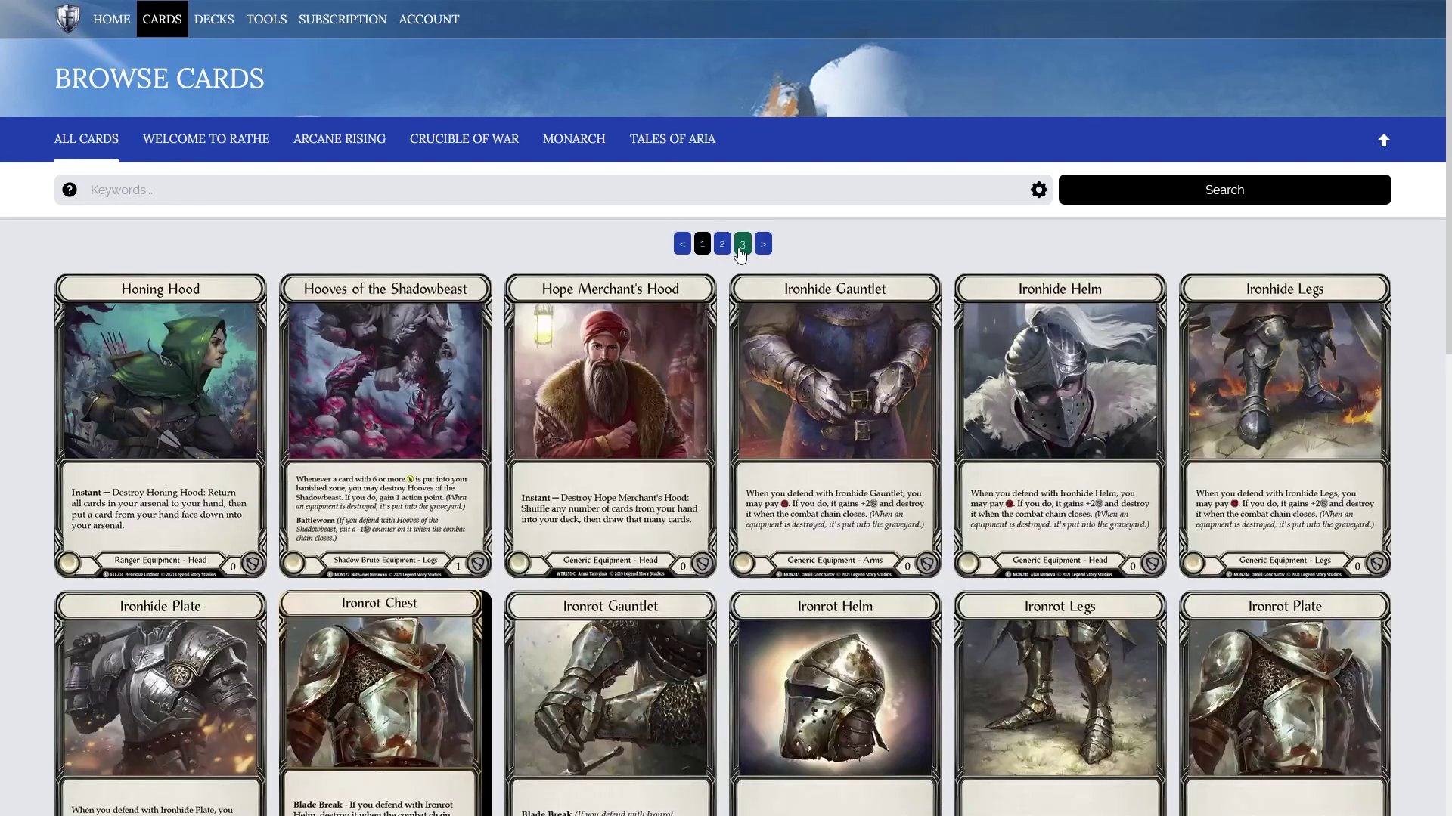
click(738, 254)
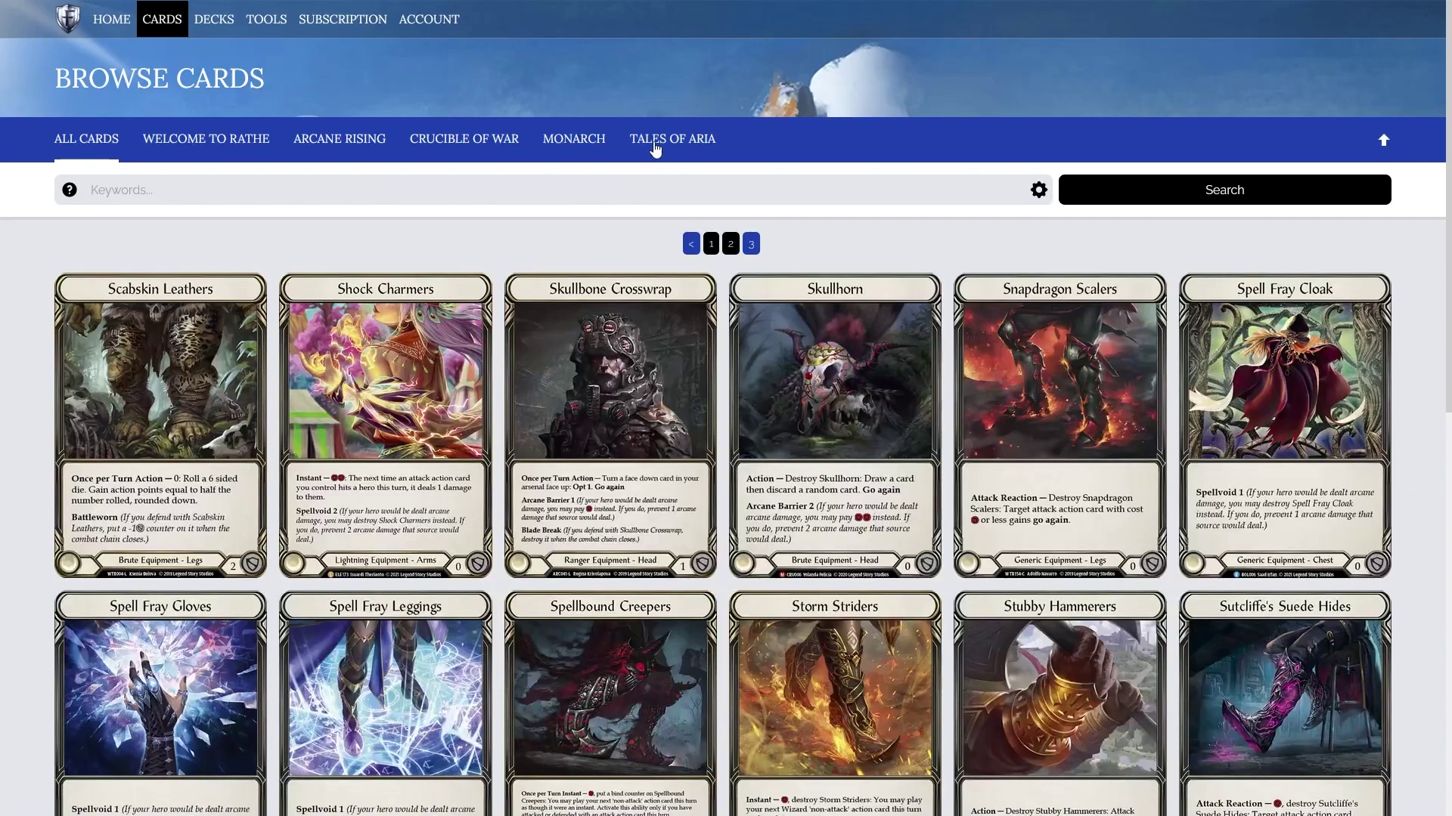
Return to the first page of the equipment card listing and look through its cards
click(655, 144)
click(83, 139)
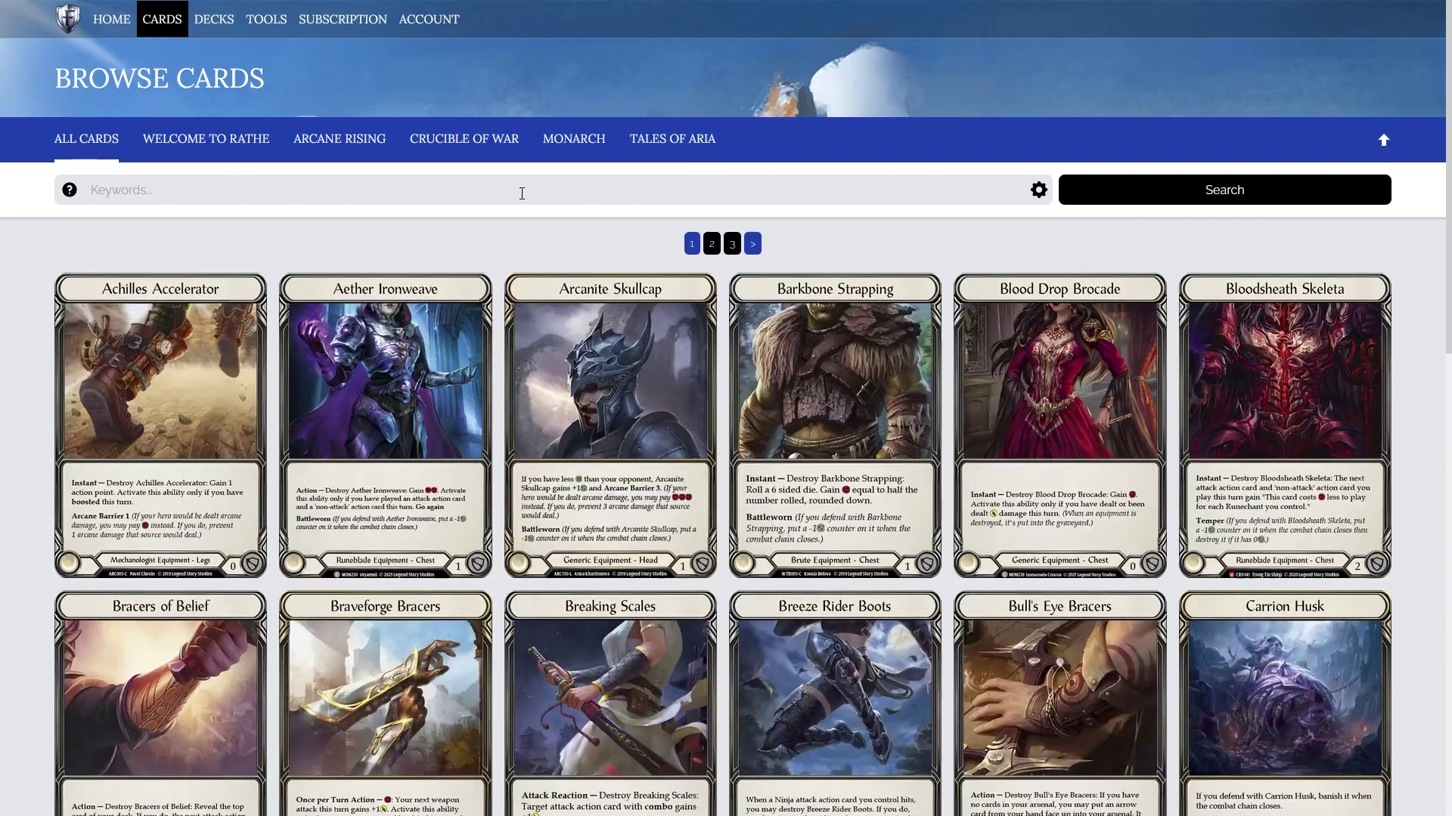
scroll(521, 192, down, 5)
scroll(590, 227, up, 5)
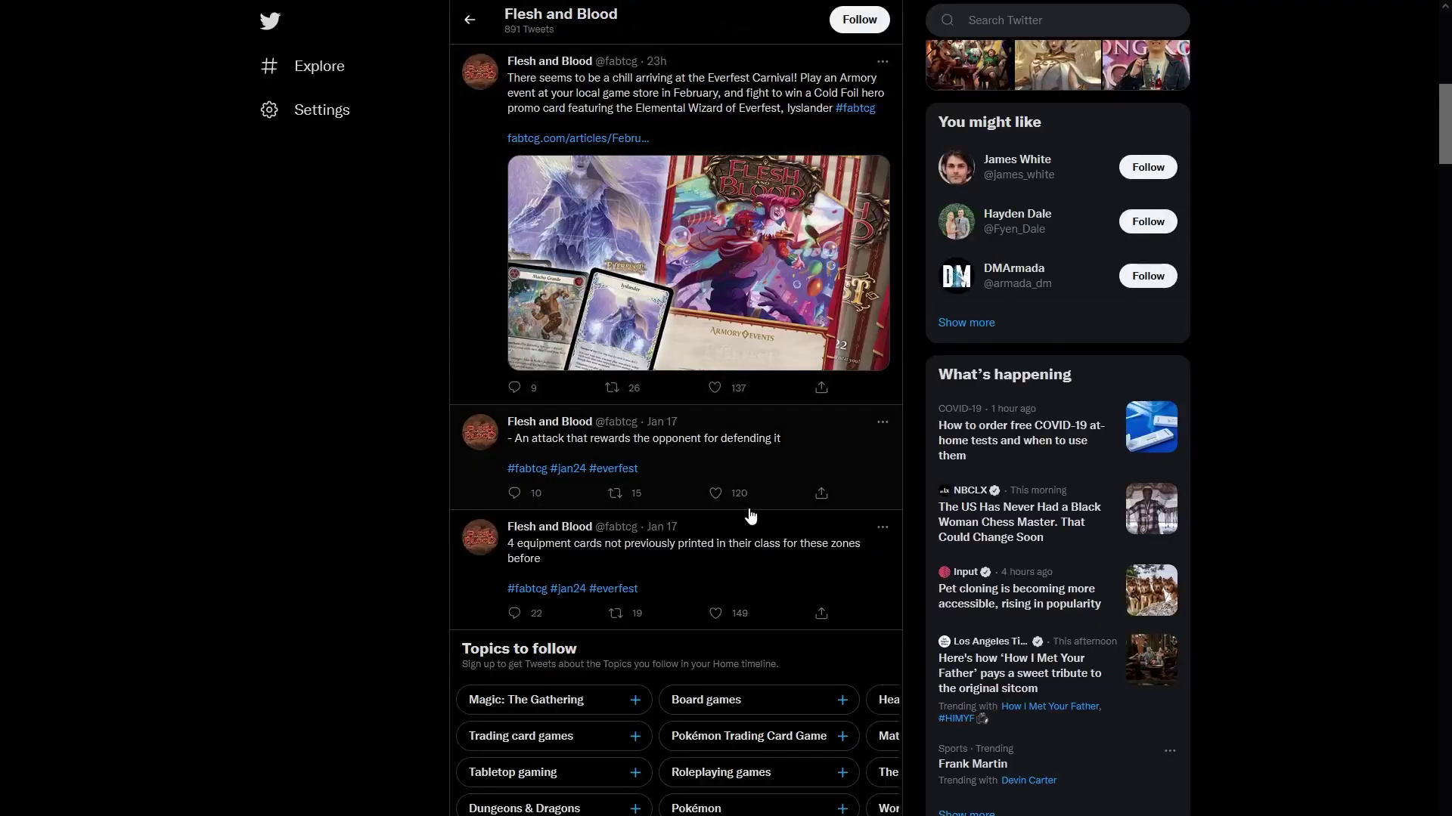
On the Flesh and Blood Twitter page, highlight the hints about an attack rewarding the opponent for defending and an arrow attack card unlike any other
scroll(656, 496, up, 1)
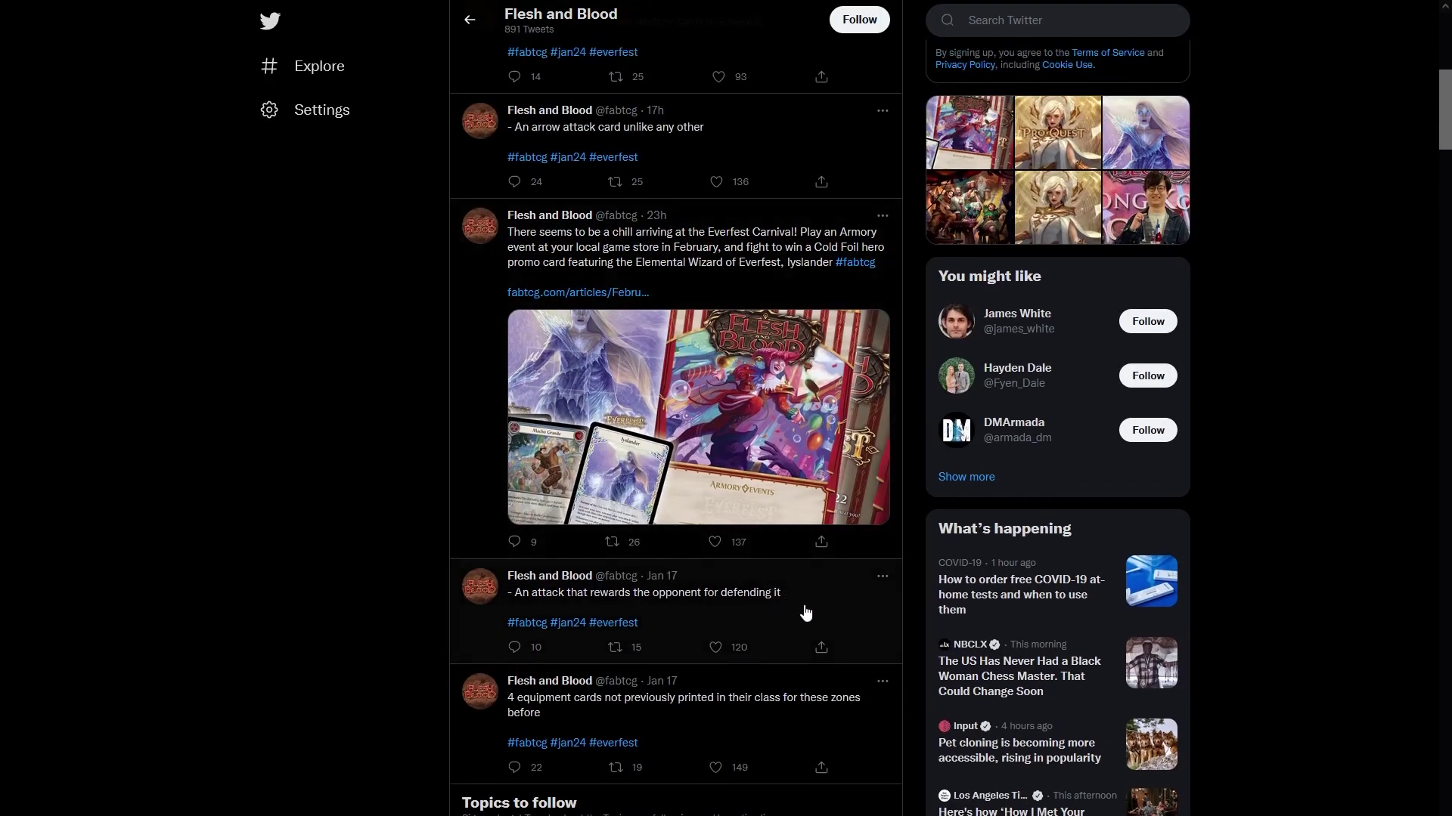
drag(773, 593, 505, 595)
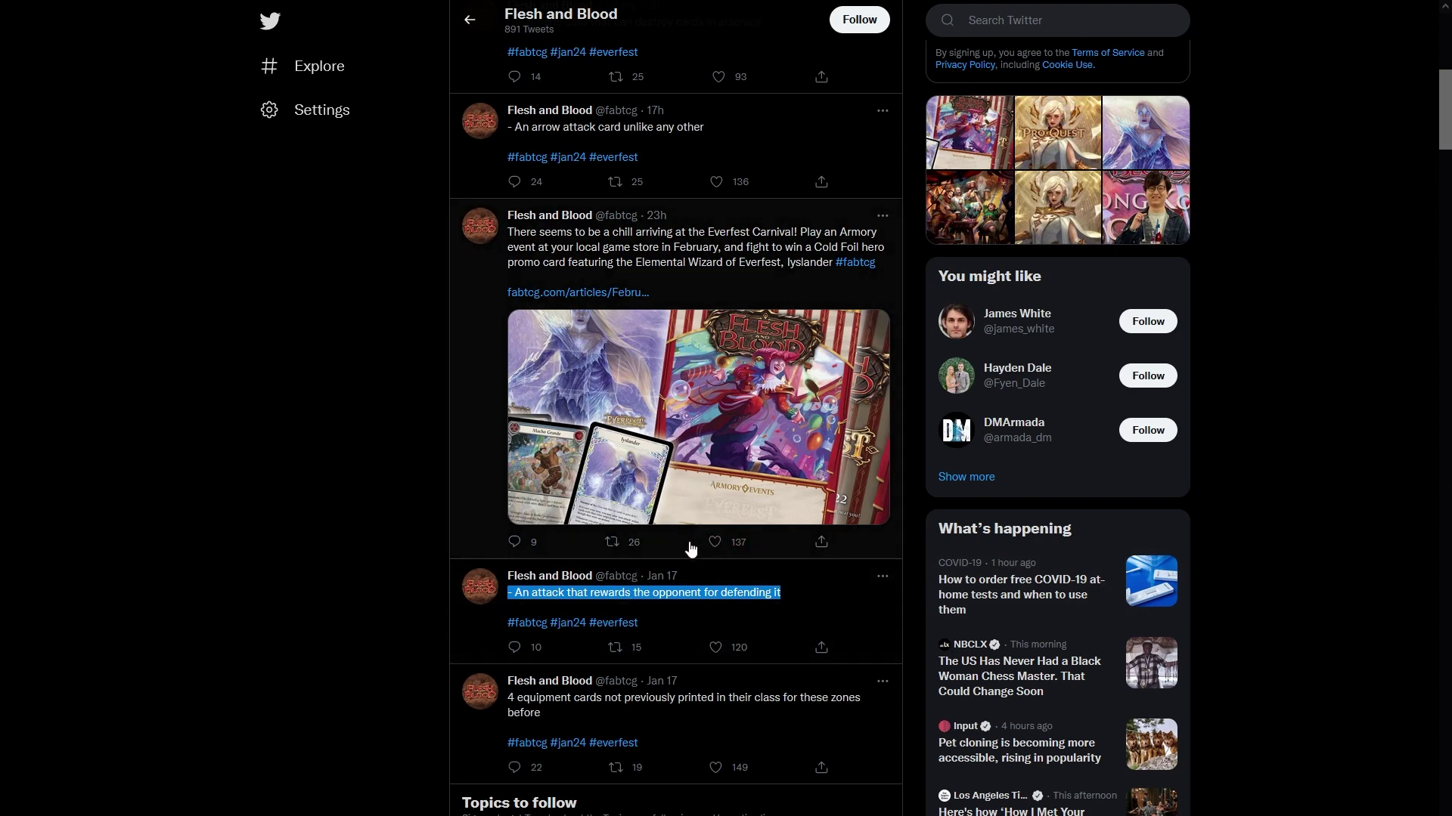
scroll(669, 597, up, 4)
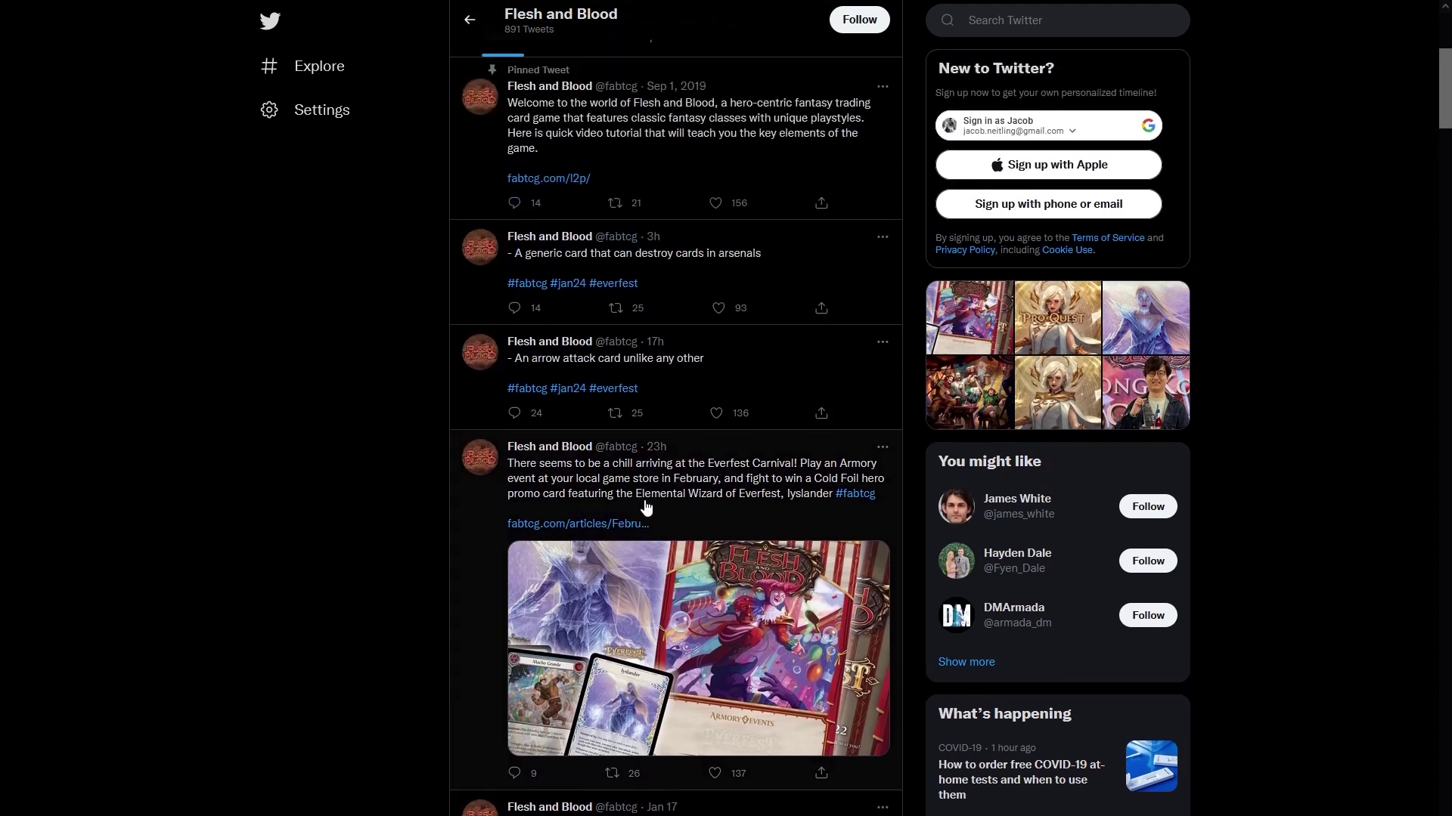
drag(705, 437, 506, 446)
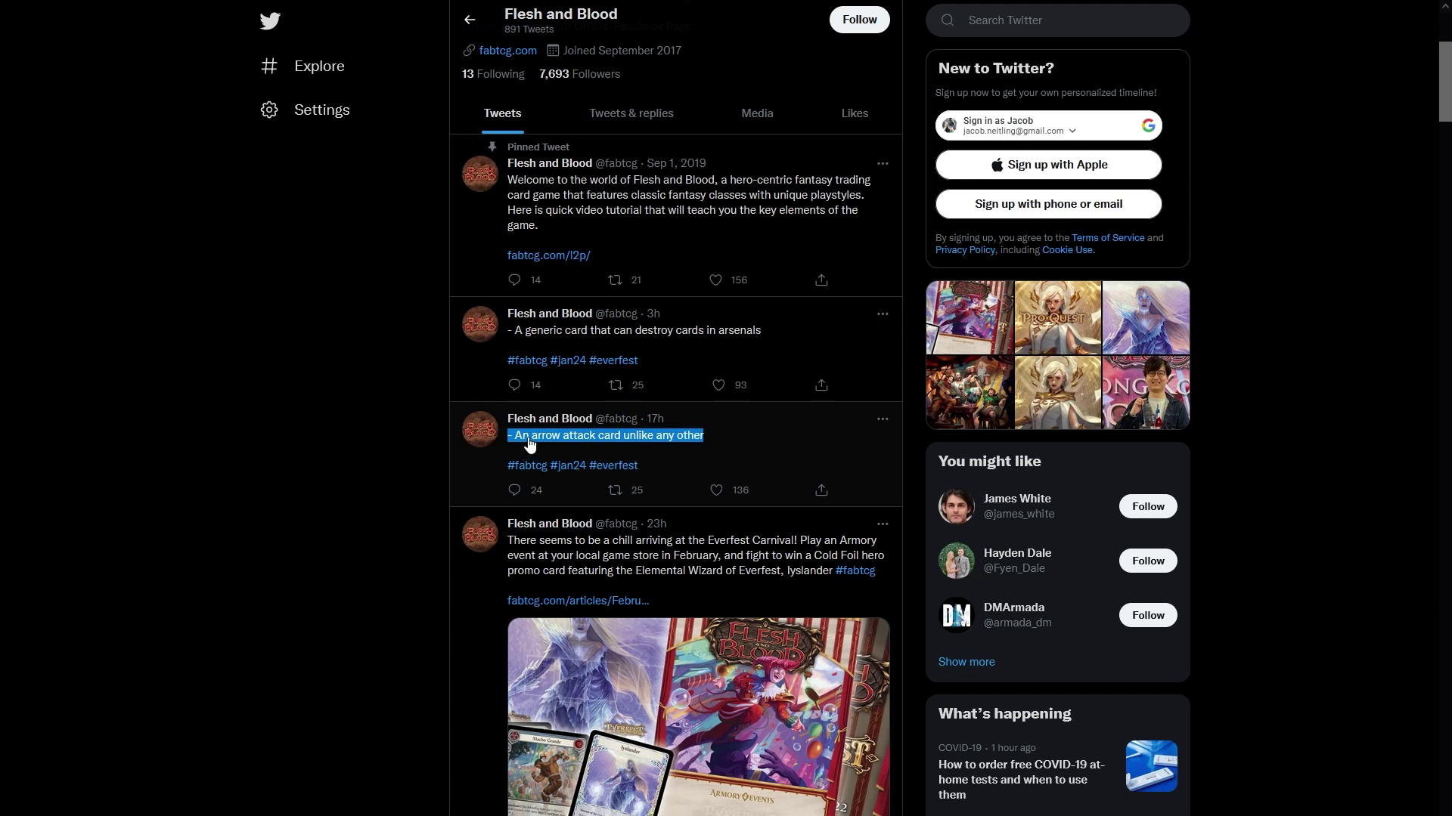
scroll(725, 408, up, 3)
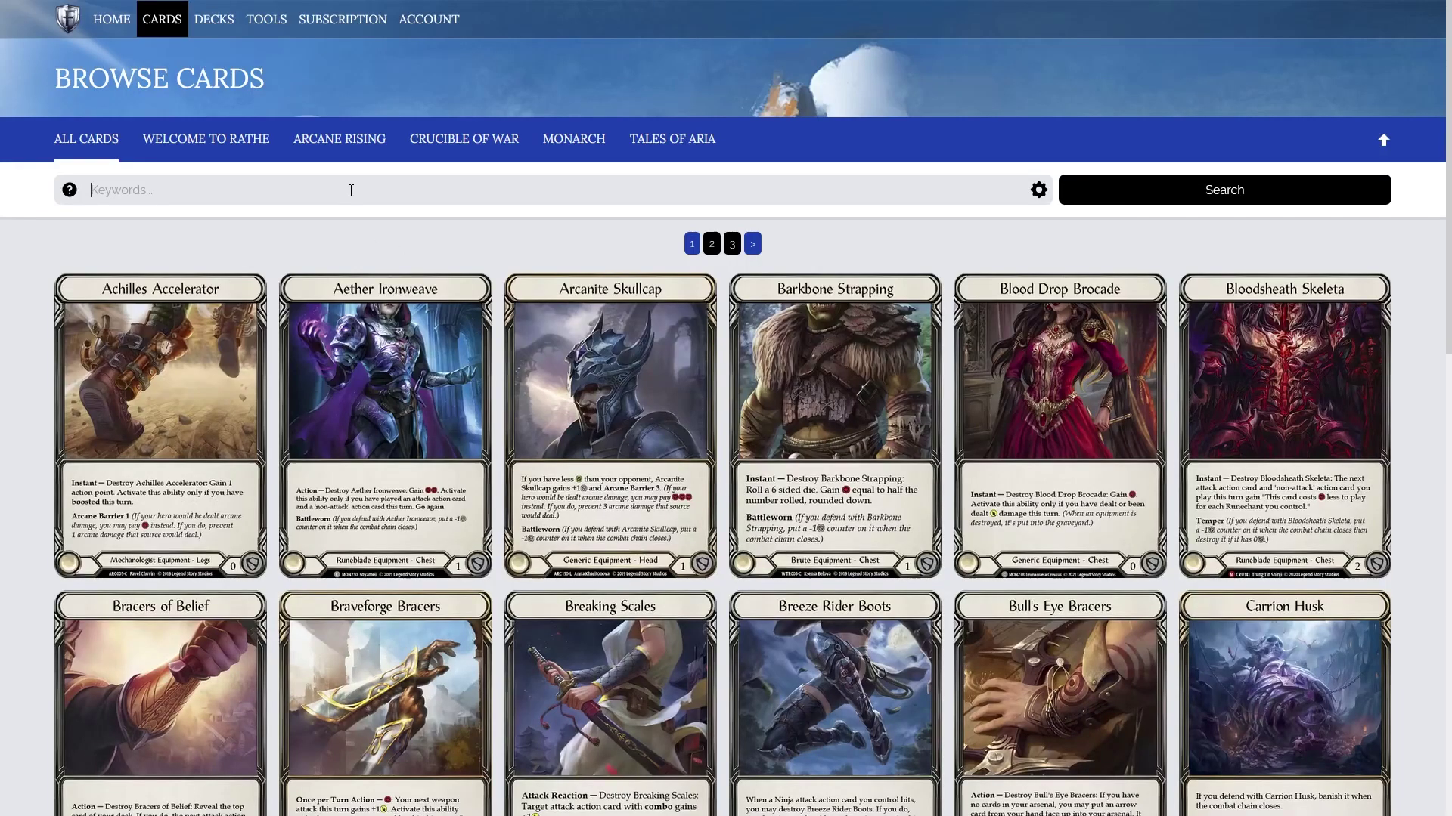
On the Browse Cards website, clear the equipment filter, search all cards for "command" and open Command and Conquer
text(command)
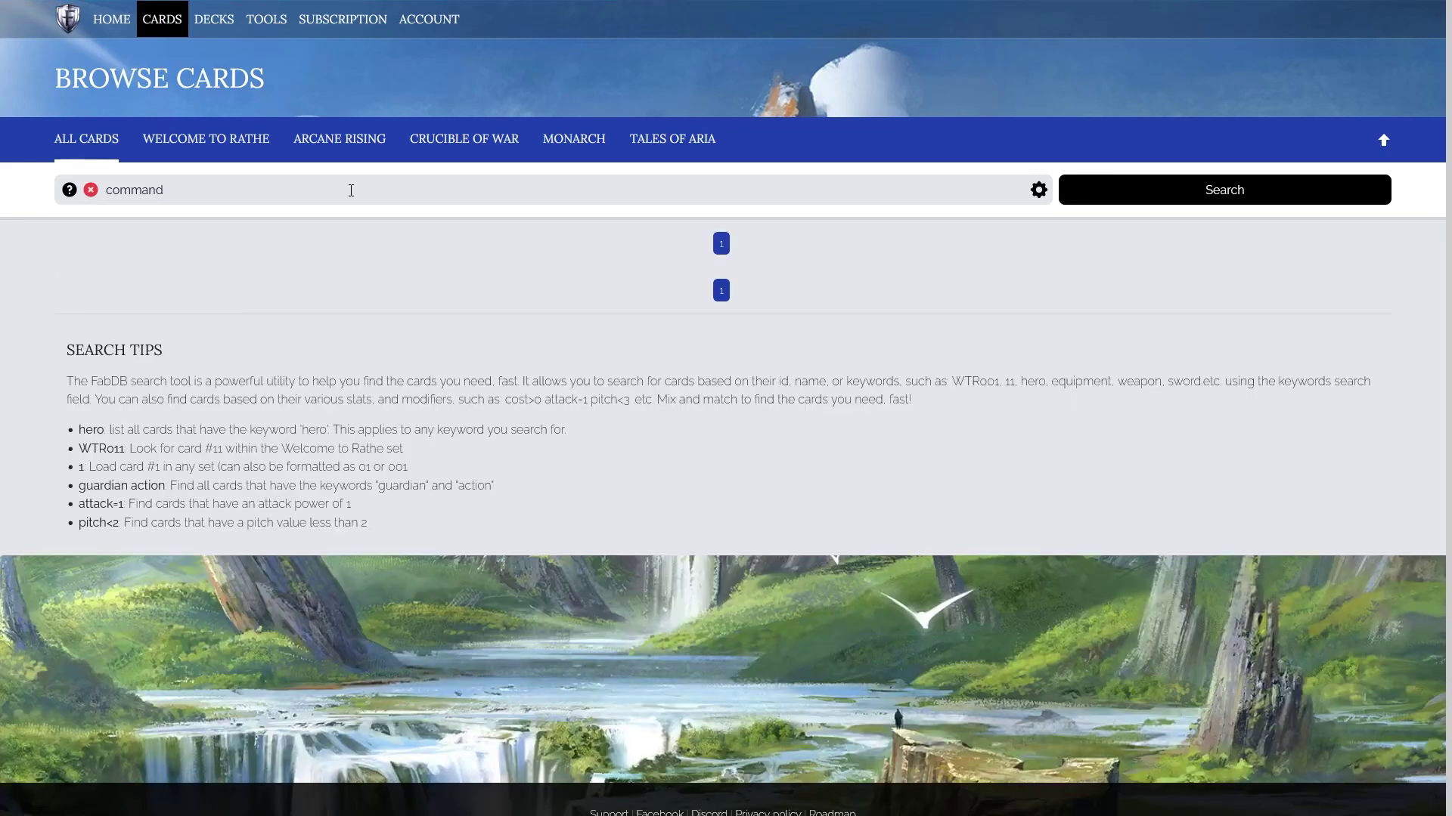
click(1038, 190)
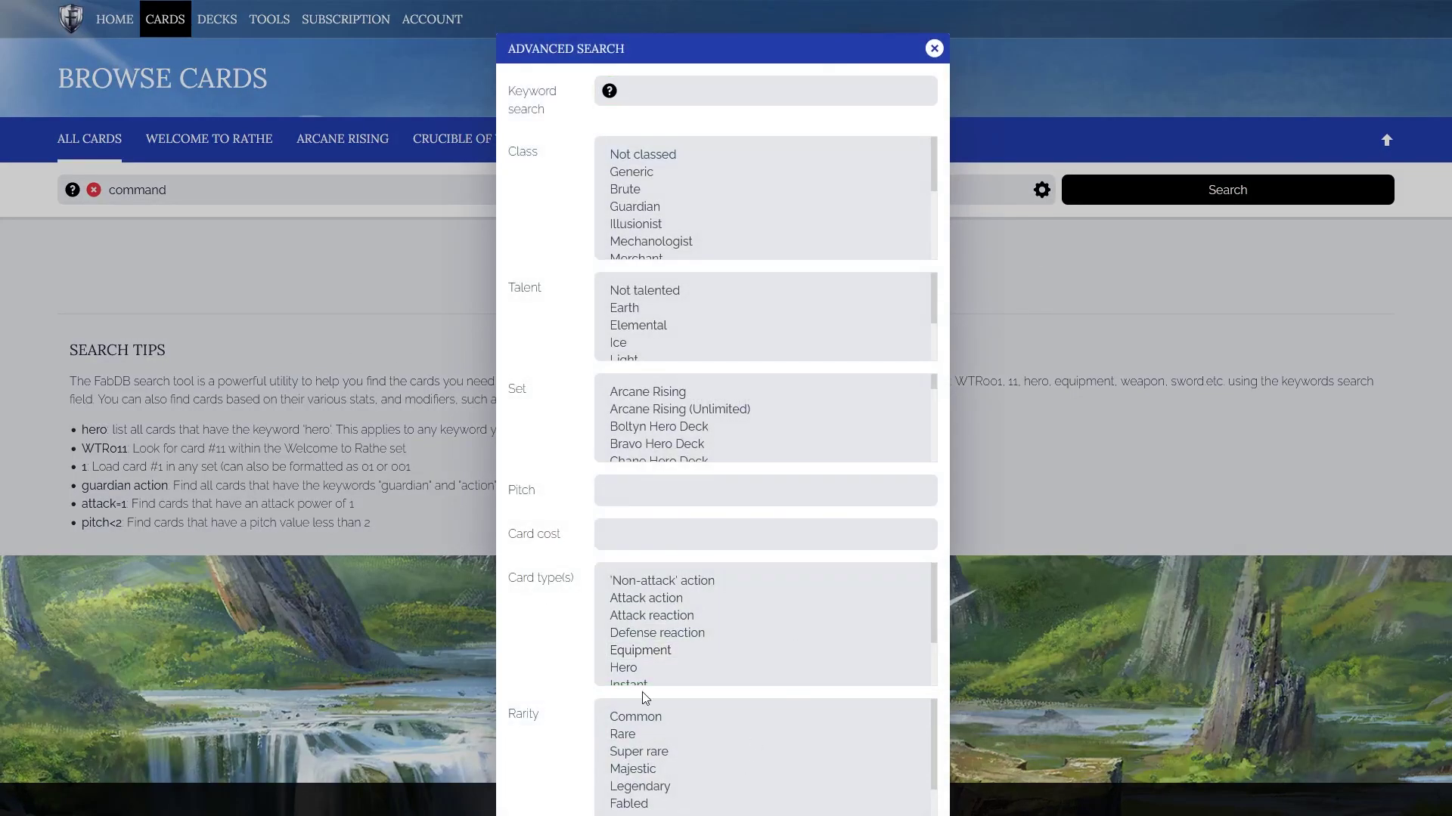
click(94, 190)
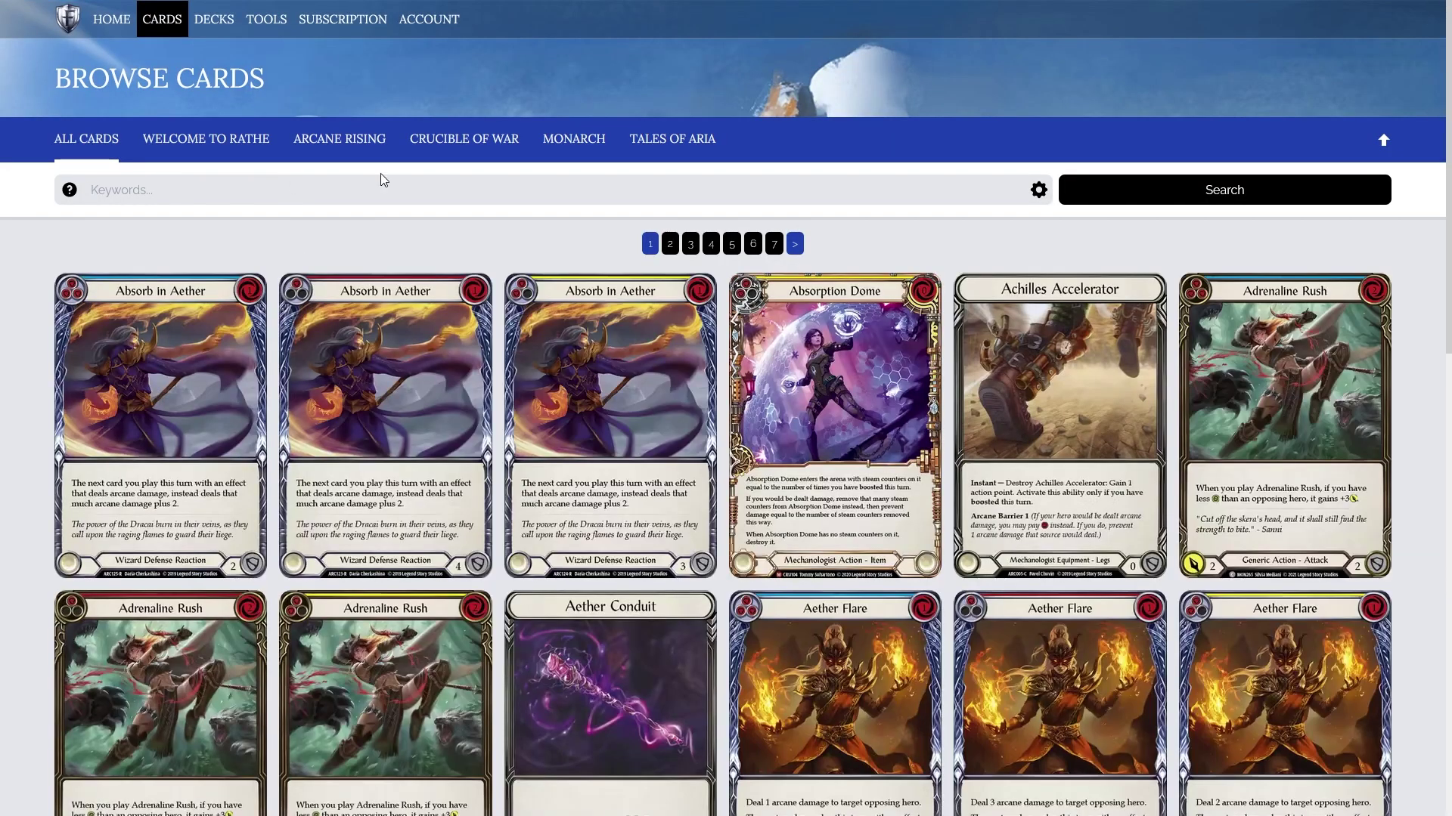
text(command)
key(Return)
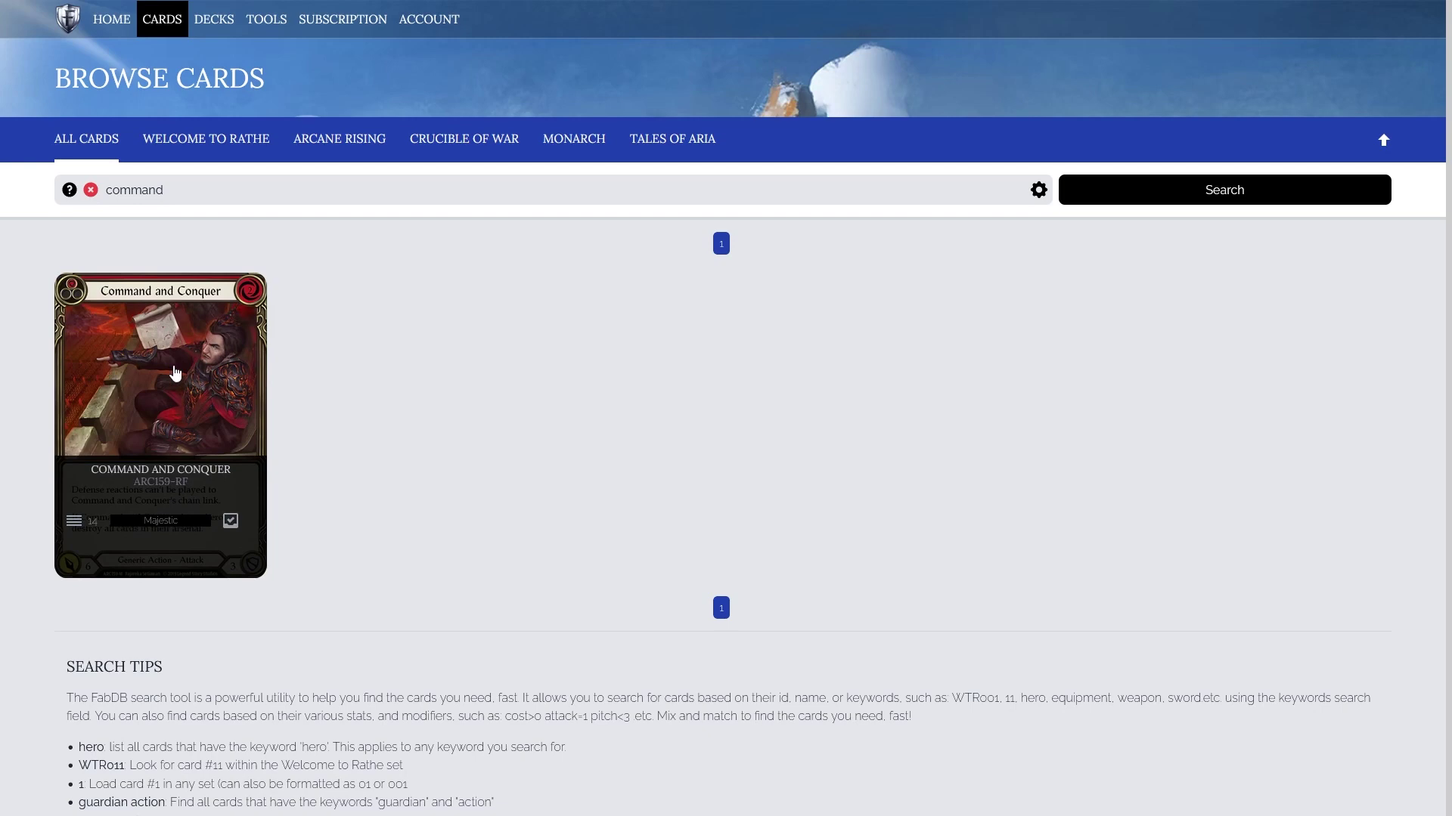
click(175, 373)
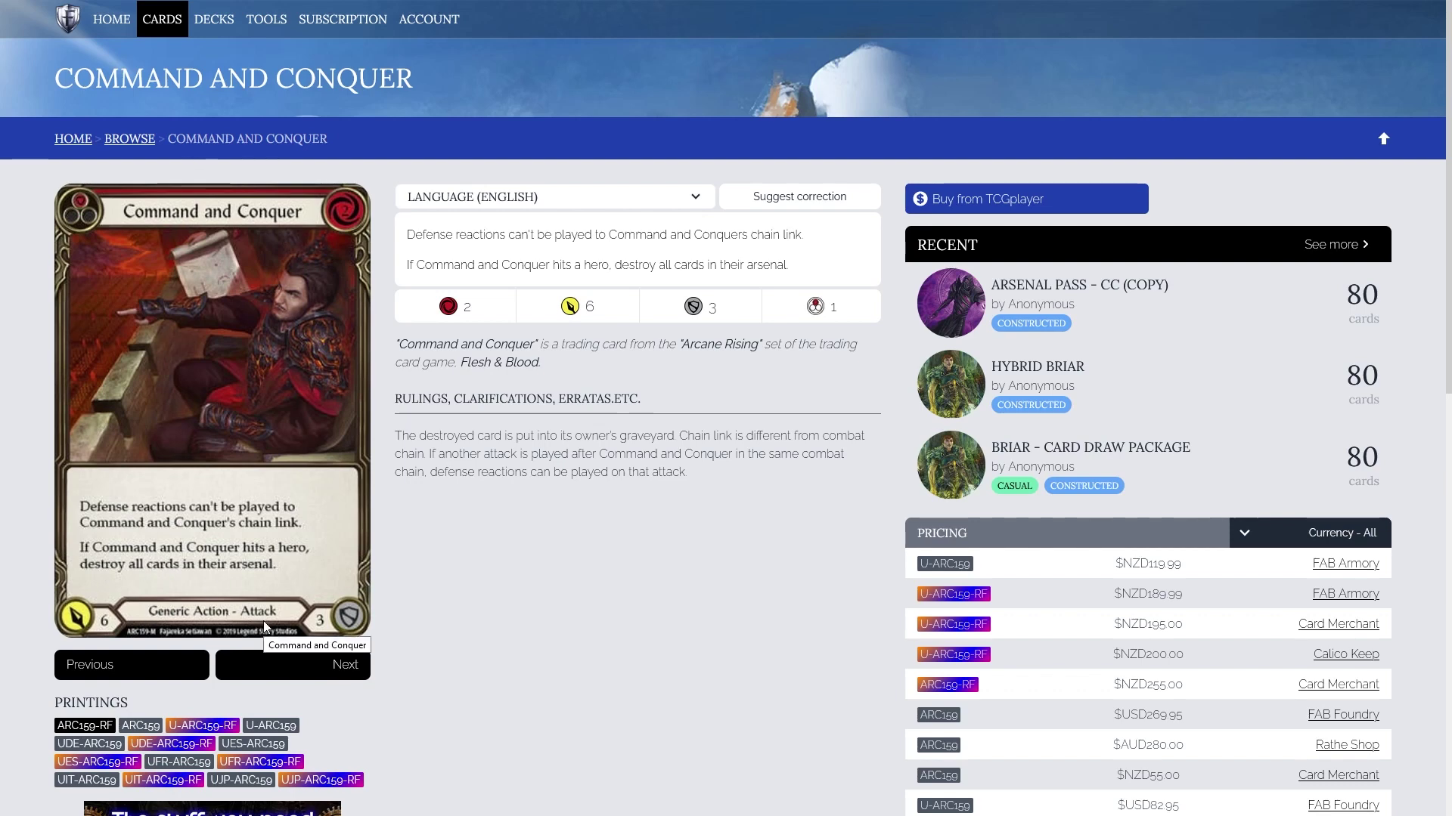
Switch back to the Flesh and Blood Twitter page and highlight the hint about a generic card that can destroy cards in arsenals
key(ctrl+Tab)
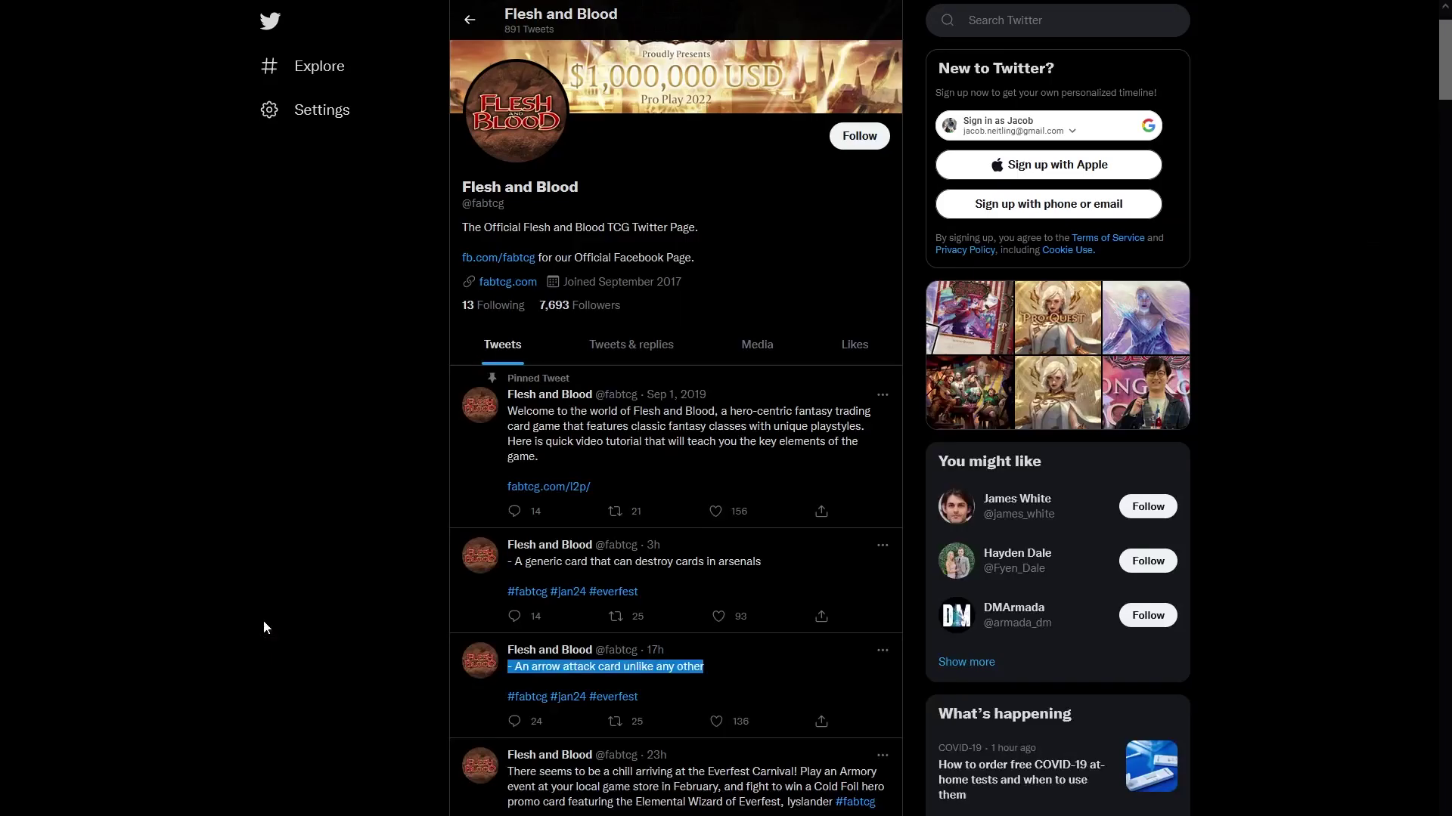
drag(764, 563, 505, 566)
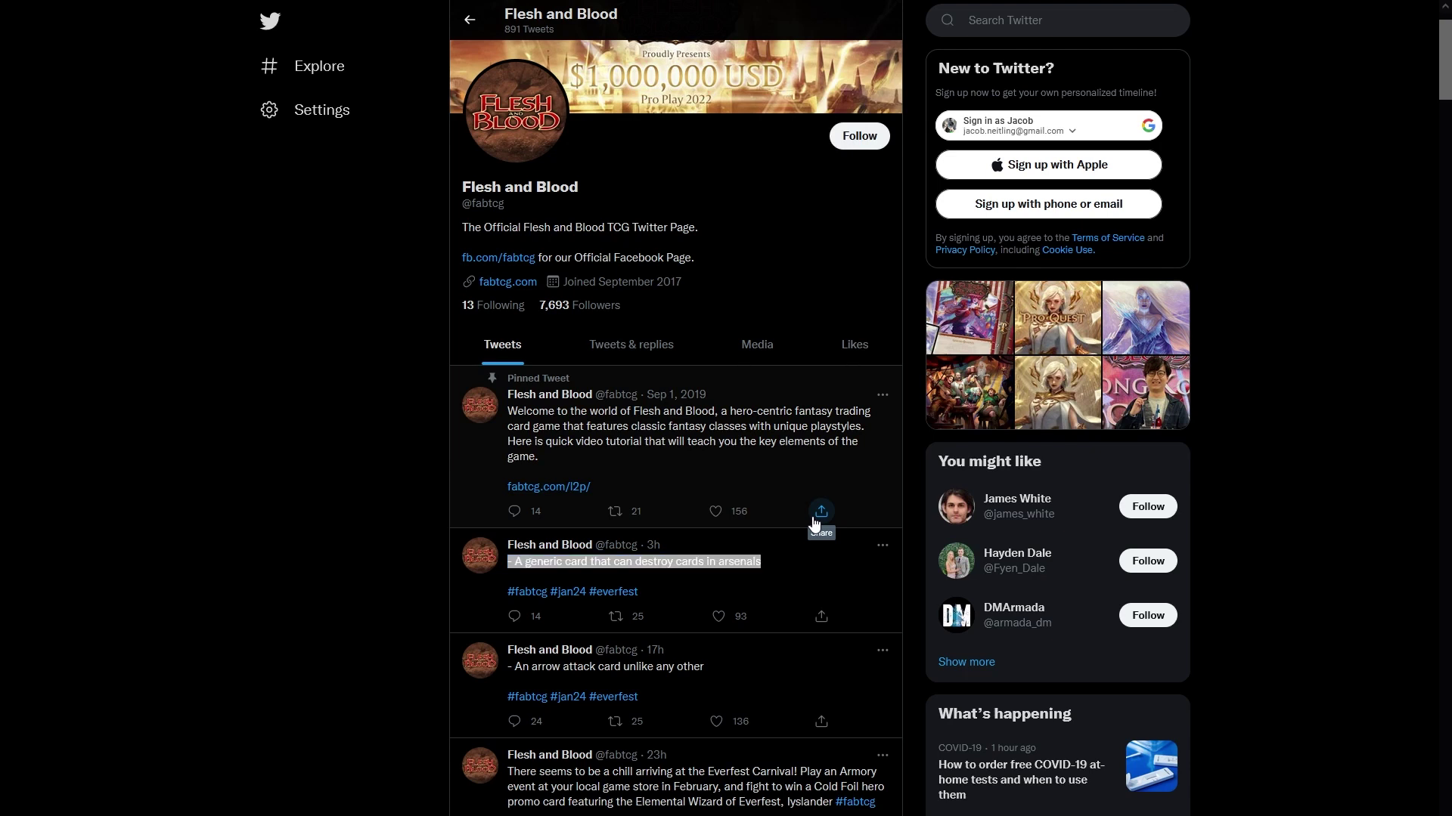
Switch to the Excel class table and highlight the Generic row's legs-to-head equipment, followed by the block of equipment slots for all classes below
key(alt+Tab)
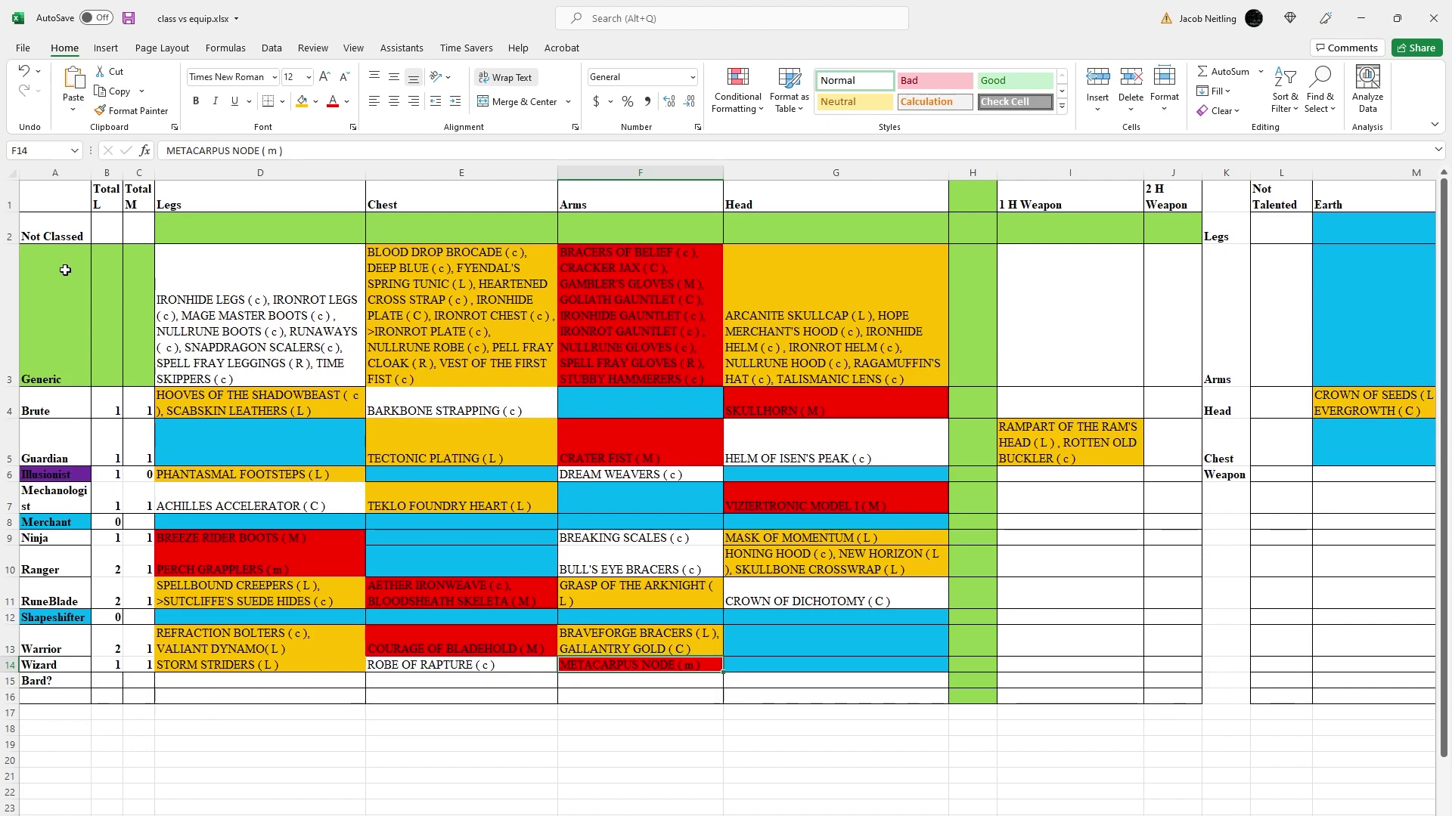
scroll(65, 270, down, 1)
scroll(151, 302, up, 1)
click(337, 321)
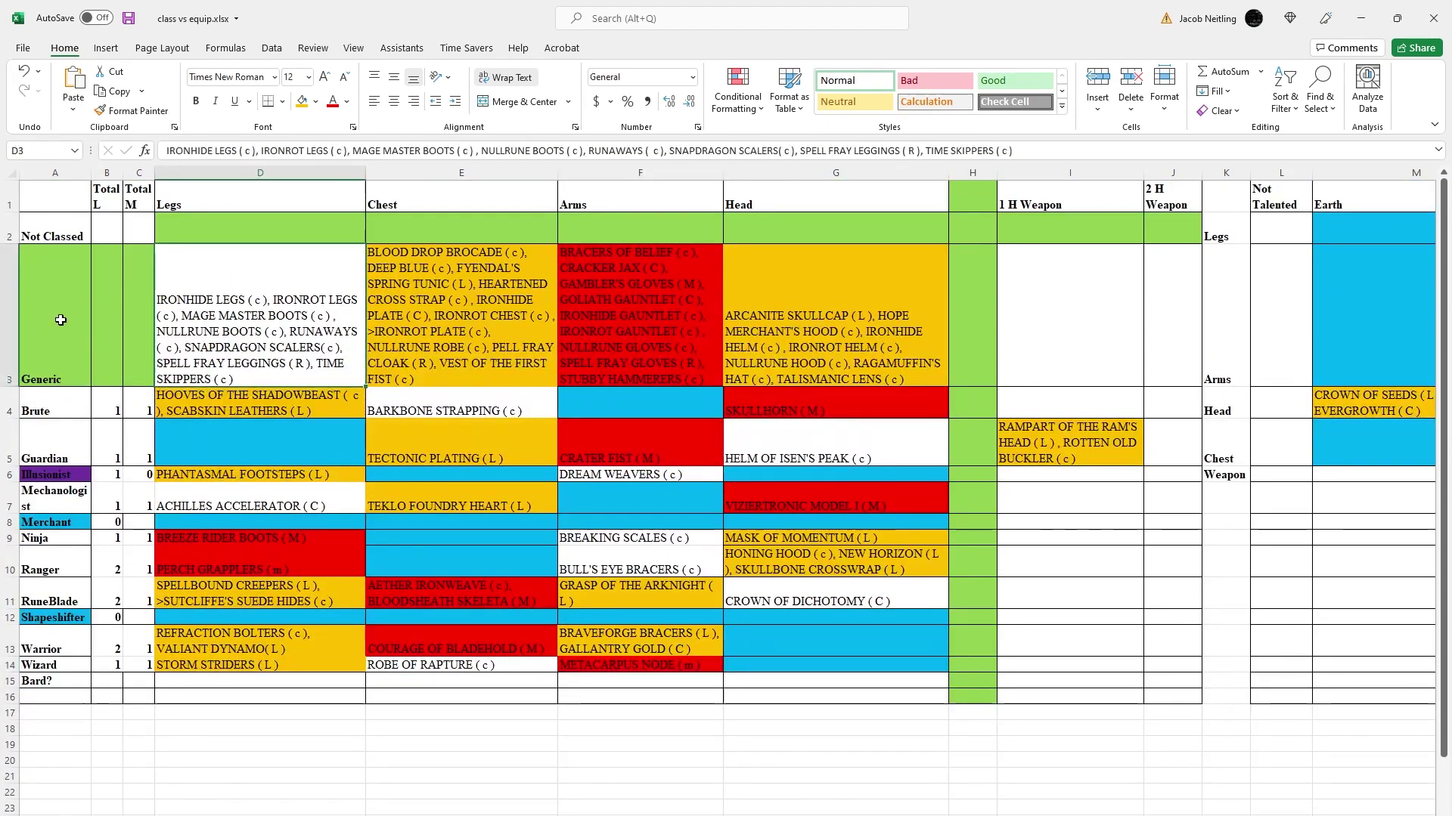
drag(60, 320, 847, 643)
click(337, 321)
drag(337, 320, 790, 339)
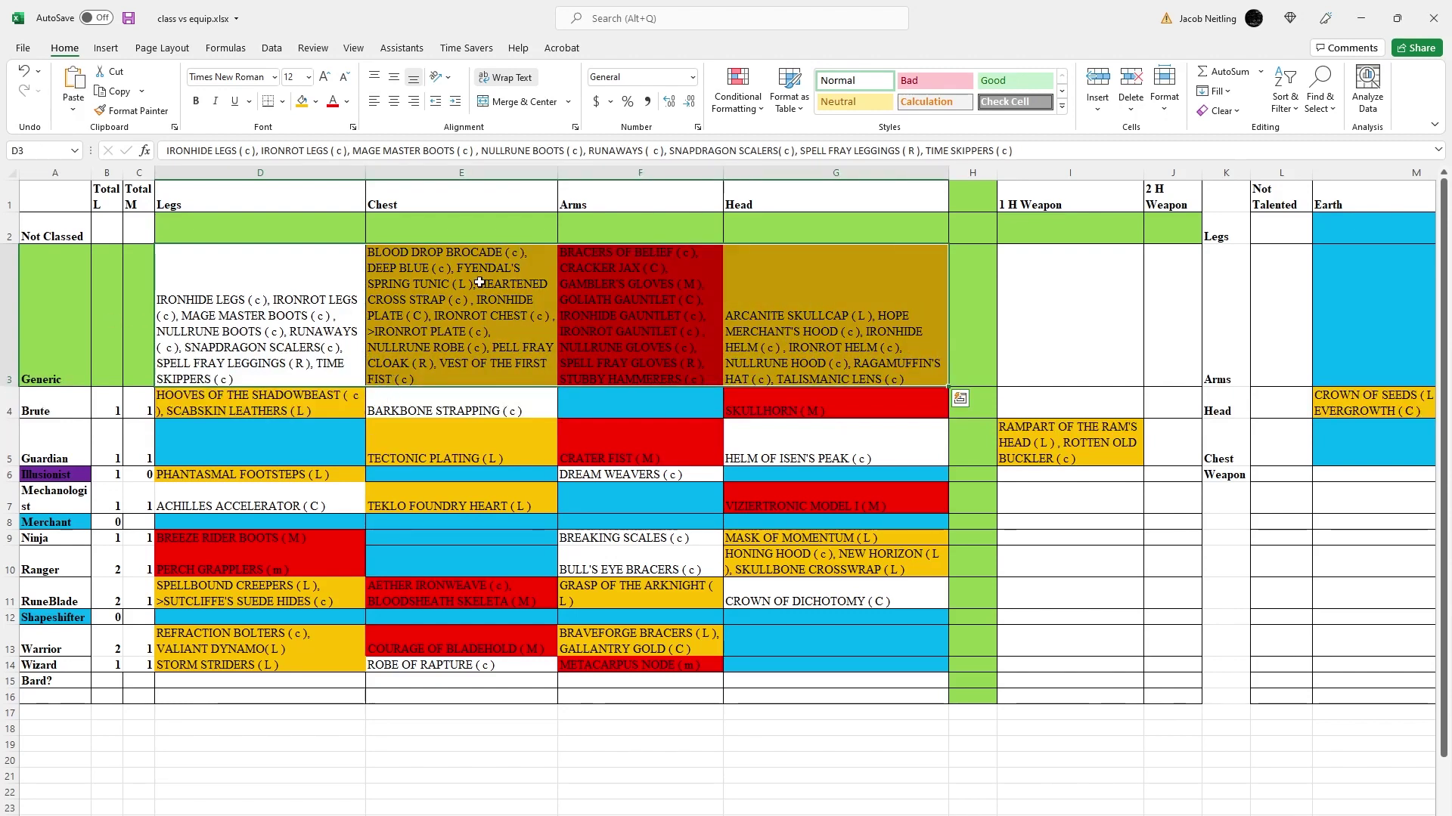
drag(182, 405, 826, 692)
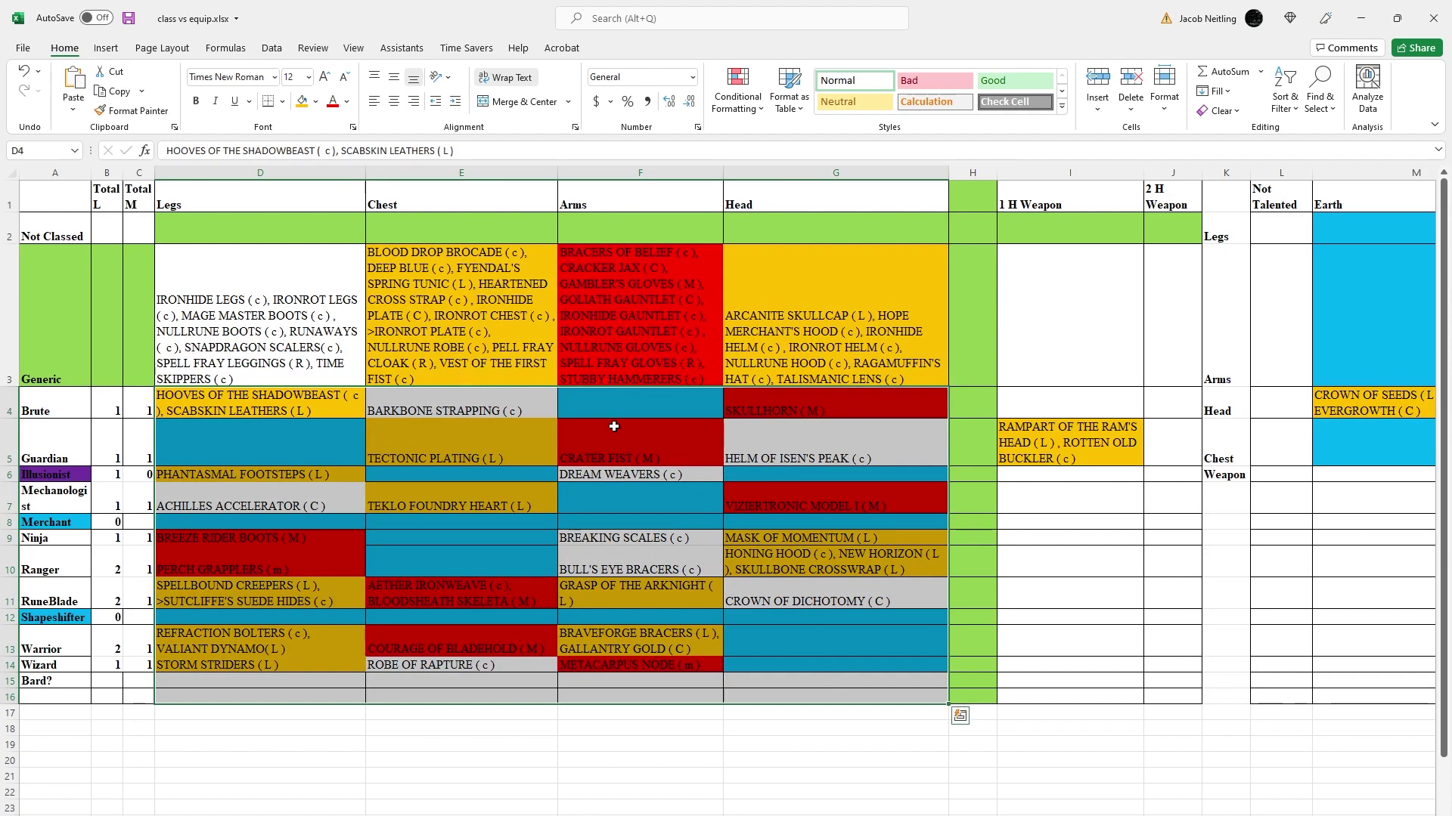
Check the Generic chest slot, the head slots from Warrior downward, and the chest slots from Merchant to Ranger
click(411, 293)
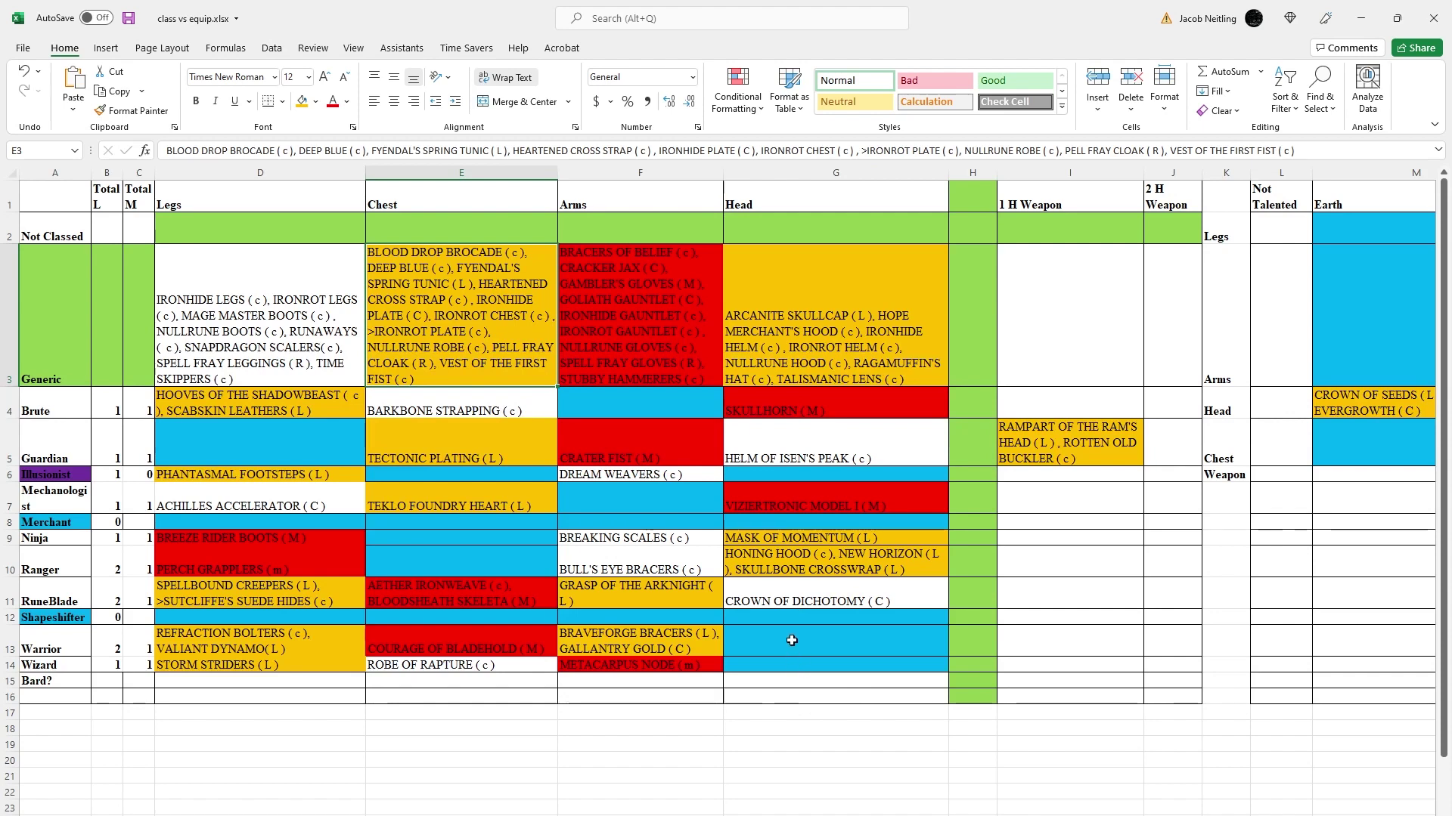
drag(792, 640, 788, 679)
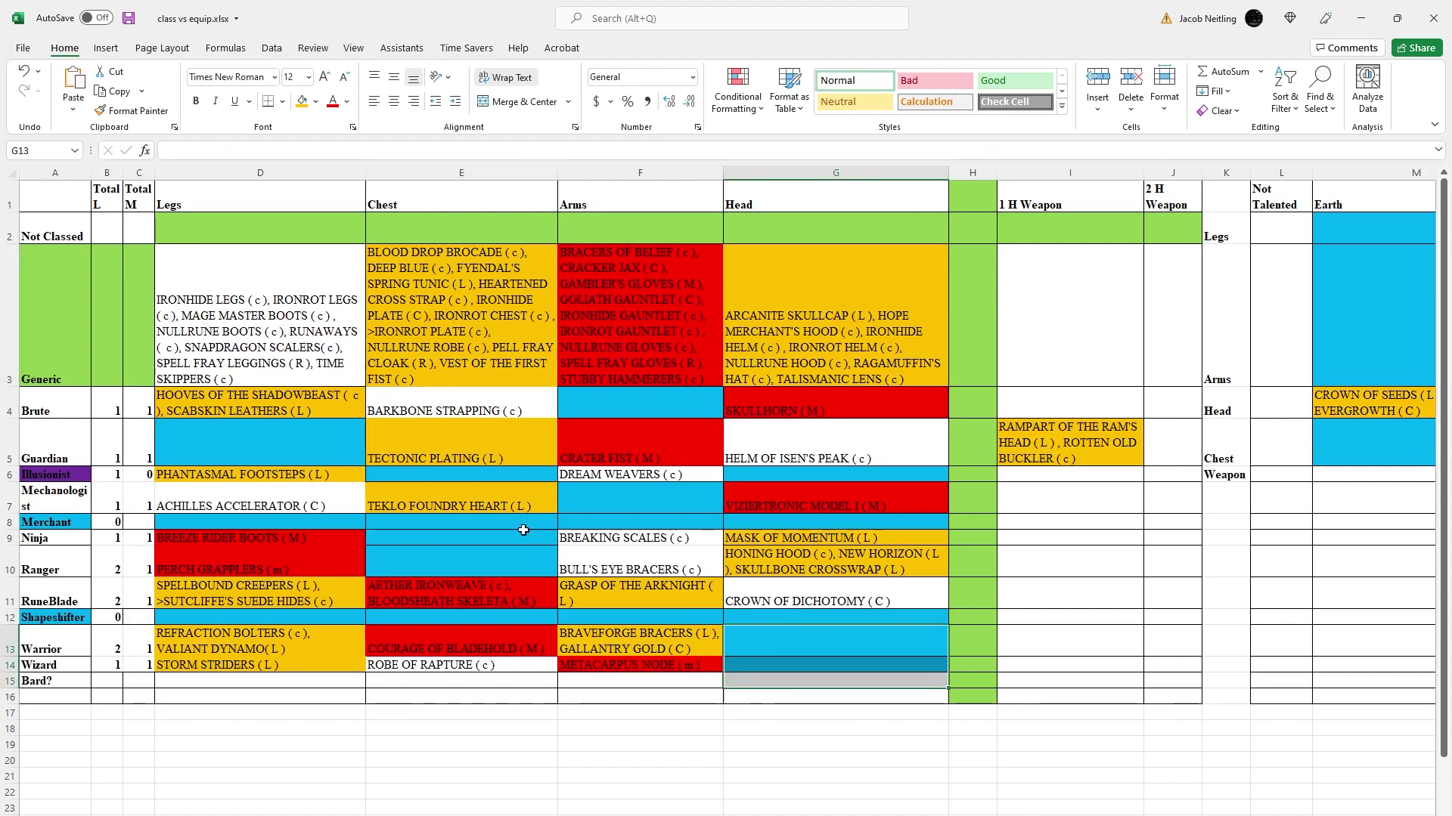
drag(491, 523, 486, 568)
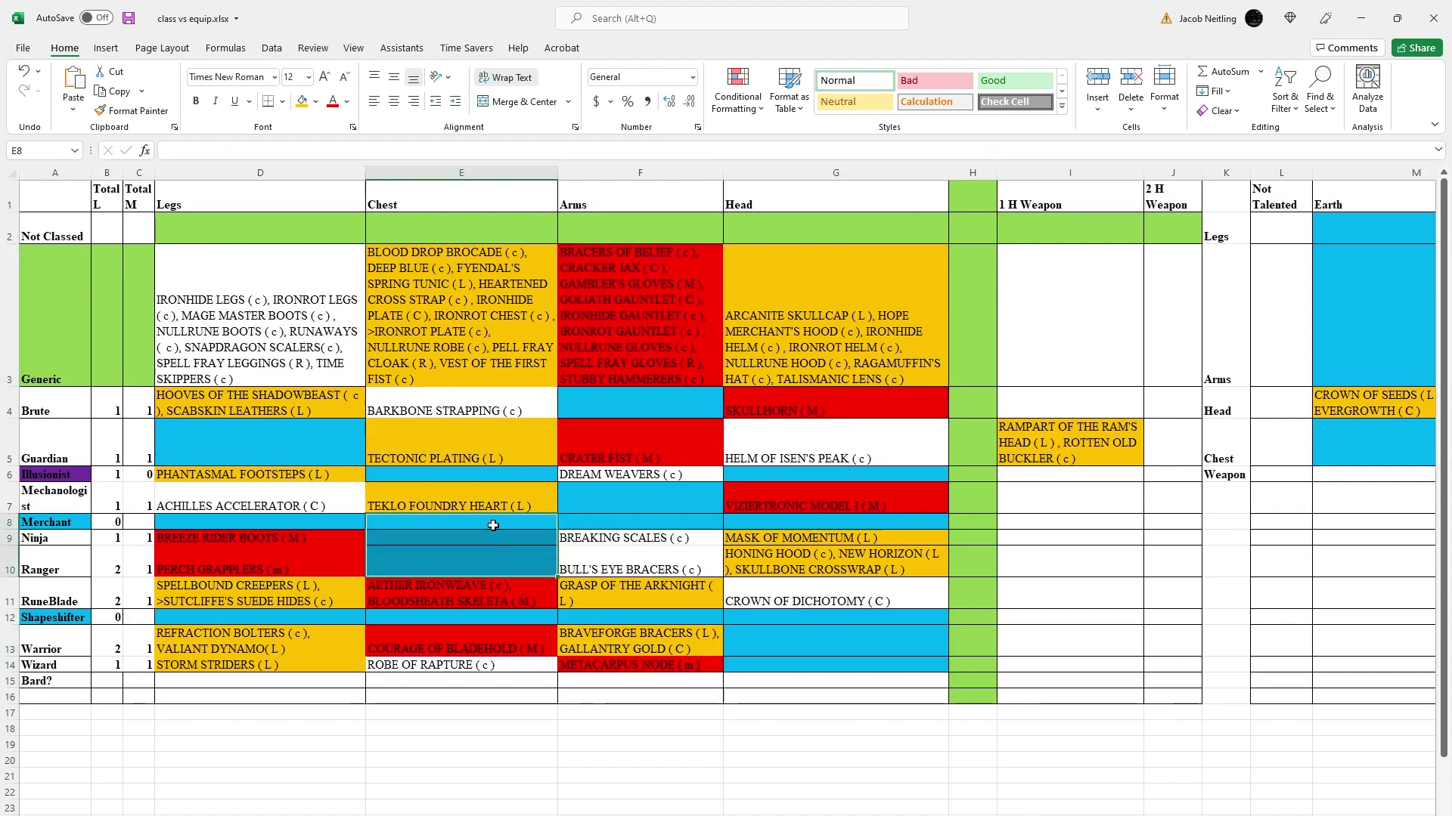
Highlight the empty Illusionist, Shapeshifter, Warrior and Wizard head slots together with the Illusionist, Merchant, Ninja and Ranger chest slots
click(755, 474)
ctrl+click(756, 521)
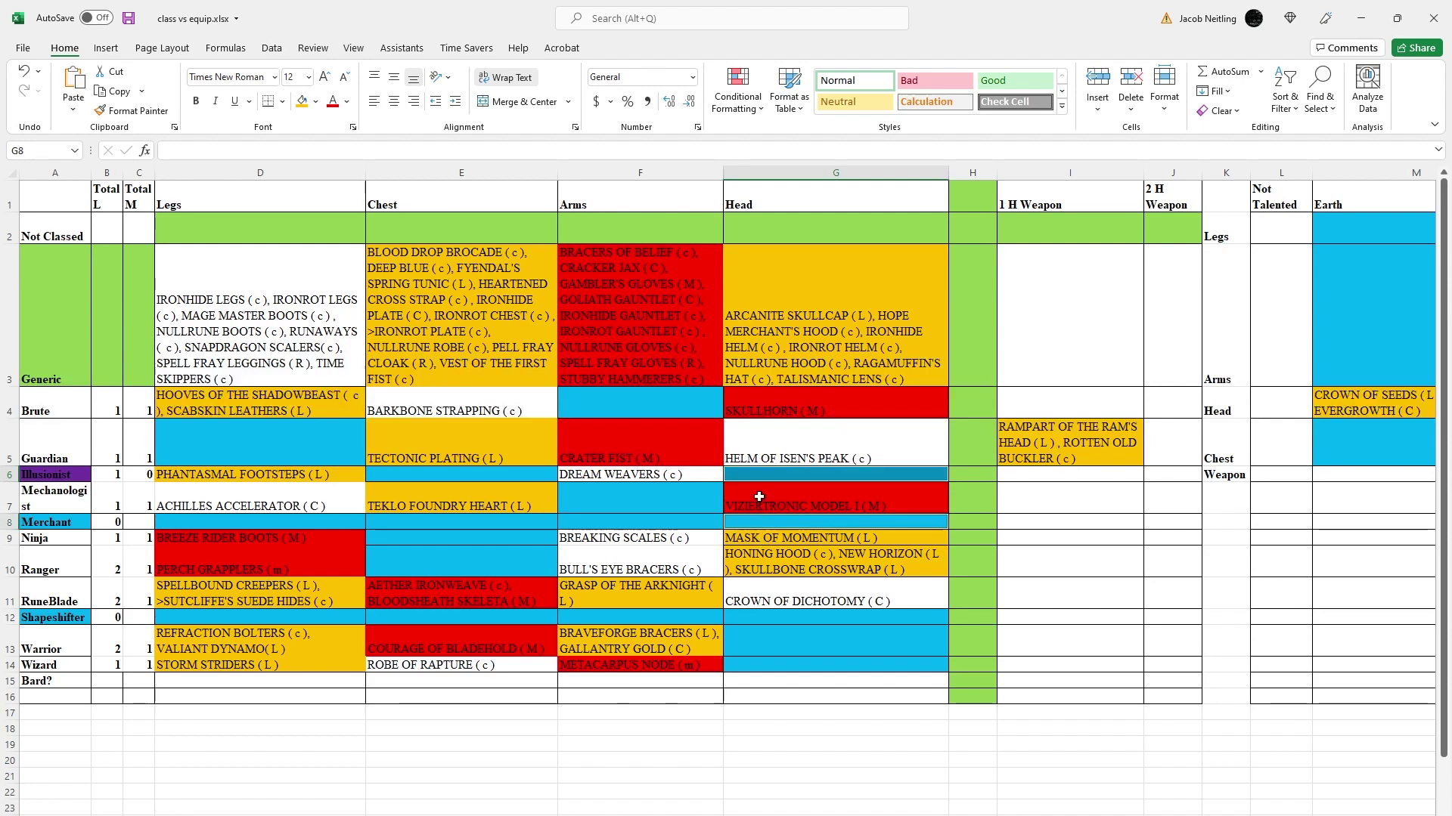
ctrl+click(779, 617)
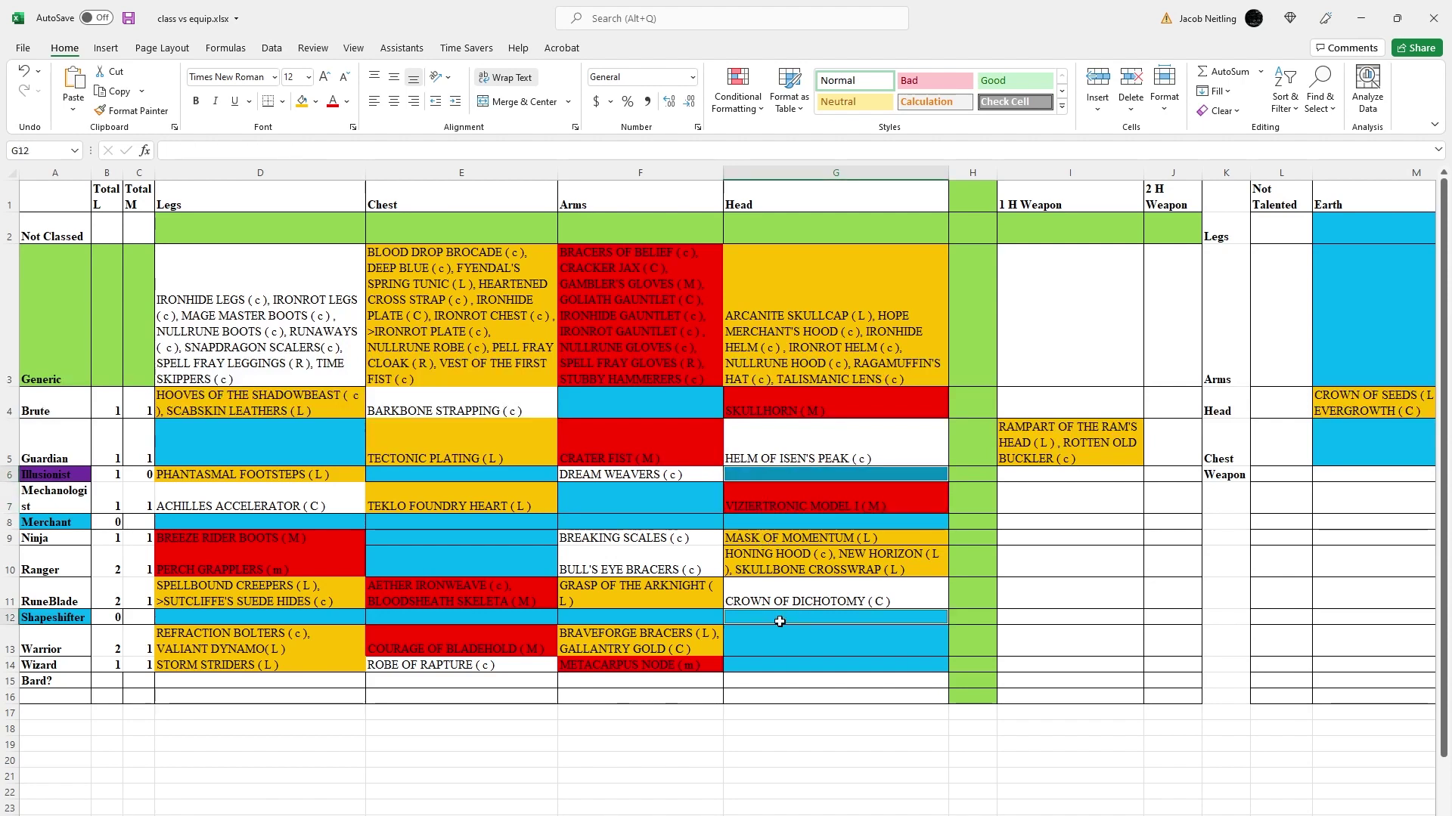
drag(780, 621, 771, 659)
ctrl+click(501, 474)
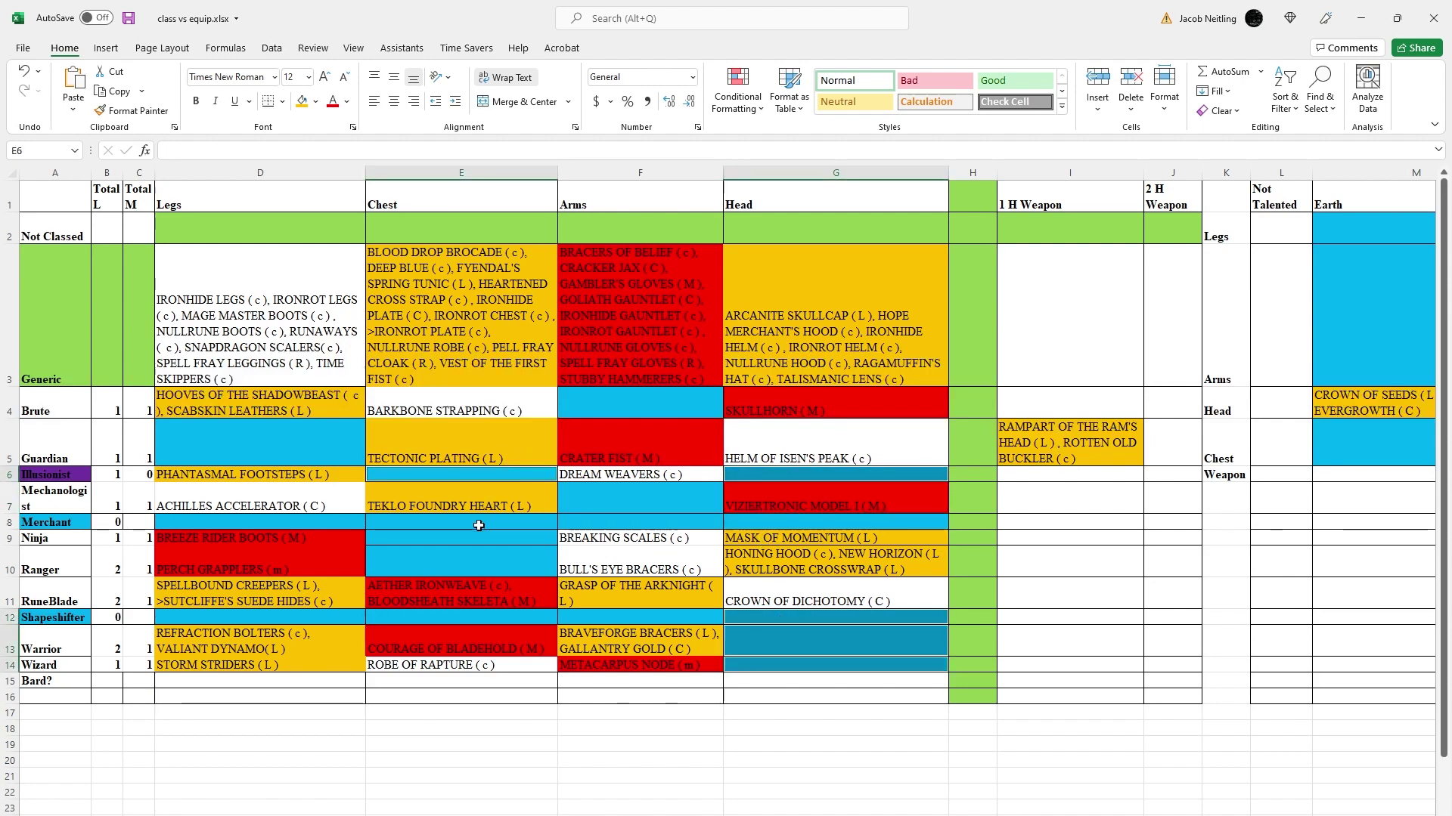
drag(478, 526, 470, 557)
ctrl+click(463, 533)
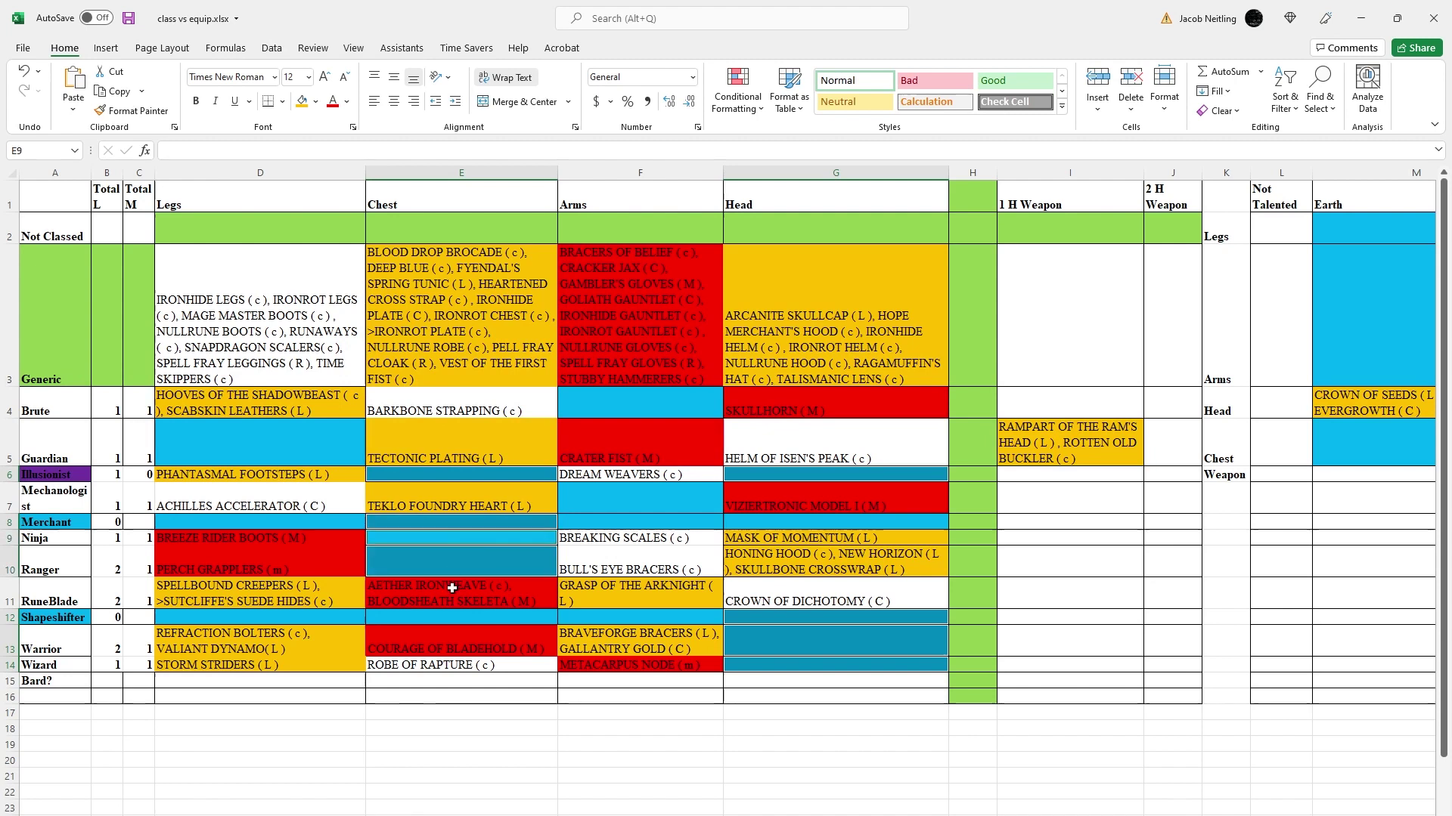
ctrl+click(450, 522)
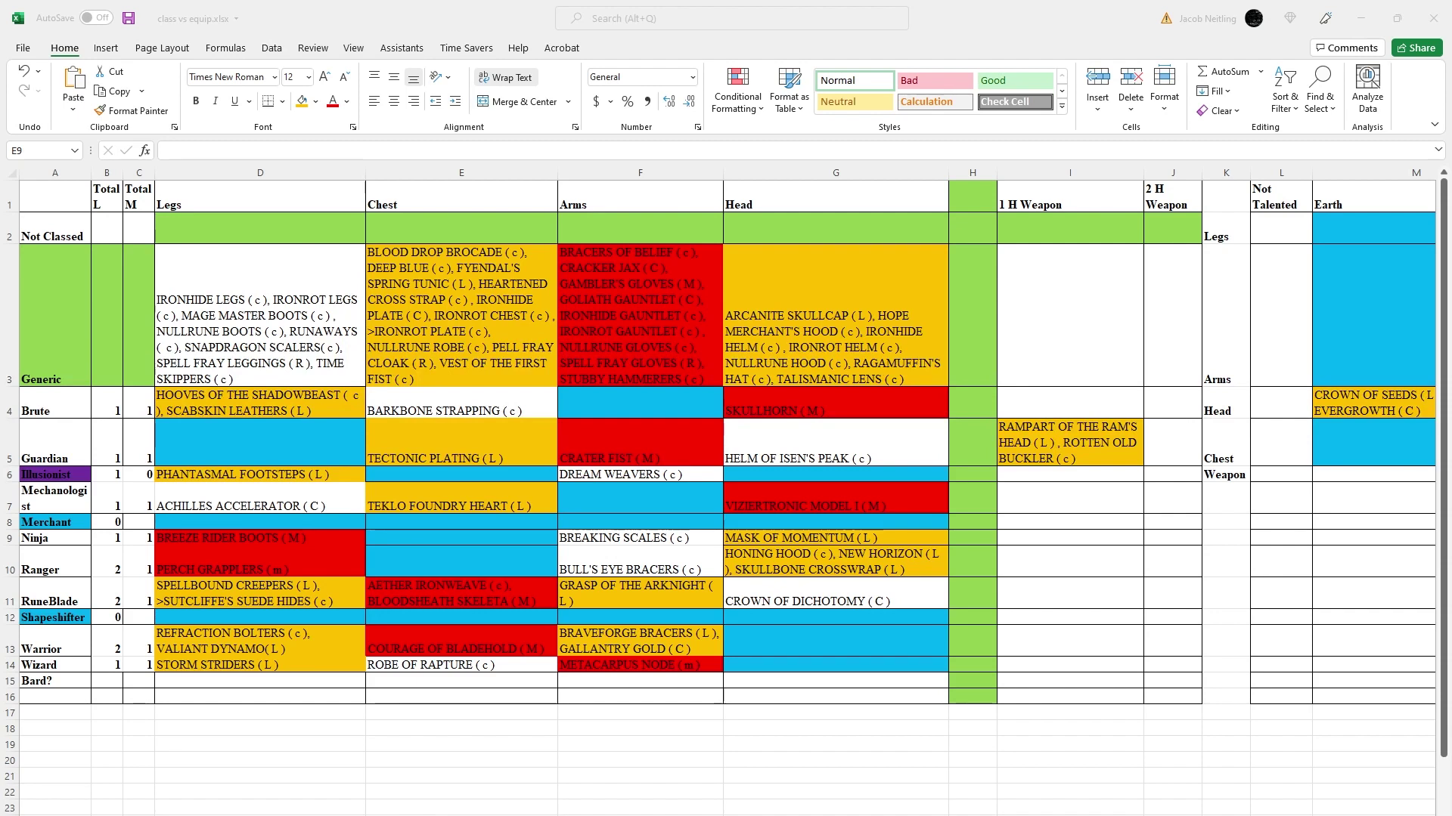
Leave the class table and return to the Flesh and Blood Twitter page with the Everfest hints
key(ctrl+a)
key(Escape)
key(alt+Tab)
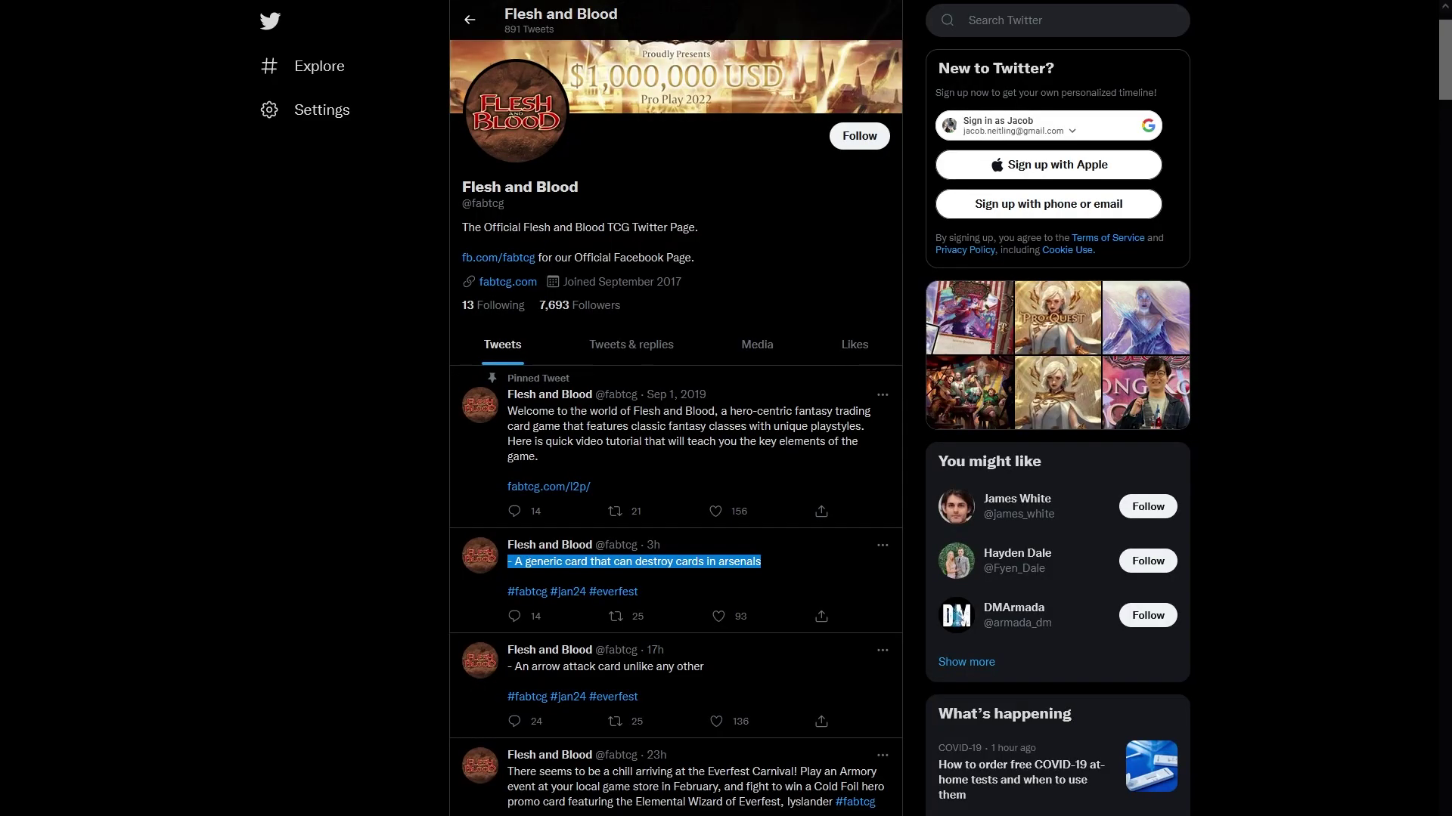